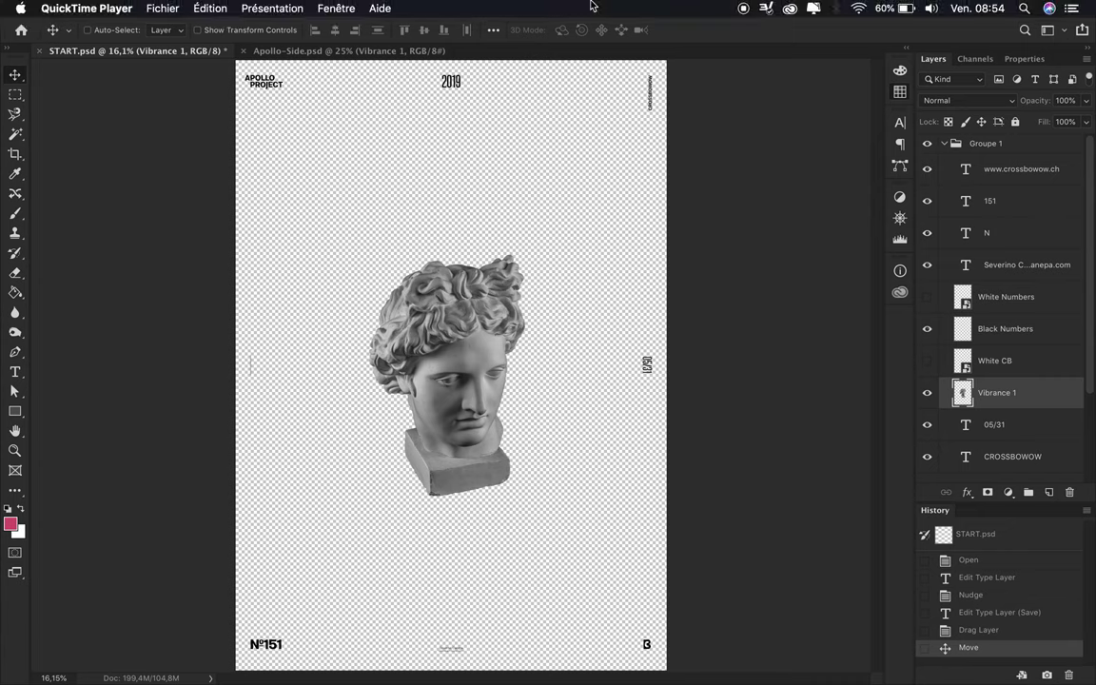
# - Move the Vibrance 1 head layer out of Groupe 1 and rename the group 'Layout'
pyautogui.moveTo(972, 445); pyautogui.dragTo(972, 455)
pyautogui.doubleClick(982, 143)
pyautogui.write('Layout')
pyautogui.press('Return')
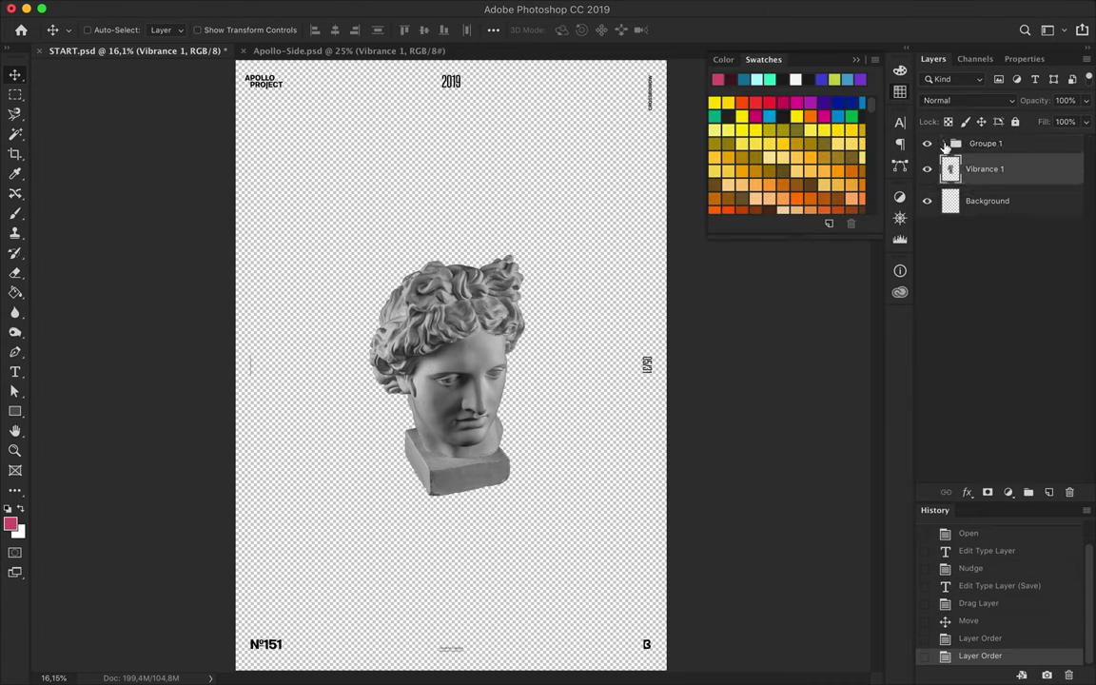
# - Scale the statue head to 120%, shift it lower, and select the Background layer
pyautogui.hotkey('ctrl', 't')
pyautogui.moveTo(450, 249); pyautogui.dragTo(446, 206)
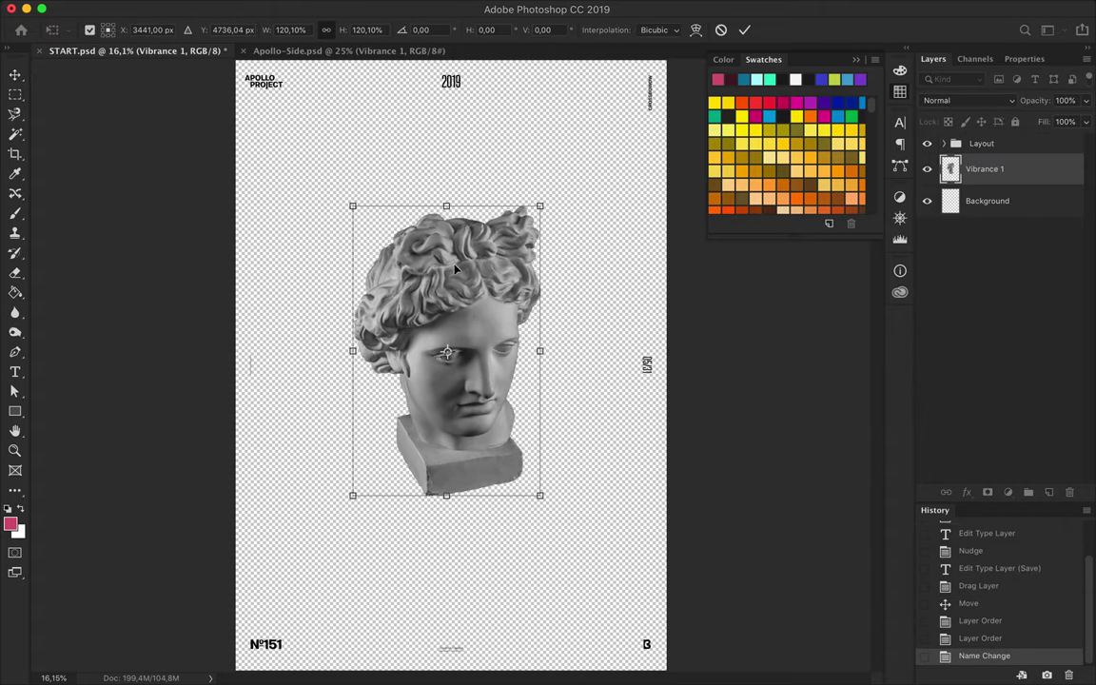
pyautogui.press('Return')
pyautogui.moveTo(446, 285); pyautogui.dragTo(457, 314)
pyautogui.scroll(-1, 691, 203)
pyautogui.click(364, 266)
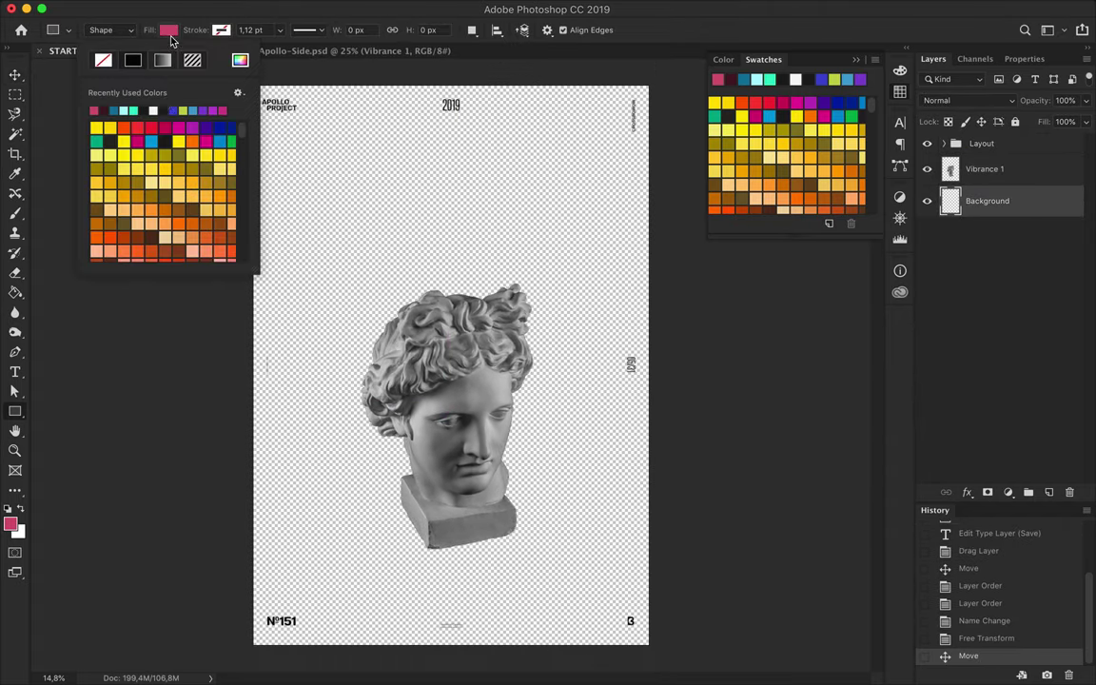
# - Draw a white-filled rectangle covering the whole page
pyautogui.click(168, 31)
pyautogui.click(143, 104)
pyautogui.moveTo(651, 84); pyautogui.dragTo(250, 647)
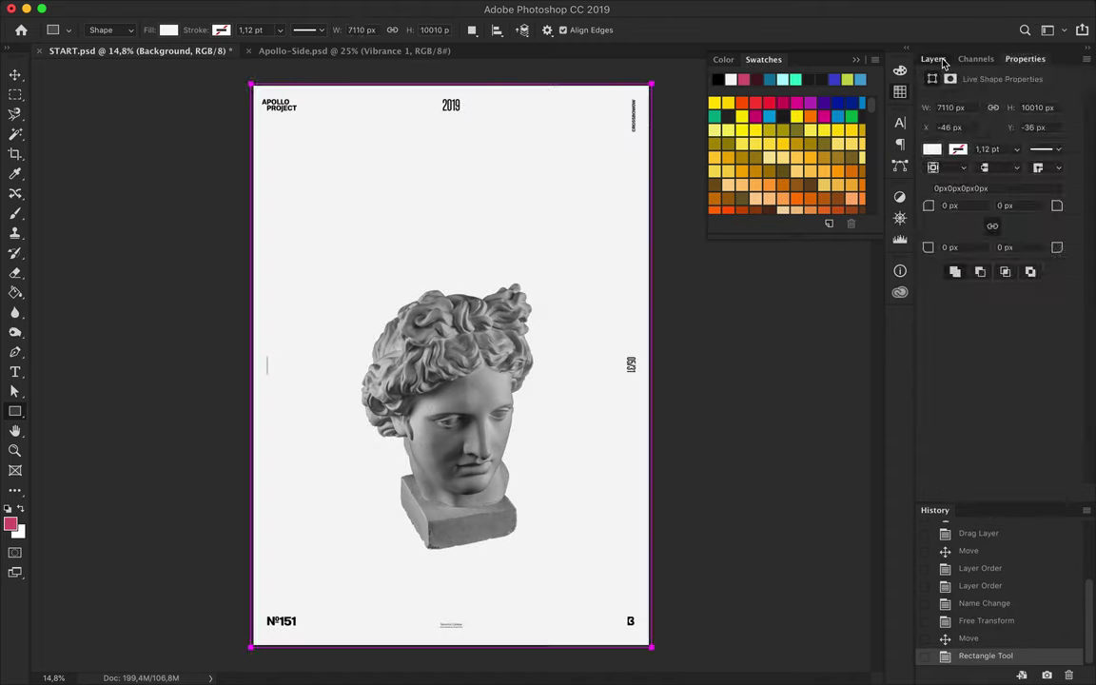
pyautogui.click(936, 59)
pyautogui.press('v')
pyautogui.press('u')
# - Apply a trial guide layout, then reopen its settings to adjust rows and cancel
pyautogui.click(492, 7)
pyautogui.click(489, 441)
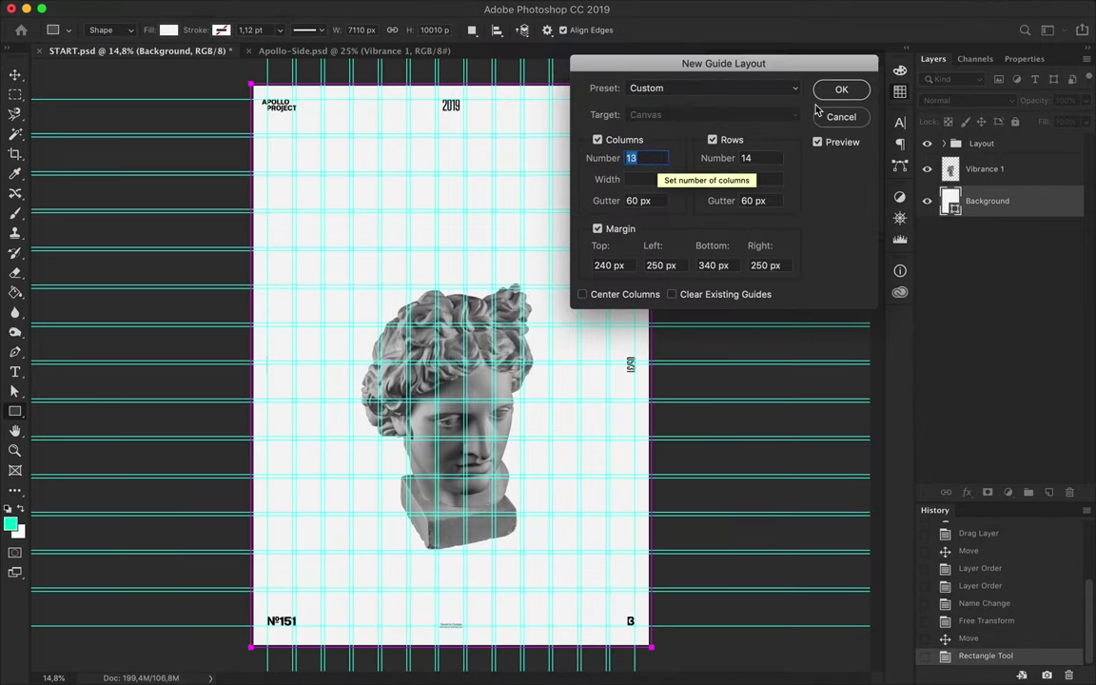
pyautogui.press('Return')
pyautogui.click(377, 8)
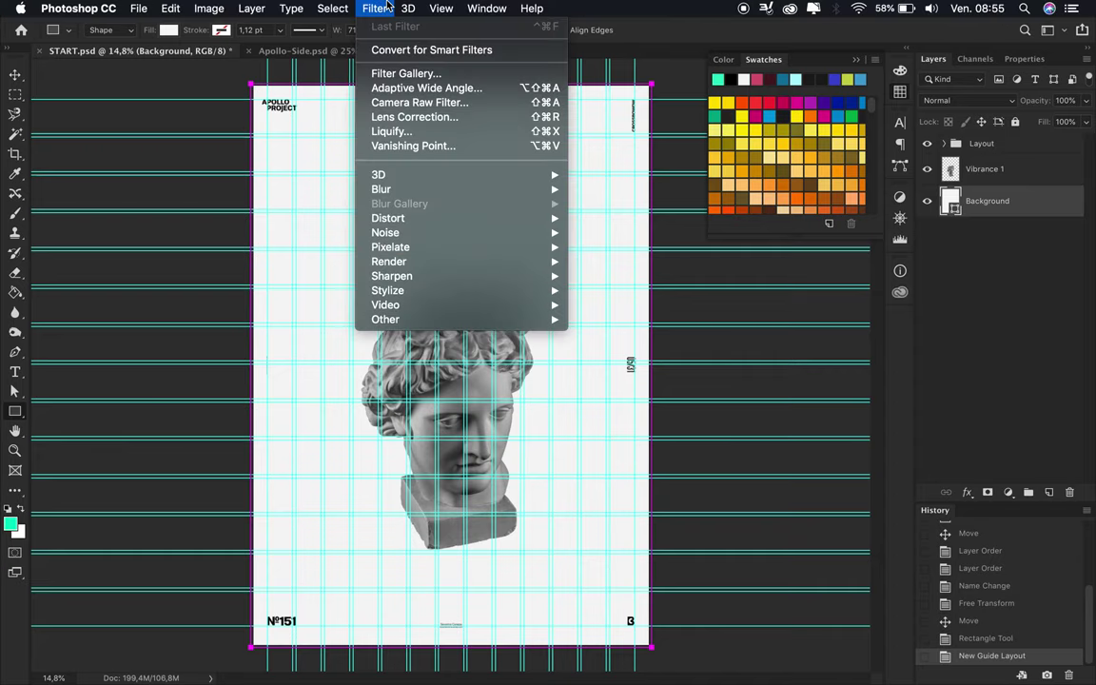
pyautogui.click(489, 442)
pyautogui.doubleClick(747, 157)
pyautogui.press('Escape')
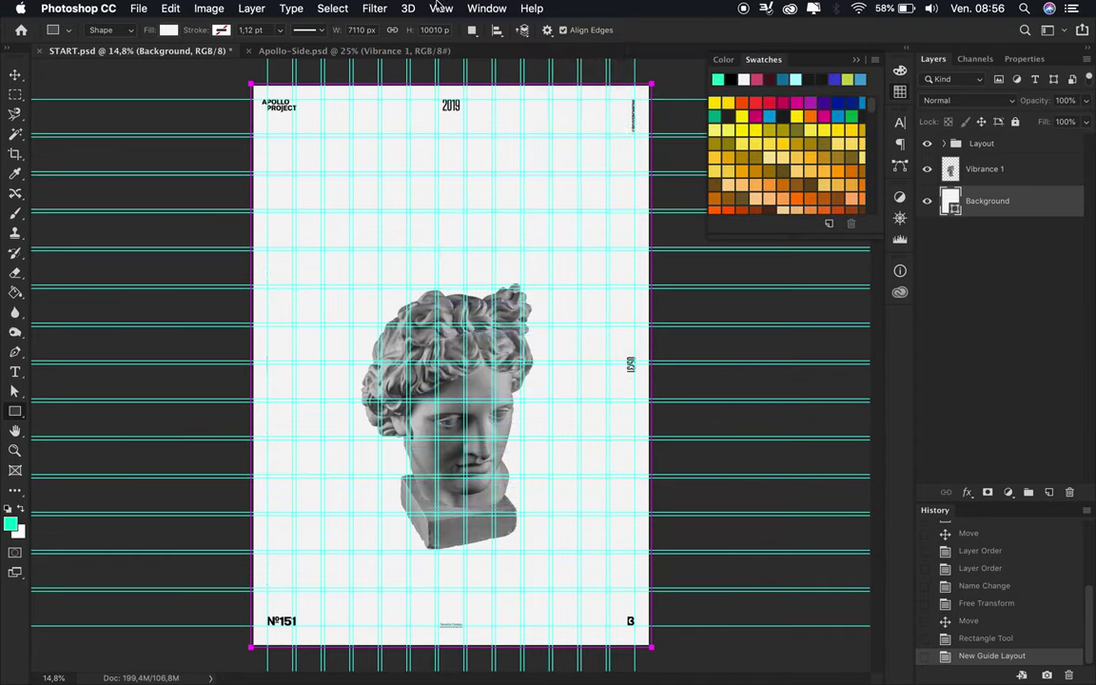
# - Clear all guides and create a new 17-column, 27-row guide layout with margins
pyautogui.click(487, 8)
pyautogui.click(475, 385)
pyautogui.click(487, 8)
pyautogui.click(489, 442)
pyautogui.press('Up')
pyautogui.press('Up')
pyautogui.press('Up')
pyautogui.press('Up')
pyautogui.press('Up')
pyautogui.press('Up')
pyautogui.press('Up')
pyautogui.press('Up')
pyautogui.press('Up')
pyautogui.doubleClick(652, 158)
pyautogui.press('Up')
pyautogui.press('Up')
pyautogui.press('Up')
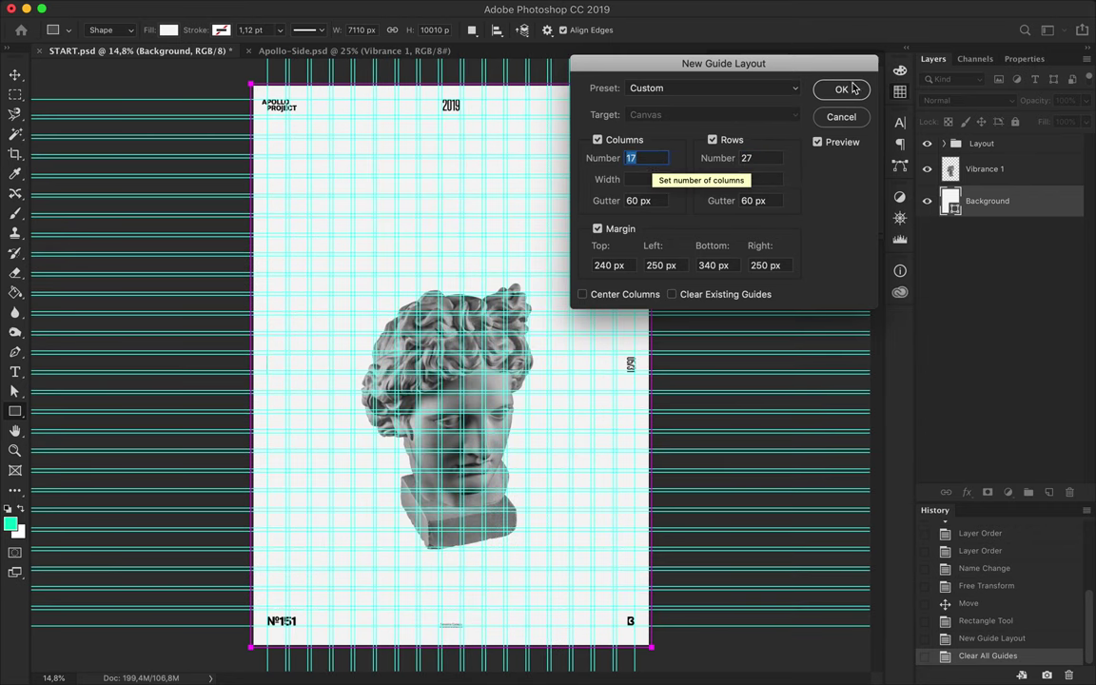
pyautogui.click(840, 89)
# - Draw a rectangle inside the page margins and fill it teal
pyautogui.moveTo(267, 119); pyautogui.dragTo(631, 609)
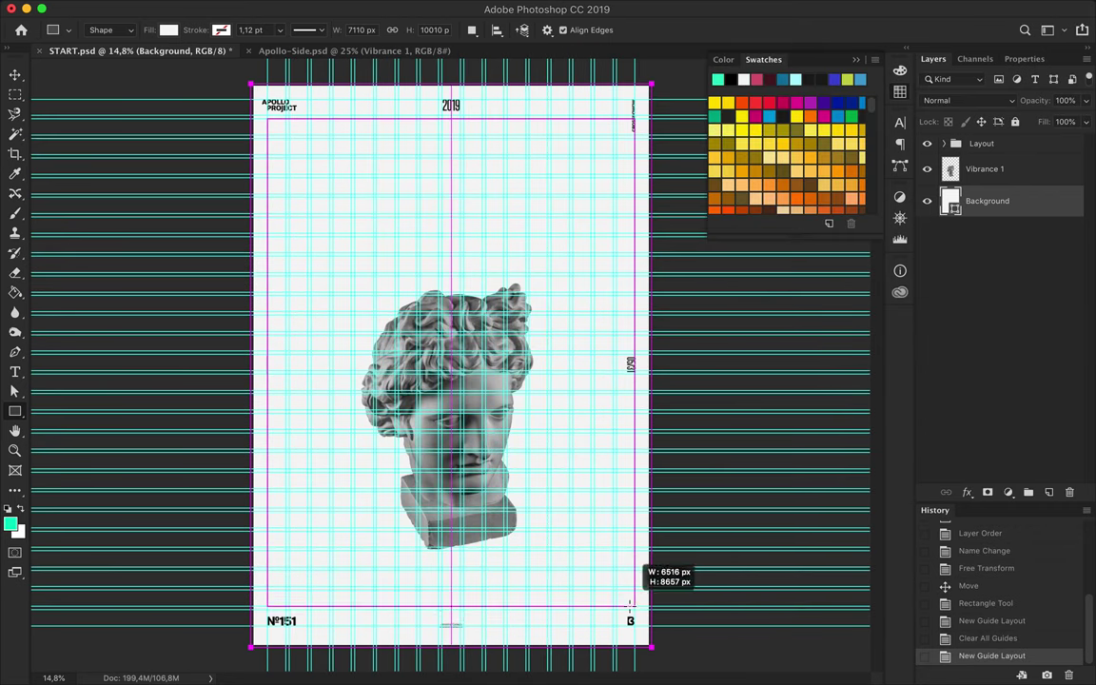
pyautogui.click(168, 30)
pyautogui.click(97, 112)
# - Stretch the teal rectangle to full page height, about 9385 px tall
pyautogui.press('Return')
pyautogui.press('v')
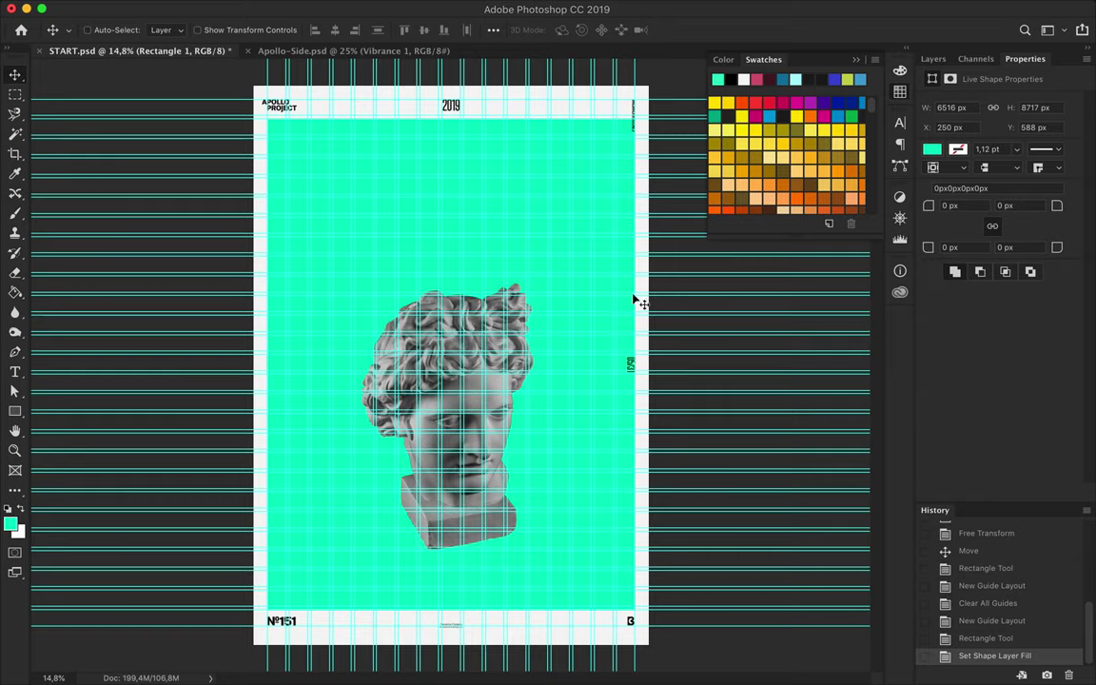
pyautogui.hotkey('ctrl', 't')
pyautogui.moveTo(451, 118); pyautogui.dragTo(450, 98)
pyautogui.moveTo(451, 608); pyautogui.dragTo(452, 628)
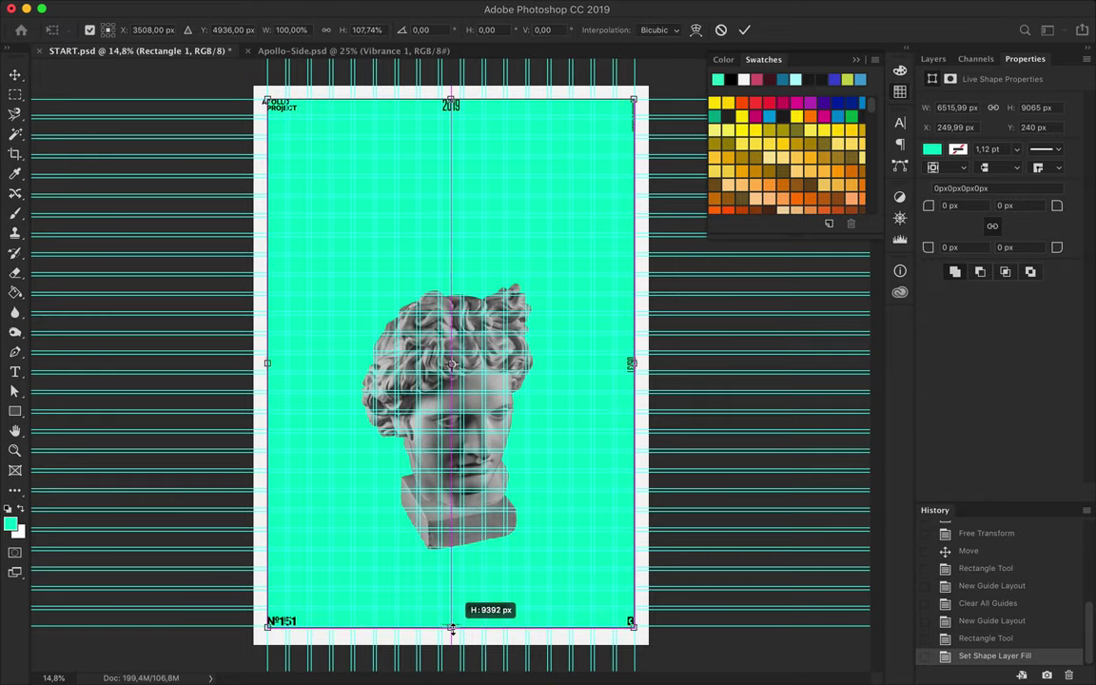
pyautogui.press('Return')
# - Hide the guides and move the statue head up slightly
pyautogui.hotkey('ctrl', ';')
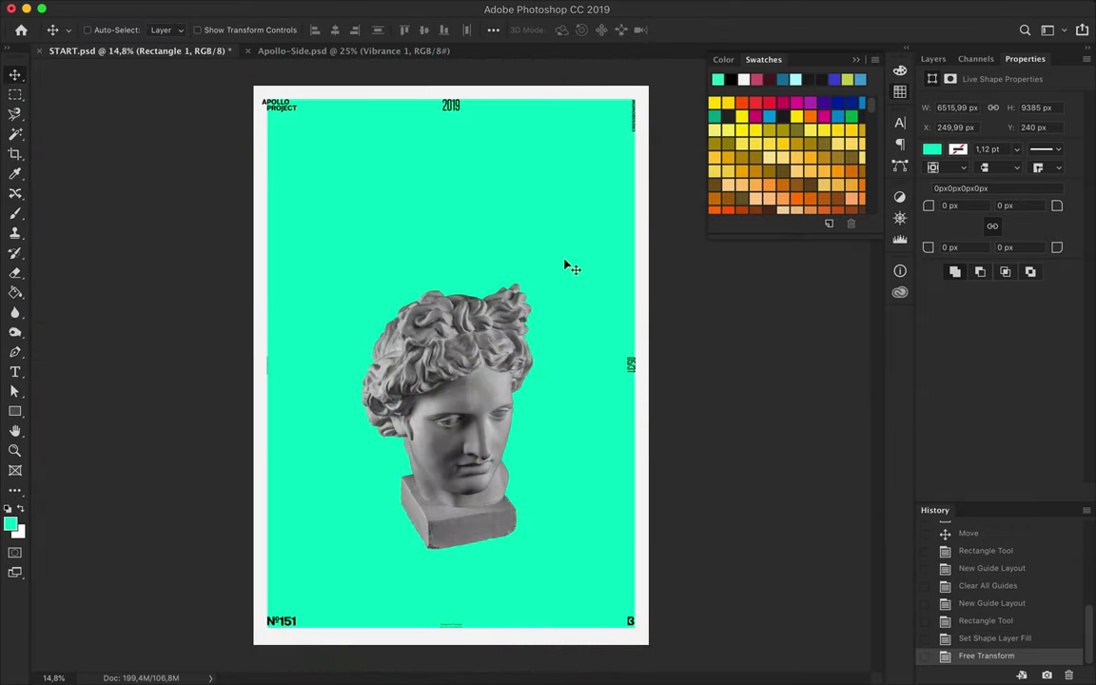
pyautogui.moveTo(480, 371); pyautogui.dragTo(477, 347)
pyautogui.click(933, 59)
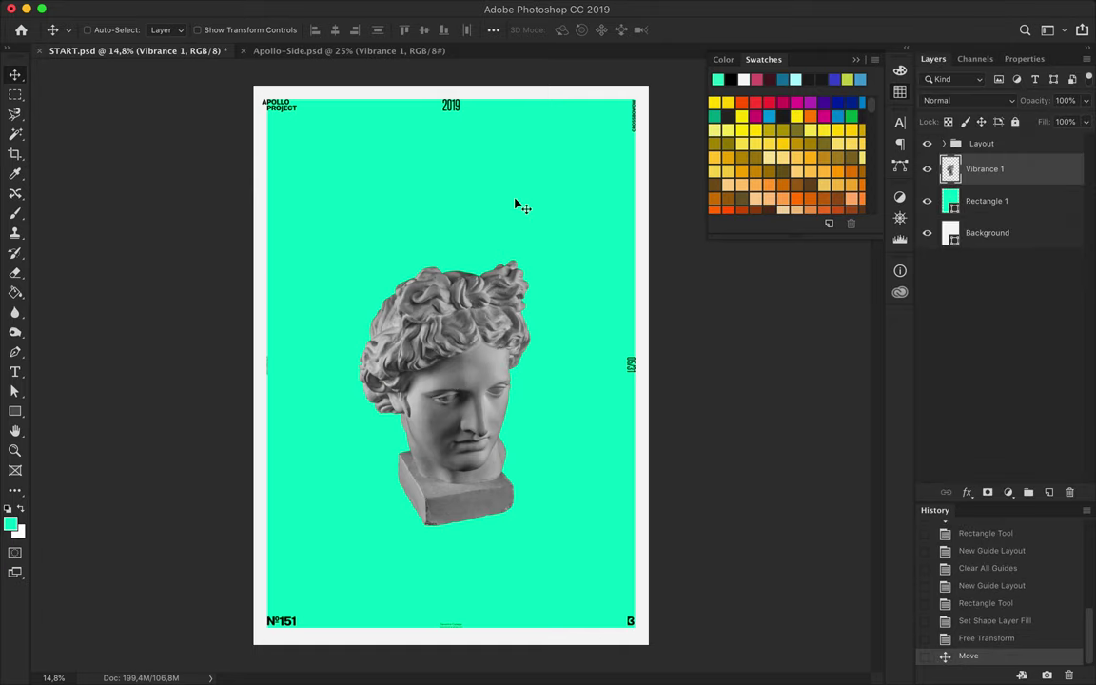
pyautogui.press('u')
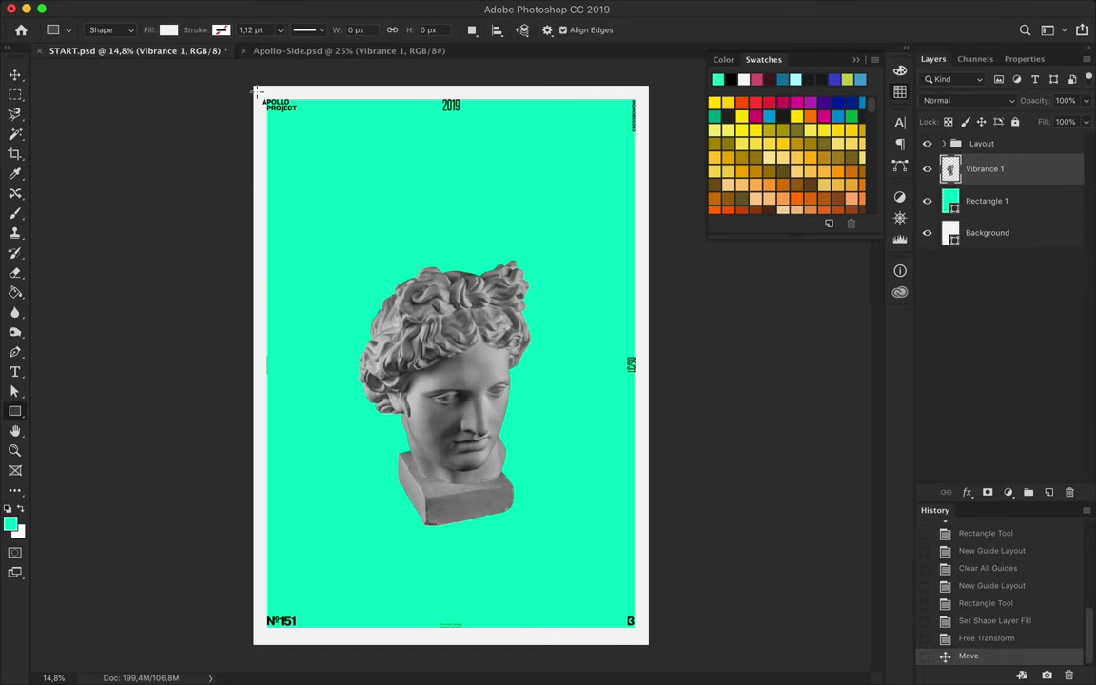
pyautogui.hotkey('ctrl', ';')
# - Try a pink inner rectangle beneath the head, delete it, and move the head down
pyautogui.moveTo(309, 138)
pyautogui.mouseDown()
pyautogui.moveTo(595, 572)
pyautogui.moveTo(592, 586)
pyautogui.mouseUp()
pyautogui.click(169, 30)
pyautogui.click(95, 93)
pyautogui.press('v')
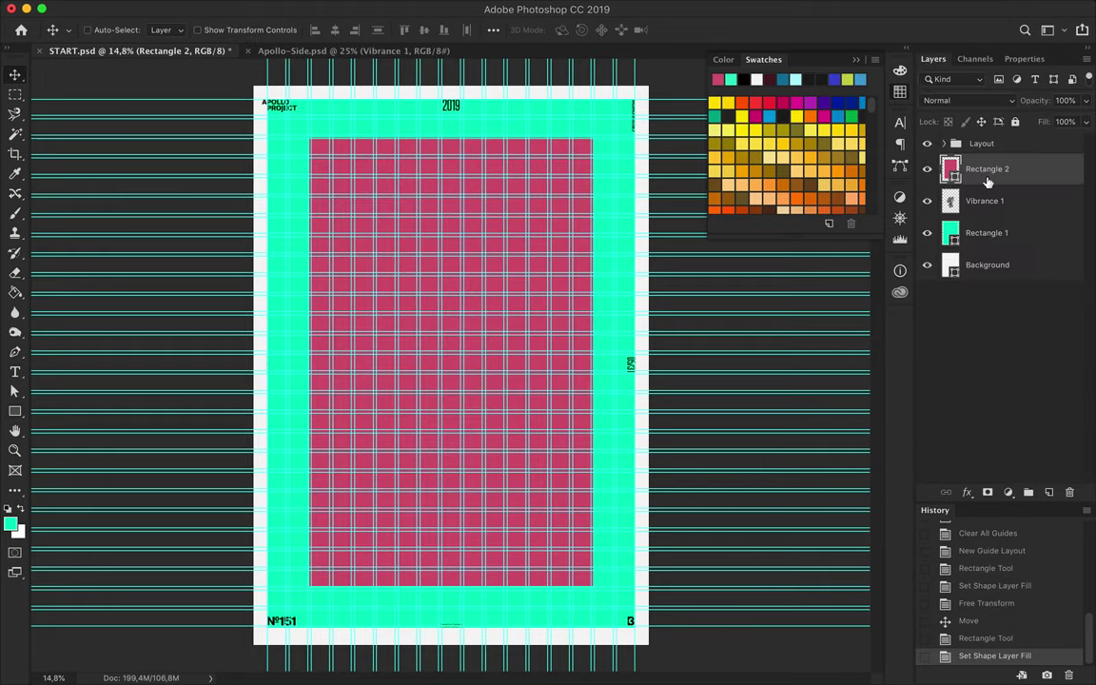
pyautogui.hotkey('ctrl', '[')
pyautogui.hotkey('ctrl', ';')
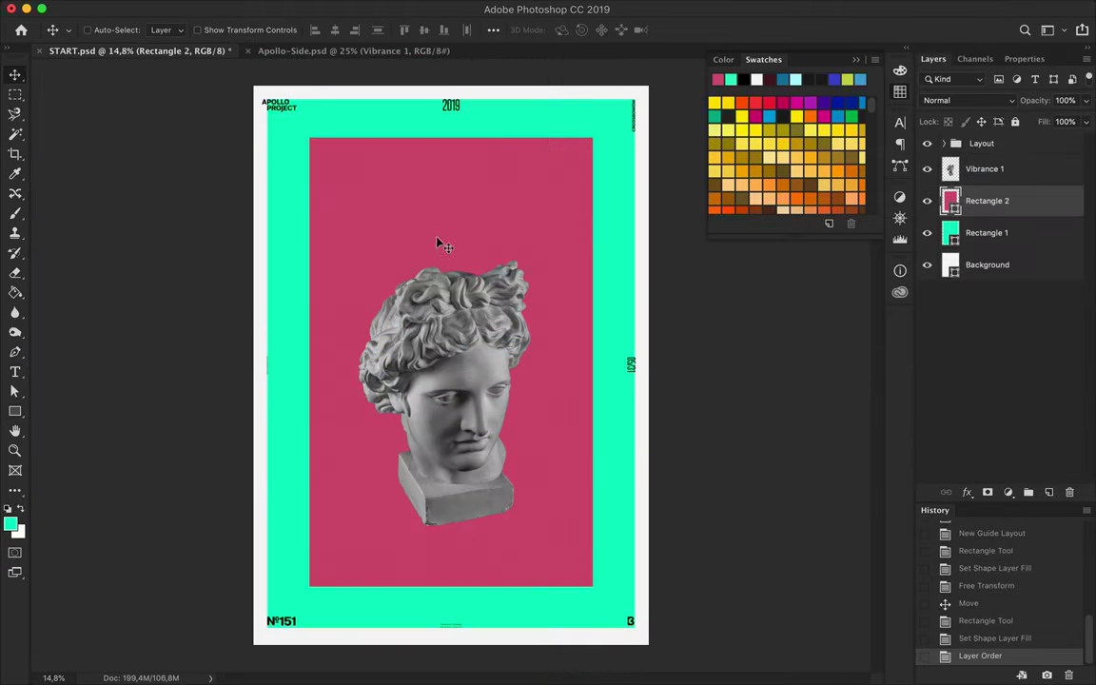
pyautogui.press('Delete')
pyautogui.scroll(2, 459, 227)
pyautogui.moveTo(444, 389); pyautogui.dragTo(501, 424)
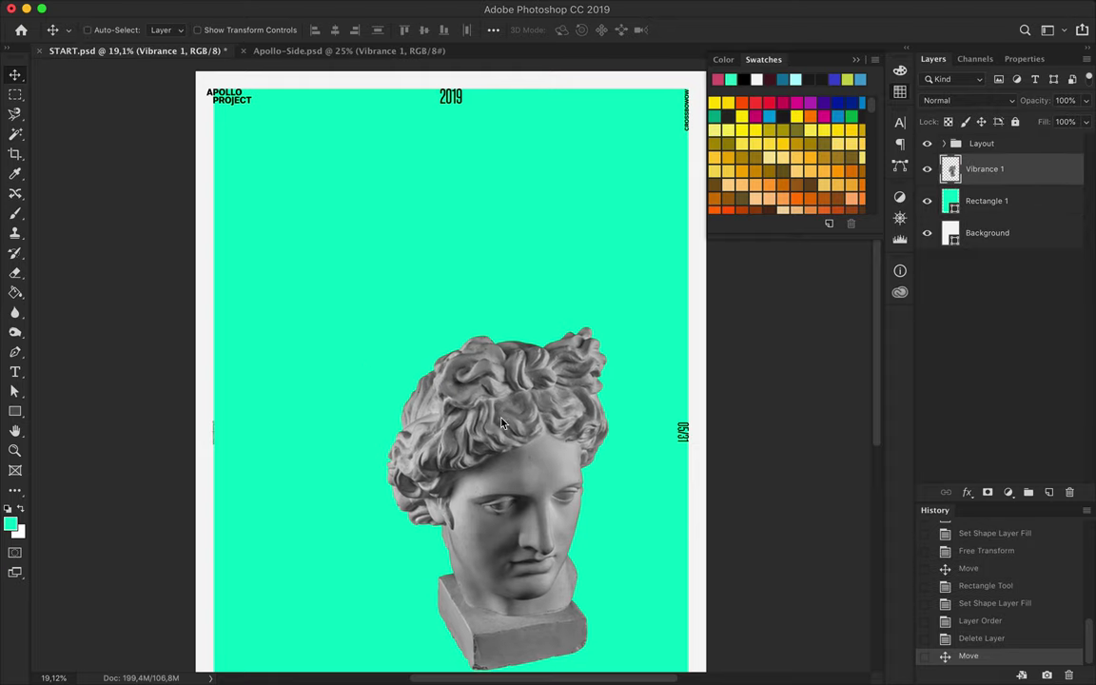
# - Draw small white boxes behind the APOLLO PROJECT logo, the 2019 label and the 05/31 label
pyautogui.scroll(2, 255, 181)
pyautogui.moveTo(259, 159); pyautogui.dragTo(263, 167)
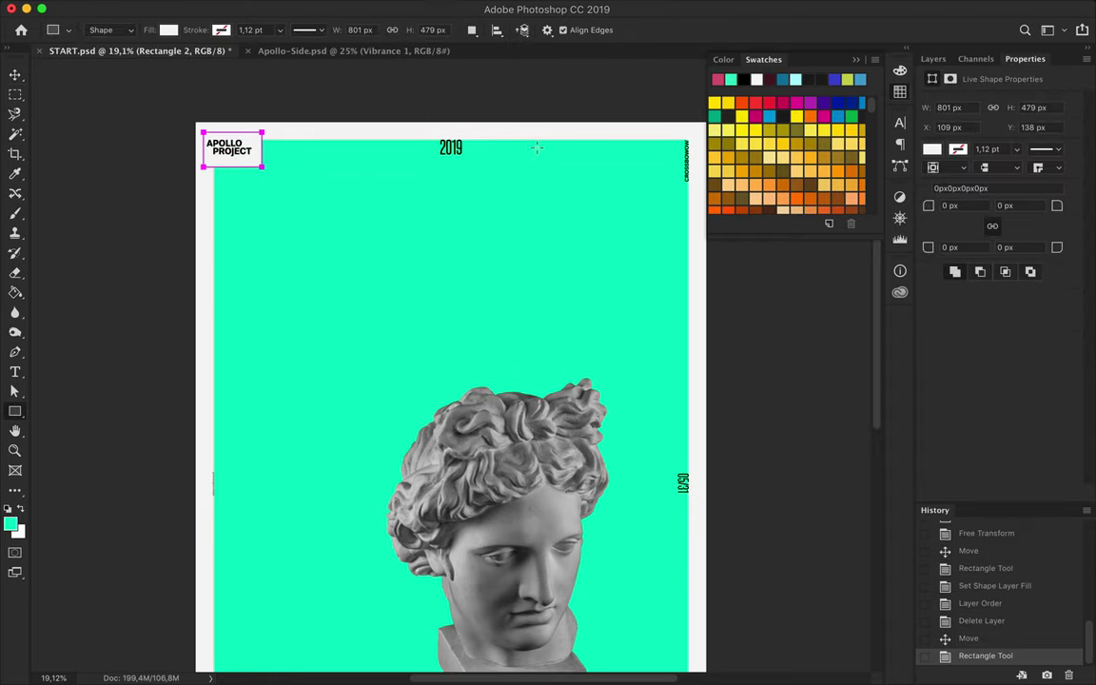
pyautogui.moveTo(475, 164); pyautogui.dragTo(476, 163)
pyautogui.scroll(-3, 695, 380)
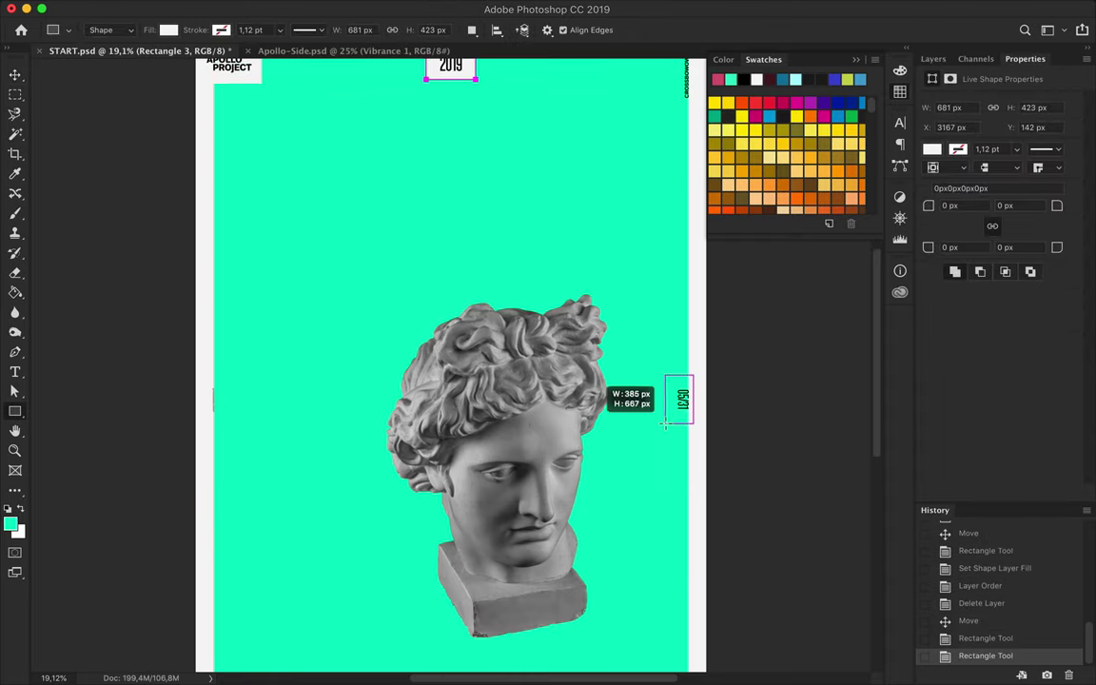
pyautogui.moveTo(665, 425); pyautogui.dragTo(665, 424)
# - Vertically centre the box on the 05/31 label, nudge it down, and lower the statue head
pyautogui.press('v')
pyautogui.click(492, 29)
pyautogui.click(423, 30)
pyautogui.press('Down')
pyautogui.scroll(-7, 403, 504)
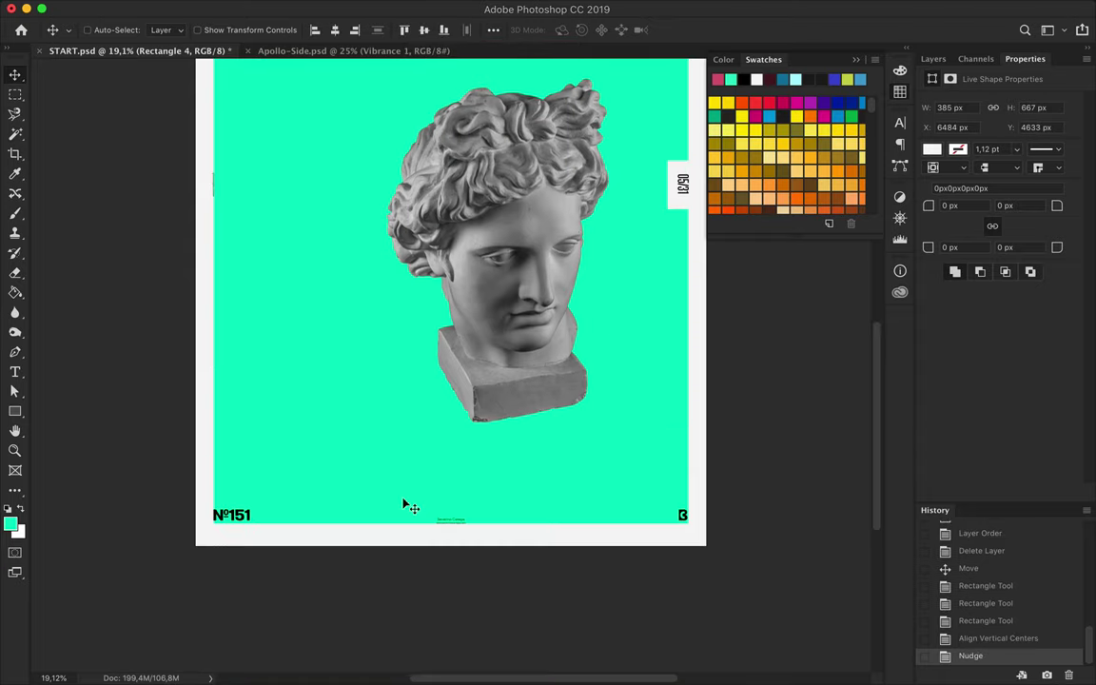
pyautogui.hotkey('ctrl', '0')
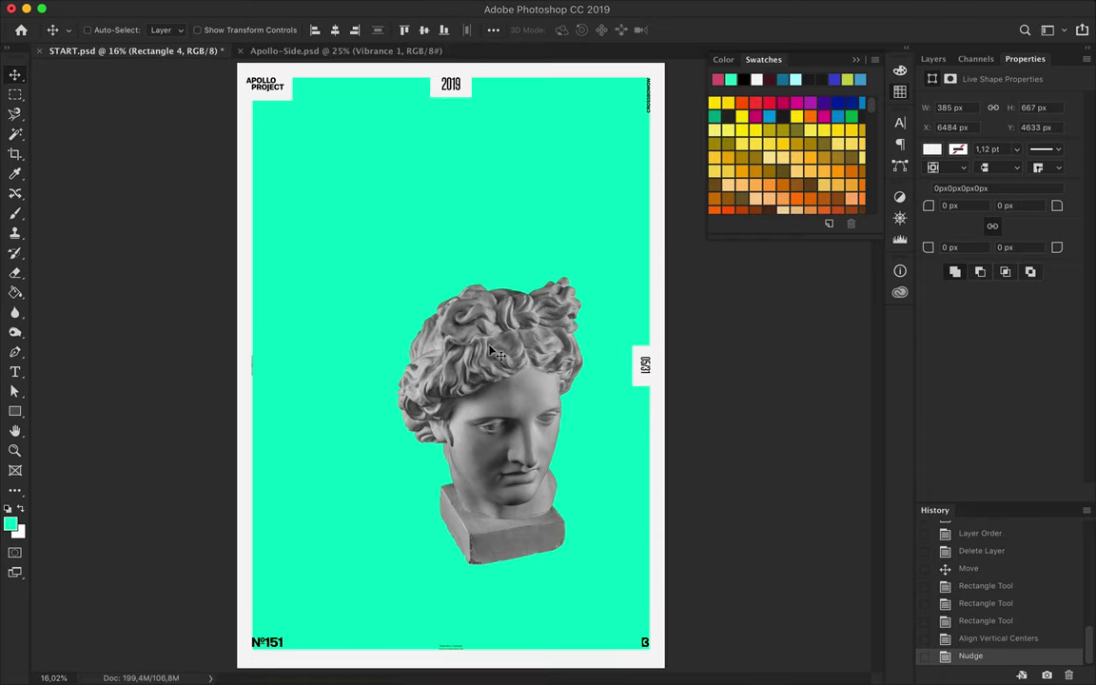
pyautogui.moveTo(492, 351); pyautogui.dragTo(502, 393)
# - Start a teal text layer above the head and commit it
pyautogui.press('t')
pyautogui.click(377, 206)
pyautogui.press('BackSpace')
pyautogui.click(619, 29)
pyautogui.press('Return')
pyautogui.hotkey('ctrl', 't')
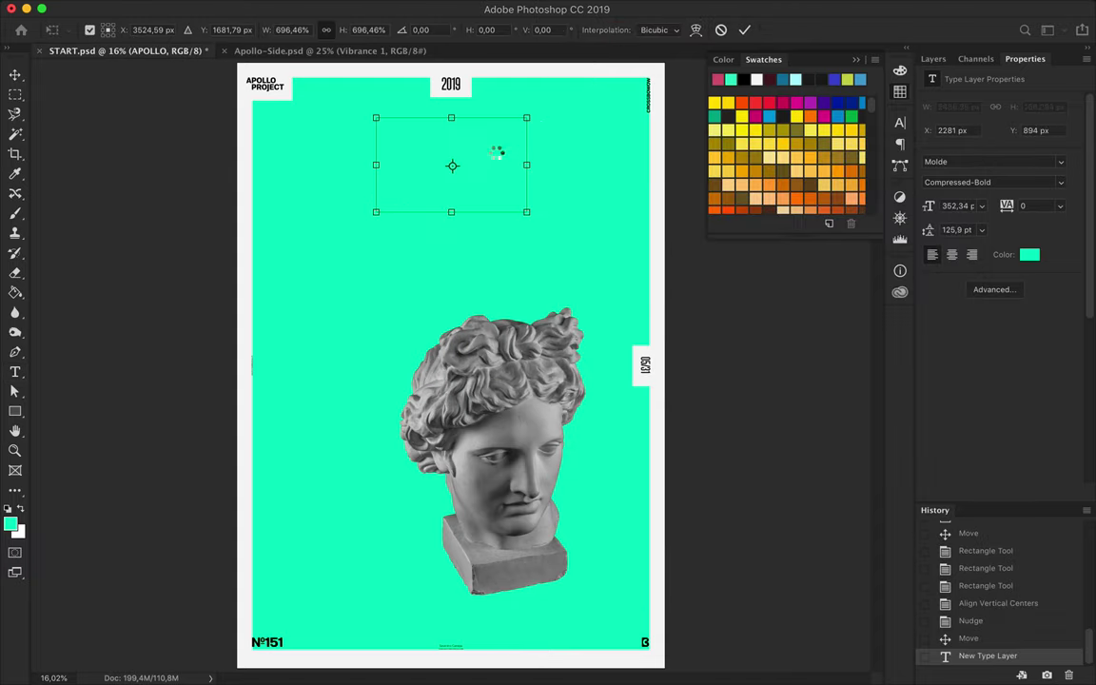
pyautogui.press('Return')
# - Put a white box behind the APOLLO text, centre both, and move them up the poster
pyautogui.press('v')
pyautogui.press('u')
pyautogui.moveTo(342, 144); pyautogui.dragTo(551, 248)
pyautogui.hotkey('ctrl', '[')
pyautogui.press('v')
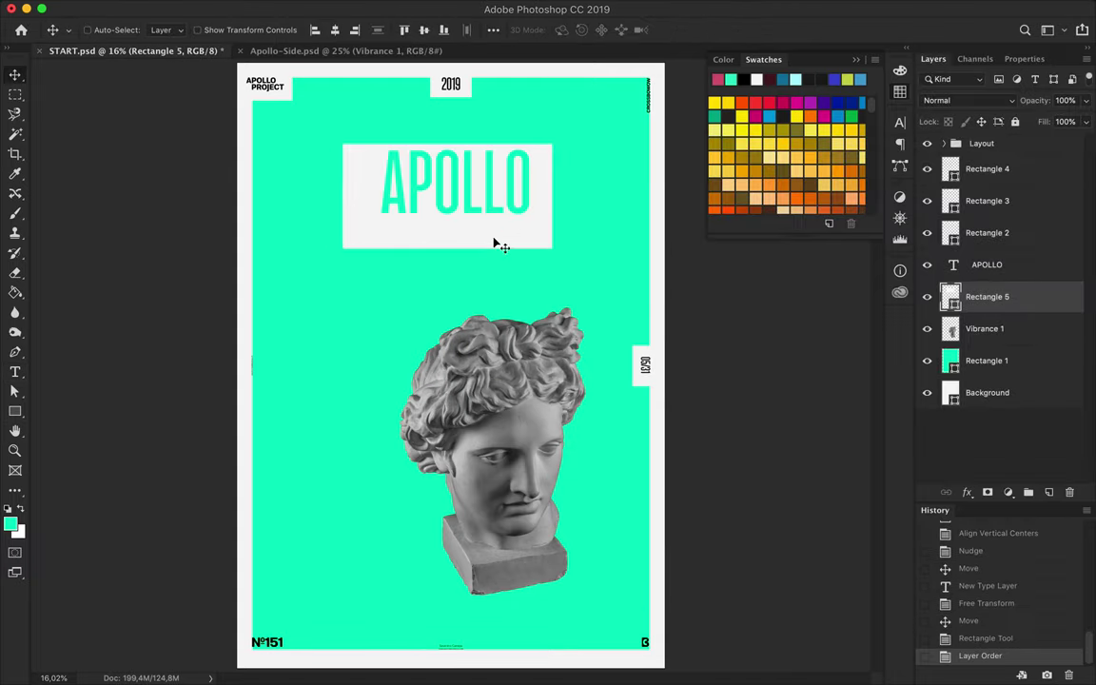
pyautogui.keyDown('ctrl'); pyautogui.keyDown('shift'); pyautogui.click(452, 197); pyautogui.keyUp('shift'); pyautogui.keyUp('ctrl')
pyautogui.click(334, 30)
pyautogui.click(424, 30)
pyautogui.moveTo(484, 372); pyautogui.dragTo(484, 220)
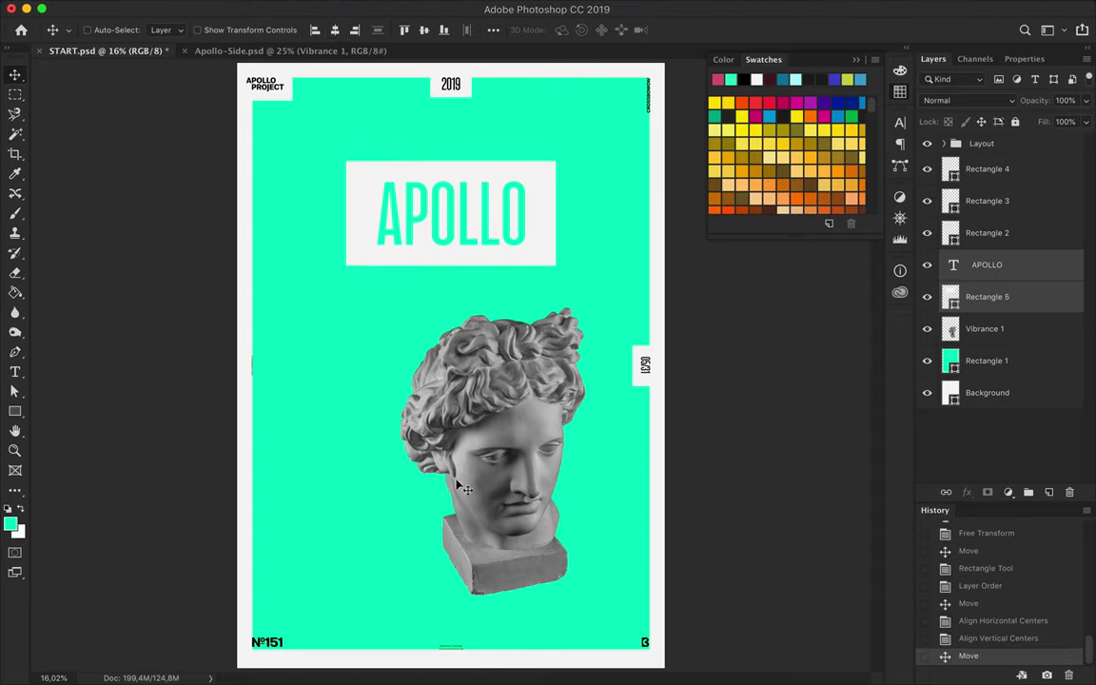
# - Give the white APOLLO box a dark outline stroke of about 13 pt
pyautogui.press('a')
pyautogui.click(280, 30)
pyautogui.click(310, 29)
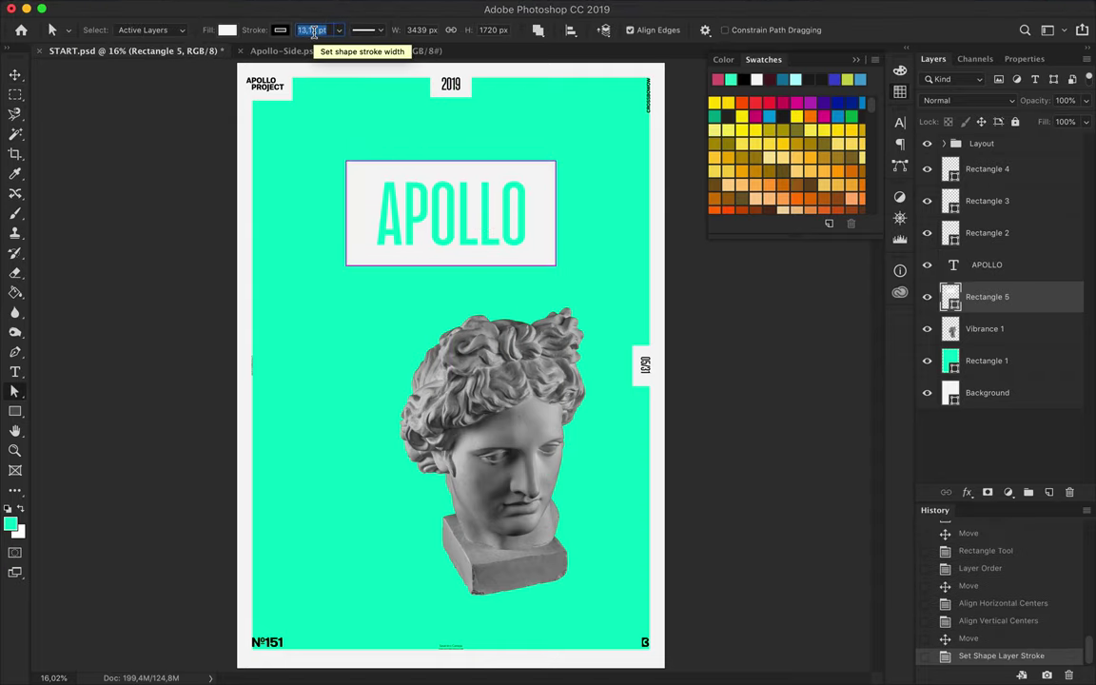
pyautogui.press('Up')
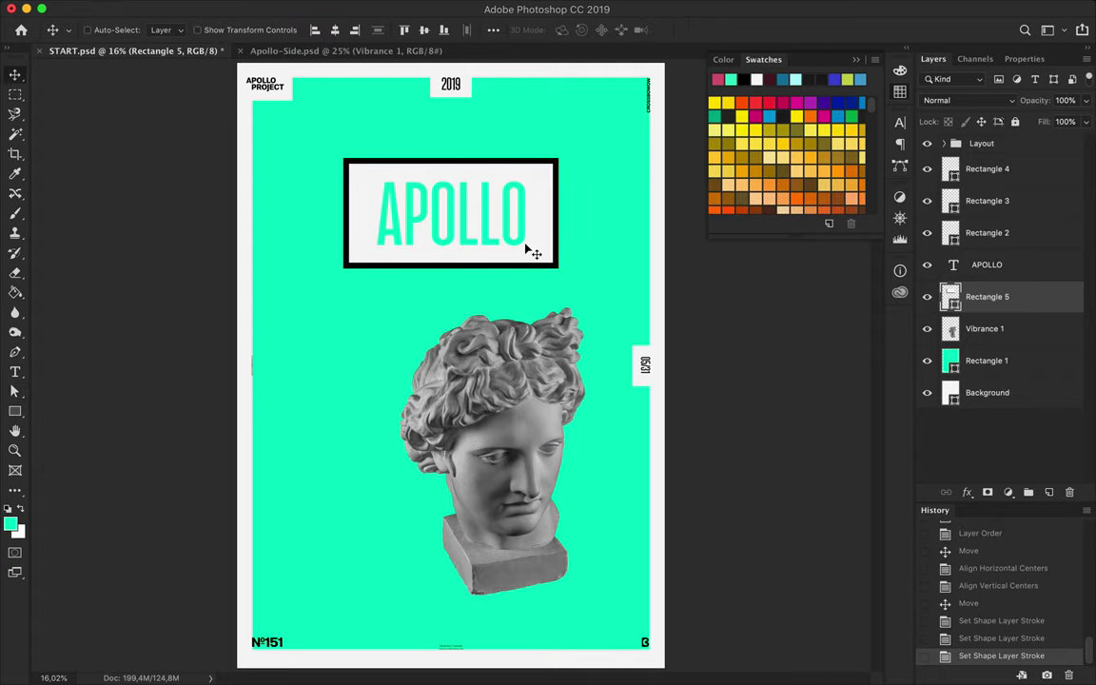
pyautogui.click(280, 29)
pyautogui.click(205, 110)
pyautogui.click(352, 59)
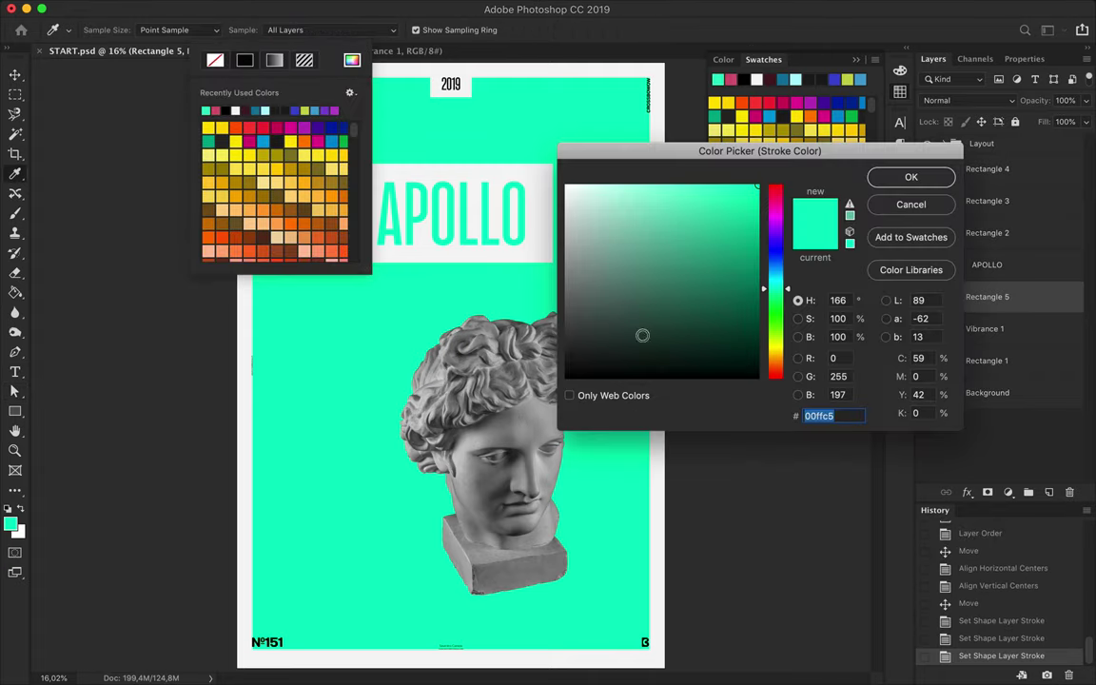
pyautogui.click(908, 176)
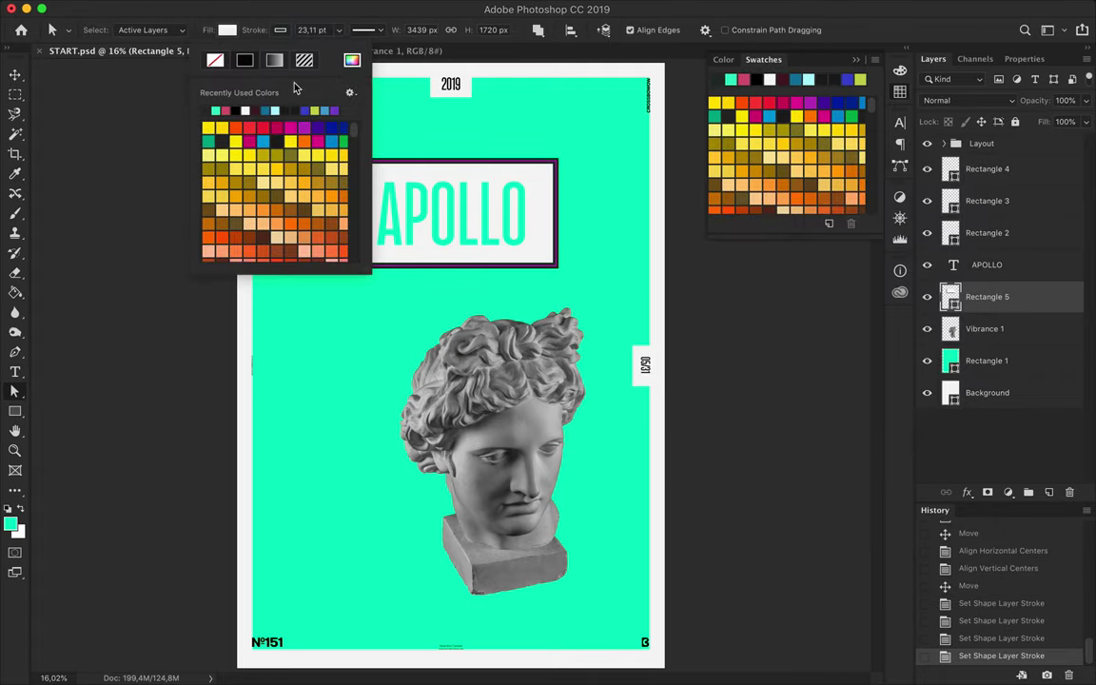
# - Colour the small Layout text labels #212b29 and remove the APOLLO box's outline
pyautogui.click(1021, 148)
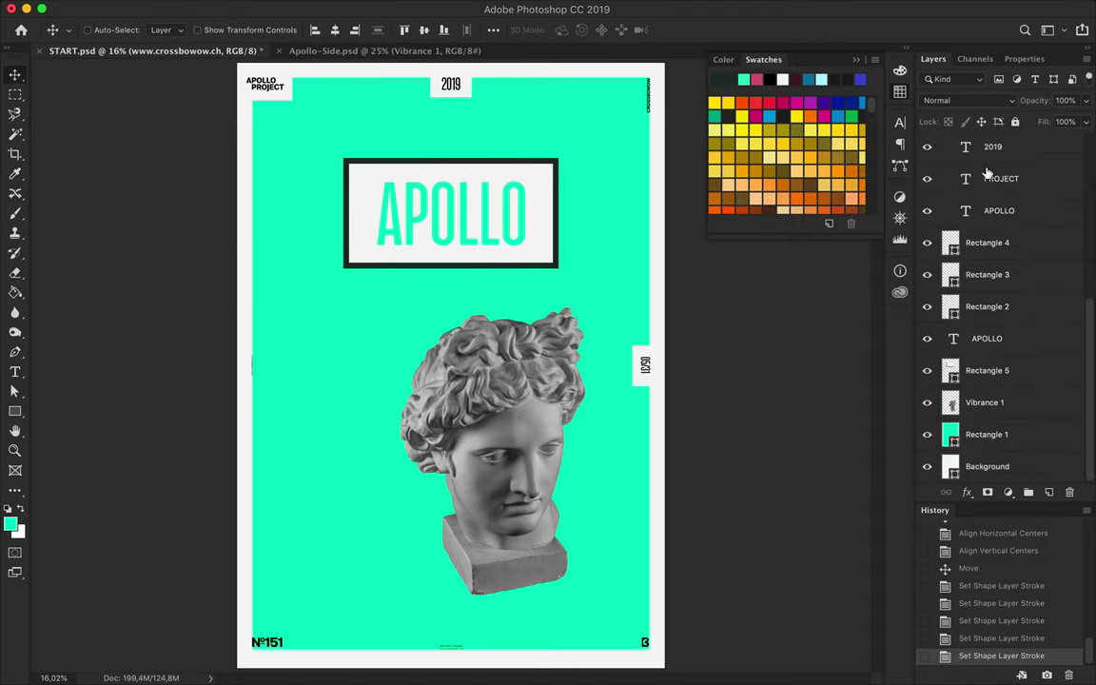
pyautogui.keyDown('shift'); pyautogui.click(999, 210); pyautogui.keyUp('shift')
pyautogui.press('t')
pyautogui.click(619, 30)
pyautogui.write('212b29')
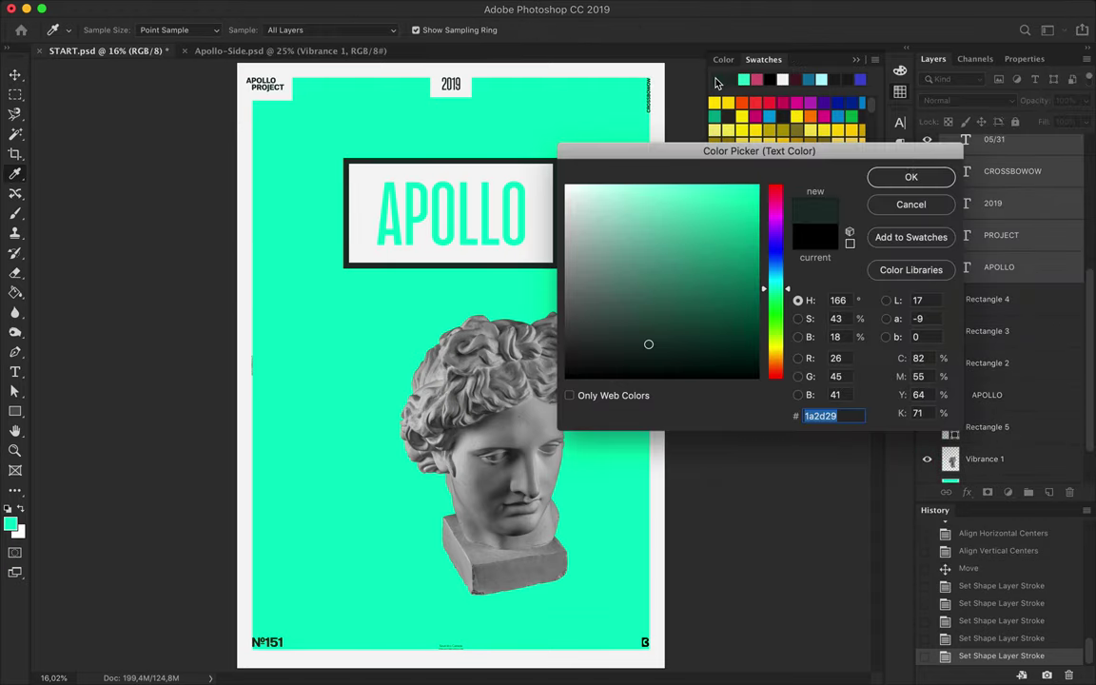
pyautogui.click(907, 176)
pyautogui.press('v')
pyautogui.click(355, 169)
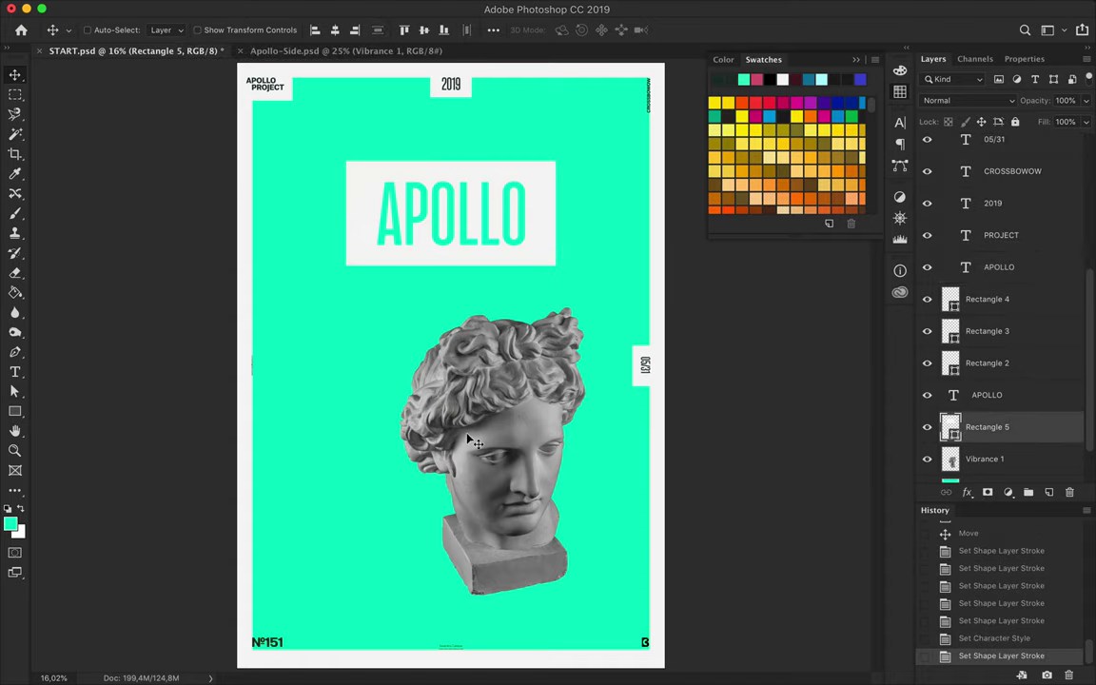
# - Duplicate the APOLLO text, placing copies above the white box and at the bottom
pyautogui.scroll(2, 518, 406)
pyautogui.scroll(3, 509, 152)
pyautogui.moveTo(509, 152); pyautogui.dragTo(501, 167)
pyautogui.scroll(5, 466, 461)
pyautogui.moveTo(466, 461)
pyautogui.mouseDown()
pyautogui.moveTo(488, 313)
pyautogui.moveTo(509, 289)
pyautogui.mouseUp()
pyautogui.scroll(-3, 507, 288)
pyautogui.moveTo(510, 124); pyautogui.dragTo(505, 659)
# - Set the bust layer's blend mode to Luminosity to give it a teal tint
pyautogui.click(985, 466)
pyautogui.moveTo(457, 428); pyautogui.dragTo(379, 428)
pyautogui.click(970, 100)
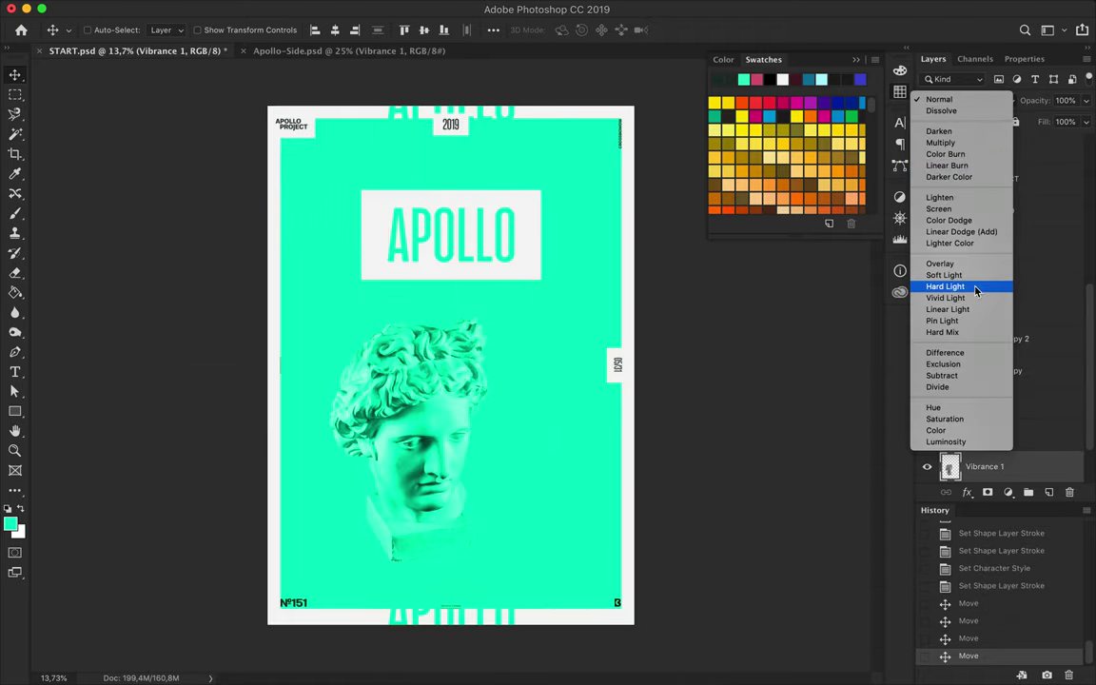
pyautogui.click(965, 442)
pyautogui.scroll(2, 435, 361)
pyautogui.moveTo(393, 360)
pyautogui.mouseDown()
pyautogui.moveTo(434, 360)
pyautogui.moveTo(463, 258)
pyautogui.mouseUp()
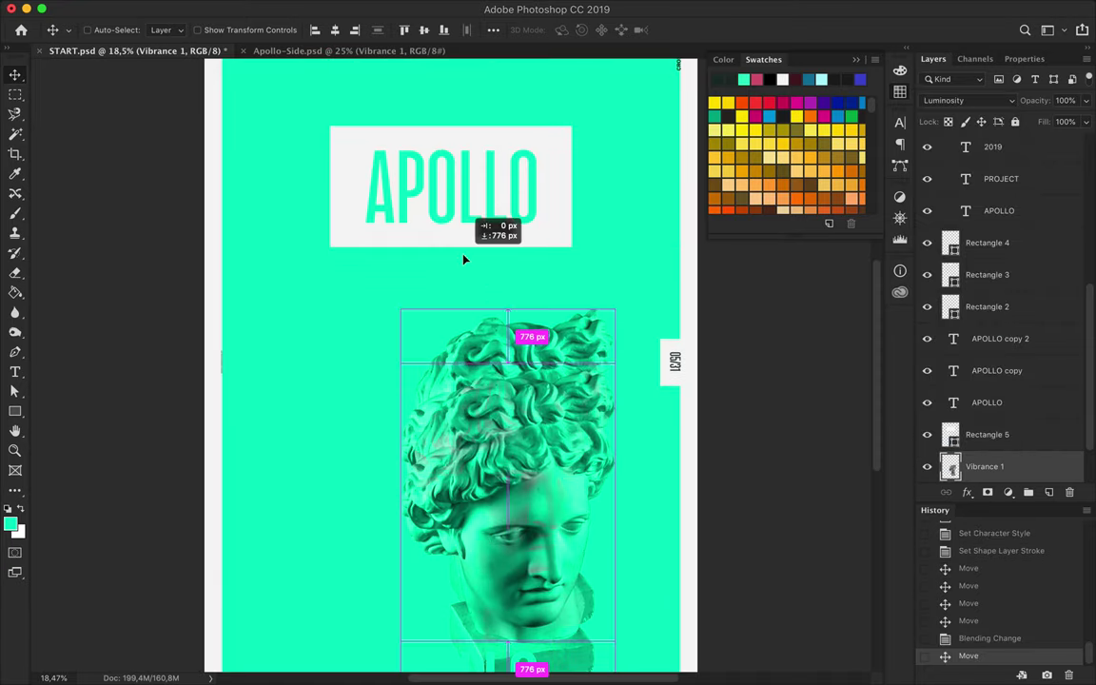
# - Add more APOLLO copies around the box and stack copy 5 above copy 2
pyautogui.moveTo(469, 215); pyautogui.dragTo(415, 228)
pyautogui.scroll(2, 411, 331)
pyautogui.moveTo(411, 331); pyautogui.dragTo(421, 161)
pyautogui.moveTo(429, 299); pyautogui.dragTo(429, 285)
pyautogui.moveTo(978, 433); pyautogui.dragTo(978, 323)
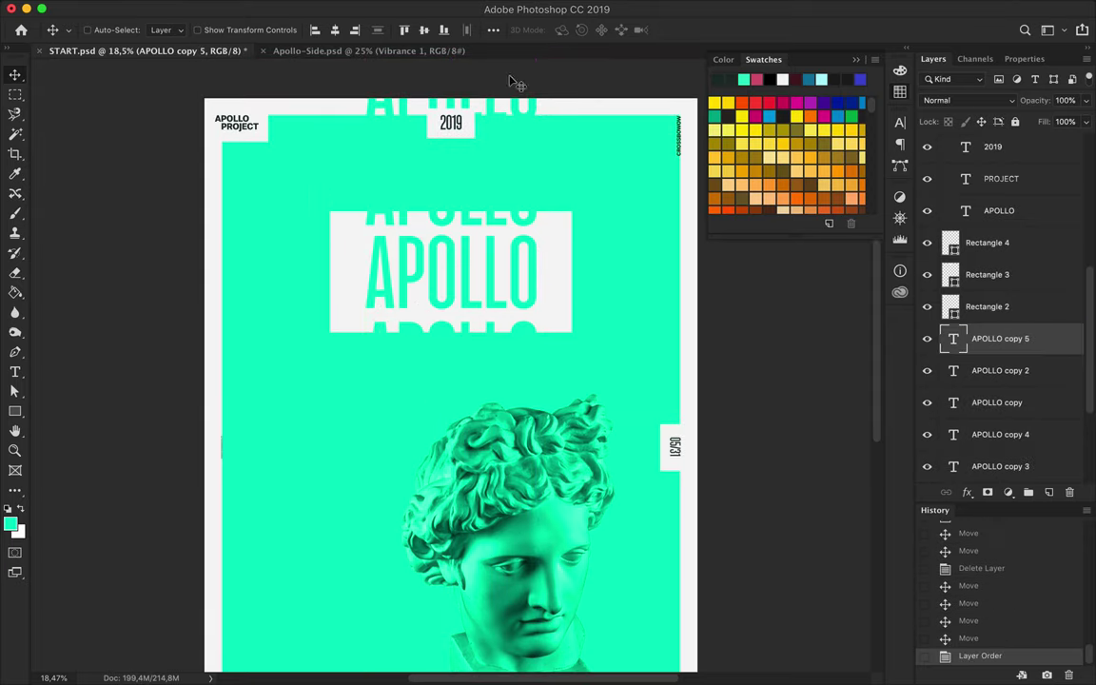
# - Make an APOLLO copy white (#ffffff) and place it just below the box
pyautogui.press('t')
pyautogui.click(561, 29)
pyautogui.write('ffffff')
pyautogui.press('Return')
pyautogui.press('v')
pyautogui.moveTo(516, 229); pyautogui.dragTo(519, 373)
# - Rasterize the white APOLLO and cut part of it onto its own layer, moved upward
pyautogui.rightClick(940, 339)
pyautogui.click(906, 565)
pyautogui.hotkey('ctrl', 'x')
pyautogui.hotkey('ctrl', 'v')
pyautogui.press('v')
pyautogui.moveTo(481, 347); pyautogui.dragTo(480, 203)
# - Slide the lower APOLLO piece off the left edge and the upper one off the right
pyautogui.moveTo(466, 404); pyautogui.dragTo(466, 362)
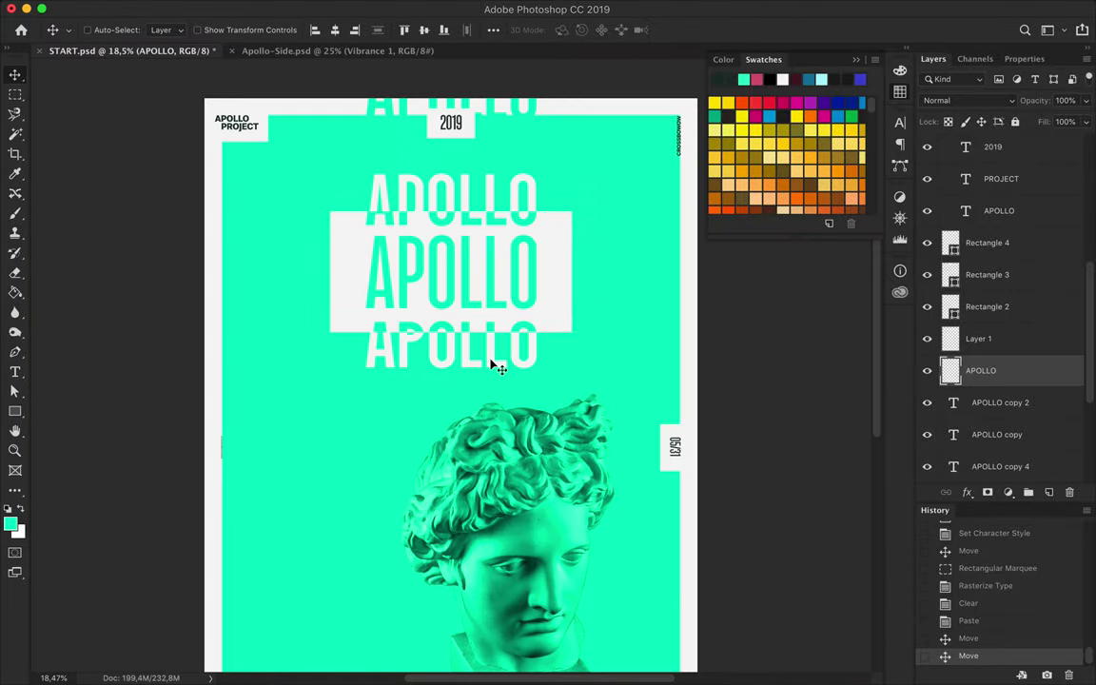
pyautogui.moveTo(494, 366); pyautogui.dragTo(354, 364)
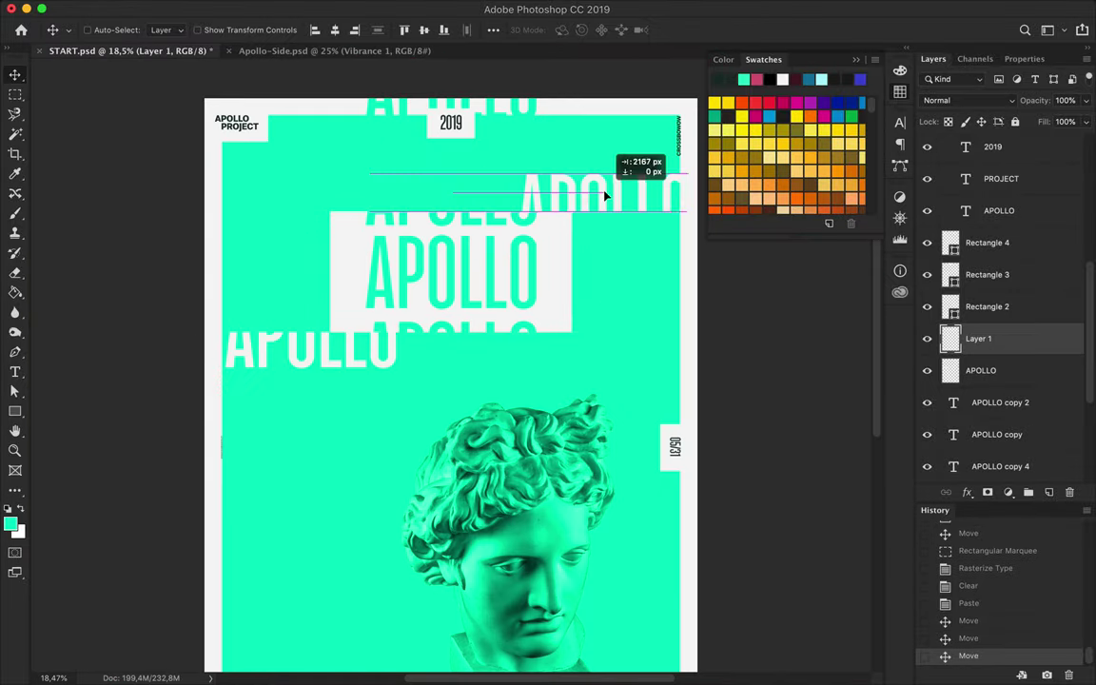
pyautogui.moveTo(604, 197); pyautogui.dragTo(604, 197)
pyautogui.moveTo(294, 367); pyautogui.dragTo(289, 367)
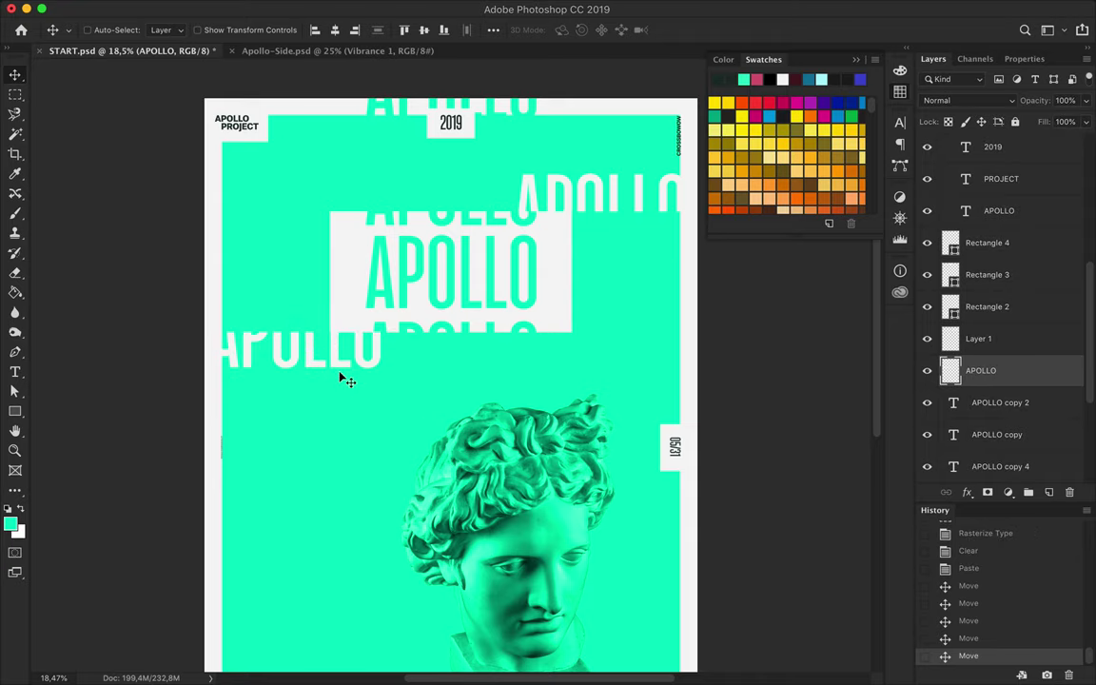
# - Stack the bust layer beneath the white APOLLO lettering and reposition it
pyautogui.hotkey('ctrl', '0')
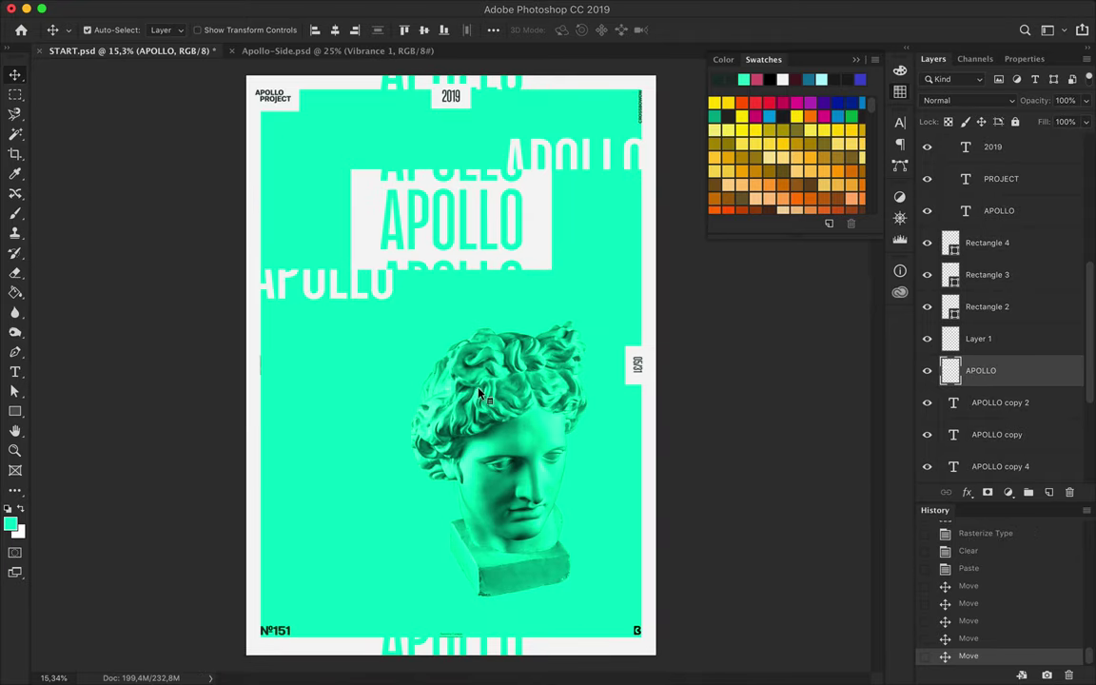
pyautogui.moveTo(481, 354); pyautogui.dragTo(405, 282)
pyautogui.moveTo(994, 476); pyautogui.dragTo(989, 259)
pyautogui.moveTo(443, 382); pyautogui.dragTo(447, 419)
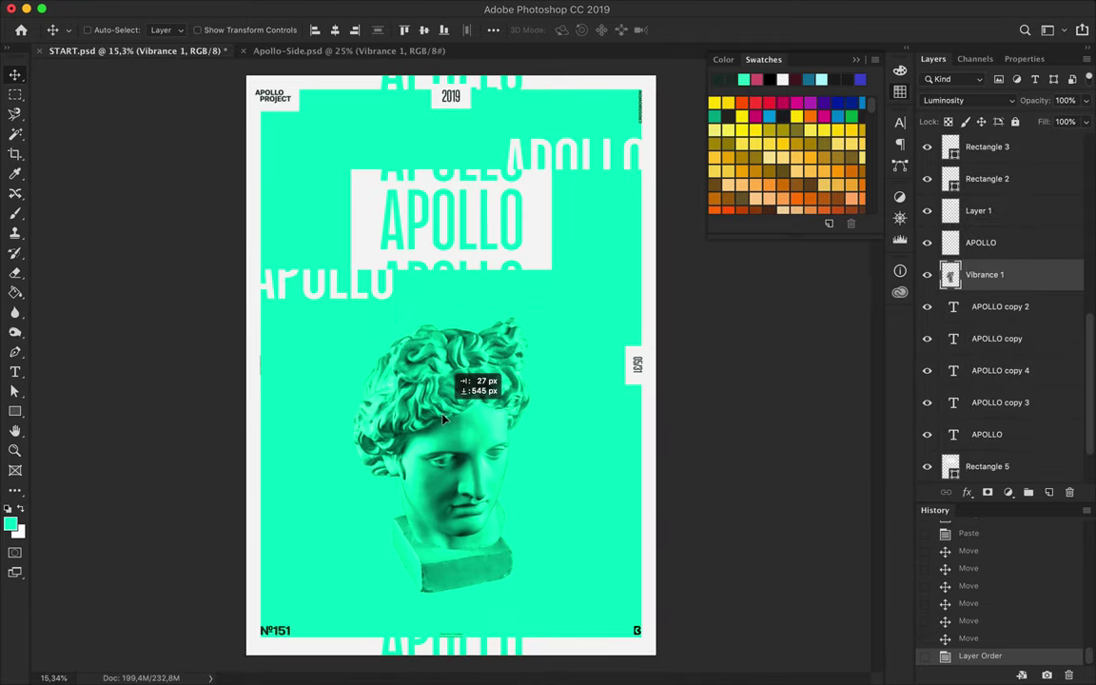
# - Add a numeral 3, scale it up greatly, and set it to Medium weight
pyautogui.press('t')
pyautogui.click(330, 379)
pyautogui.write('3')
pyautogui.hotkey('ctrl', 'Return')
pyautogui.hotkey('ctrl', 't')
pyautogui.moveTo(343, 386); pyautogui.dragTo(360, 503)
pyautogui.press('Return')
pyautogui.click(358, 33)
pyautogui.click(323, 66)
# - Duplicate the 3 into 6 and 5° copies and push all three against the poster edges
pyautogui.press('v')
pyautogui.moveTo(363, 433)
pyautogui.mouseDown()
pyautogui.moveTo(321, 373)
pyautogui.moveTo(514, 466)
pyautogui.moveTo(543, 404)
pyautogui.moveTo(380, 552)
pyautogui.mouseUp()
pyautogui.doubleClick(513, 466)
pyautogui.write('6')
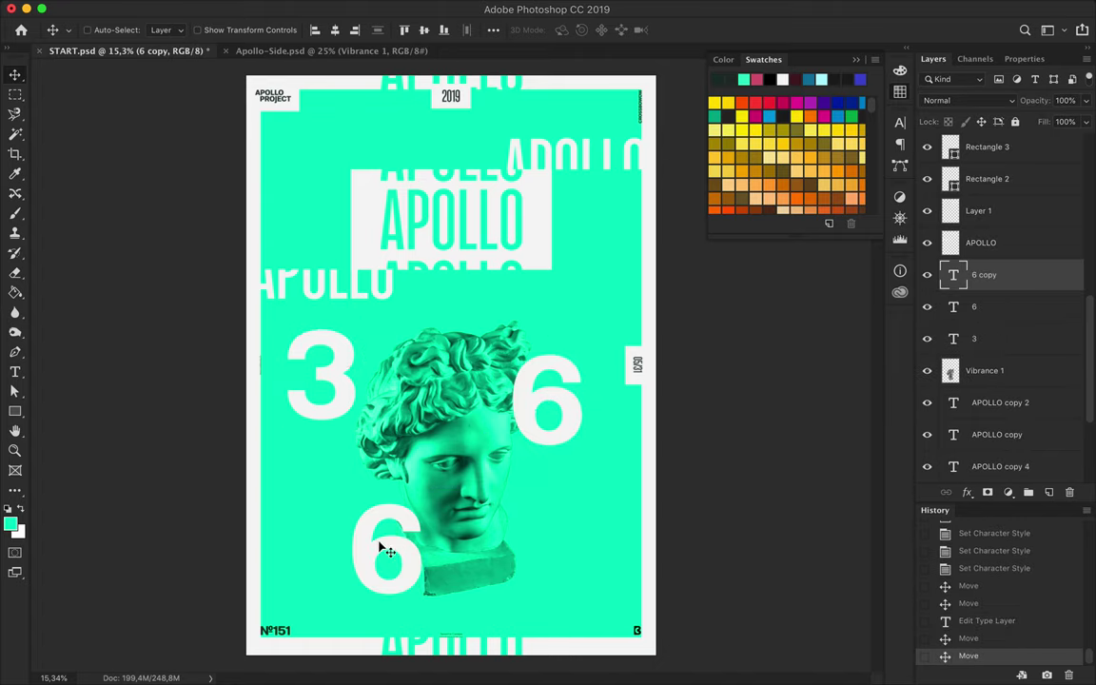
pyautogui.doubleClick(380, 542)
pyautogui.write('5°')
pyautogui.press('Escape')
pyautogui.moveTo(347, 358)
pyautogui.mouseDown()
pyautogui.moveTo(324, 152)
pyautogui.moveTo(299, 153)
pyautogui.mouseUp()
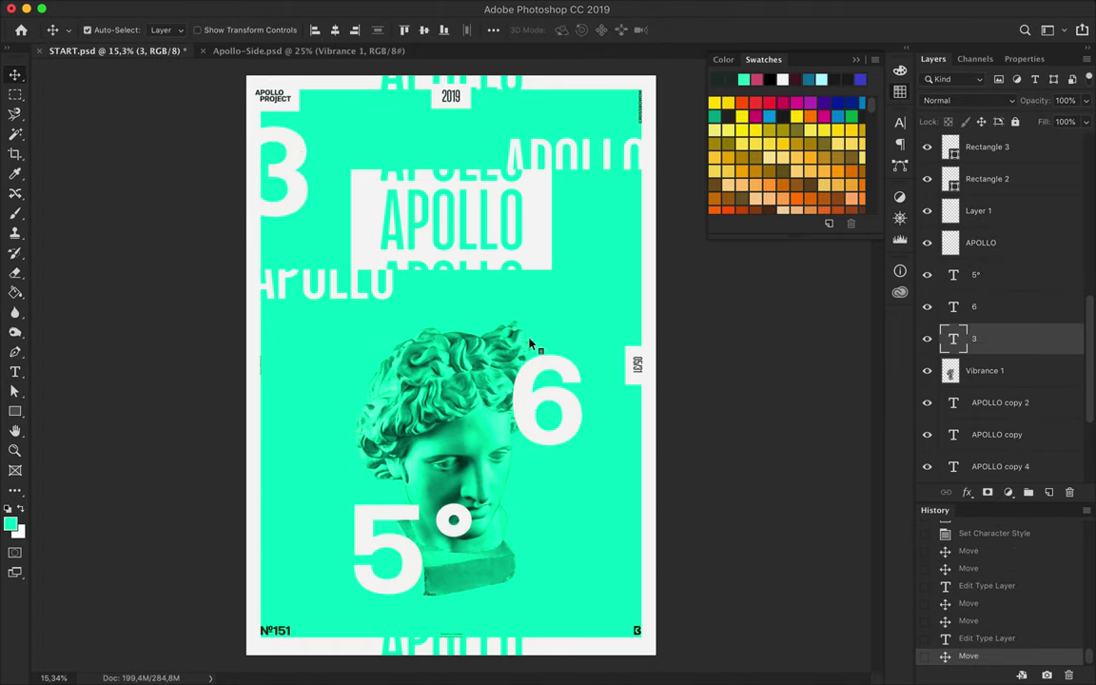
pyautogui.moveTo(532, 380); pyautogui.dragTo(618, 338)
pyautogui.moveTo(389, 551); pyautogui.dragTo(288, 600)
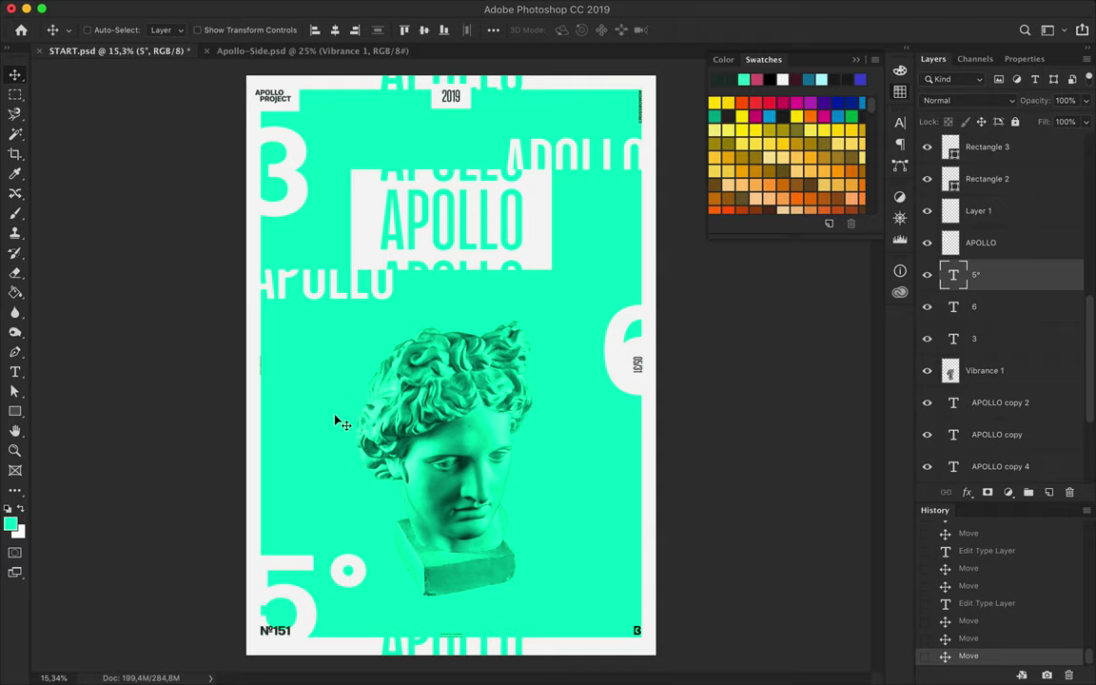
# - Make an offset duplicate of the bust and draw a pink rectangle over it
pyautogui.scroll(2, 631, 305)
pyautogui.scroll(1, 630, 305)
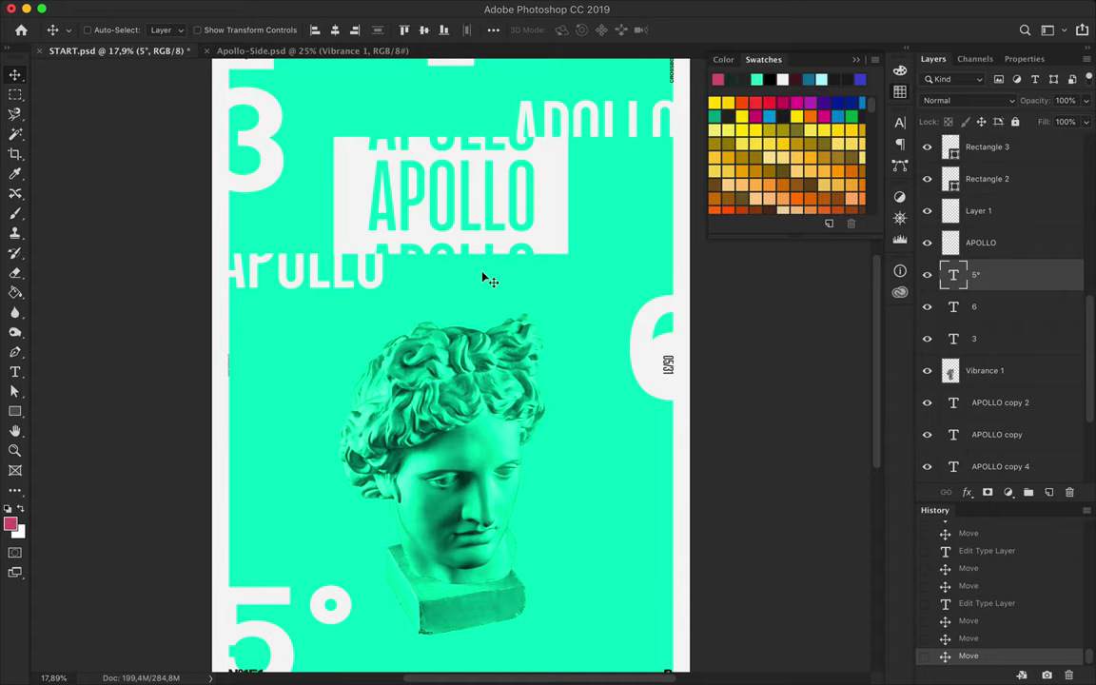
pyautogui.moveTo(457, 354); pyautogui.dragTo(513, 362)
pyautogui.press('u')
pyautogui.moveTo(378, 297); pyautogui.dragTo(623, 657)
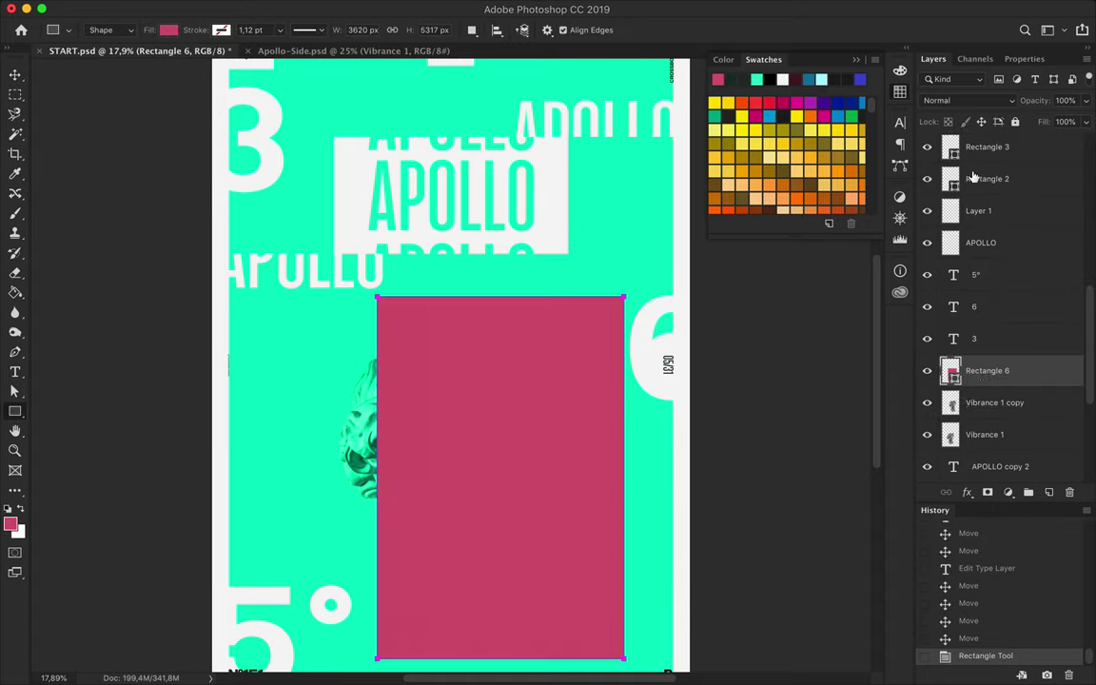
# - Set the pink overlay's blend mode to Linear Light, after trying Vivid Light
pyautogui.keyDown('alt'); pyautogui.click(987, 386); pyautogui.keyUp('alt')
pyautogui.click(968, 99)
pyautogui.click(961, 14)
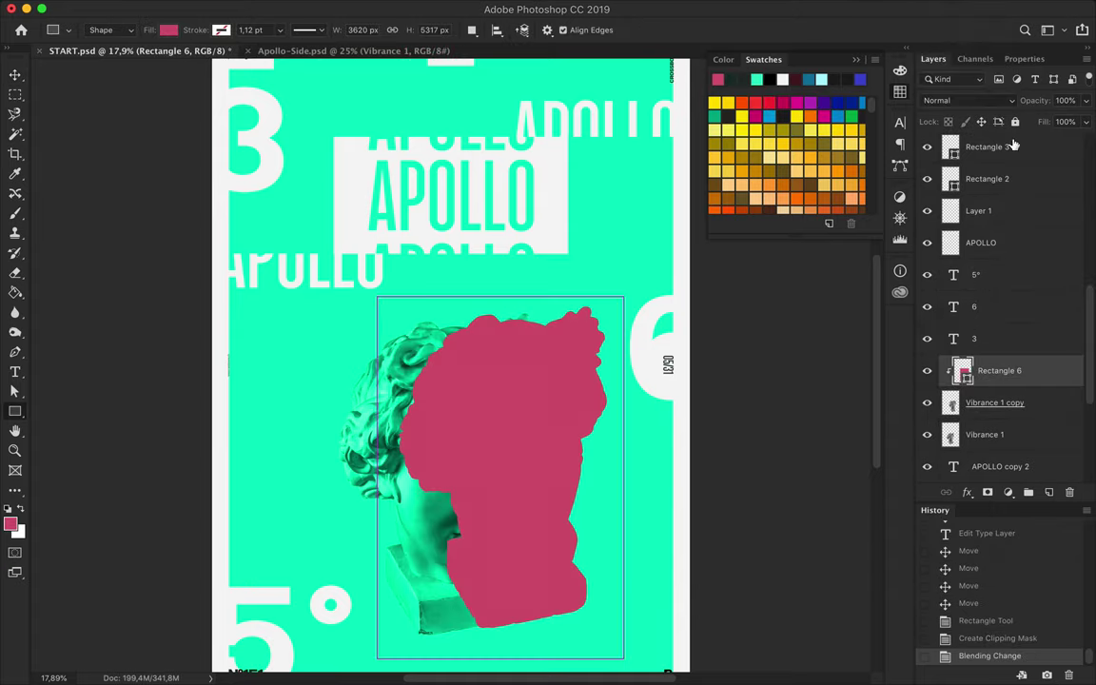
pyautogui.click(968, 100)
pyautogui.click(947, 309)
# - Reposition the bust copy and pink overlay over the head, and lower Rectangle 3 in the layer stack
pyautogui.click(993, 402)
pyautogui.press('v')
pyautogui.moveTo(566, 435); pyautogui.dragTo(504, 447)
pyautogui.click(998, 371)
pyautogui.moveTo(456, 376); pyautogui.dragTo(419, 375)
pyautogui.scroll(-2, 560, 391)
pyautogui.click(390, 138)
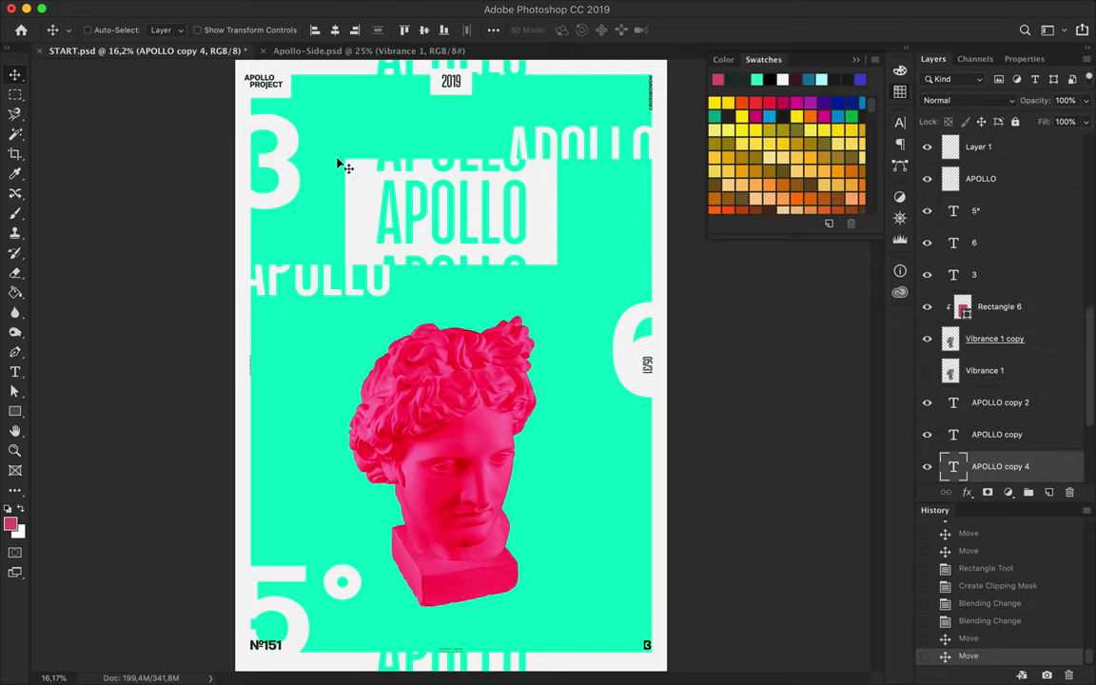
pyautogui.moveTo(1000, 342)
pyautogui.mouseDown()
pyautogui.moveTo(986, 415)
pyautogui.moveTo(979, 375)
pyautogui.mouseUp()
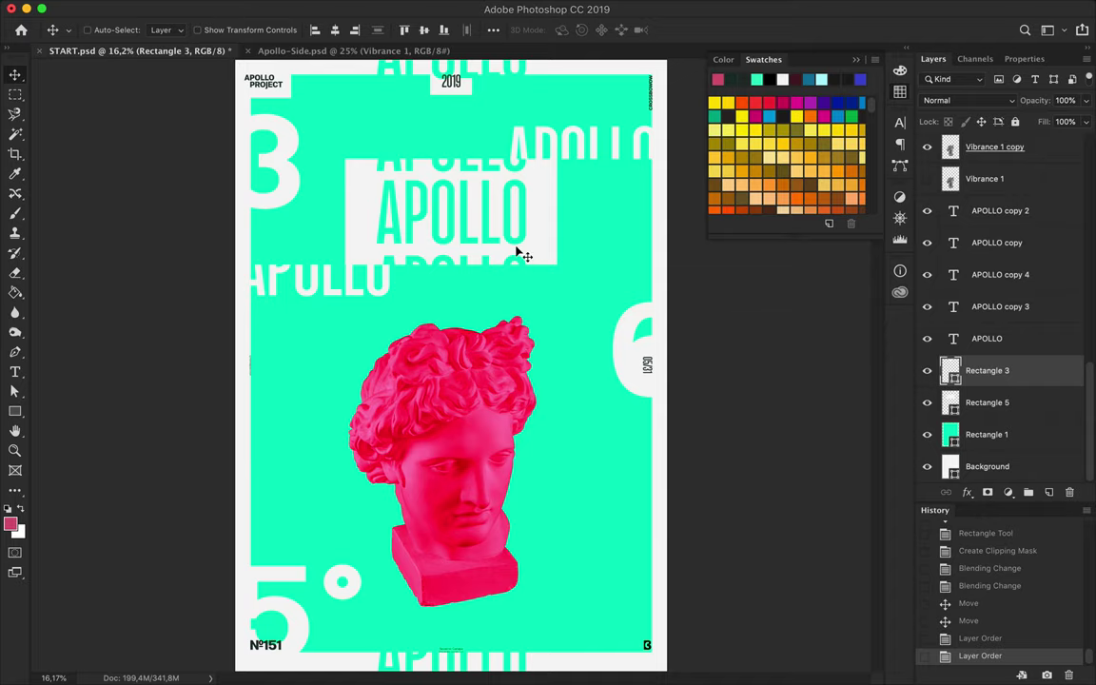
# - Save the poster as START-2
pyautogui.hotkey('ctrl', 'shift', 's')
pyautogui.write('START-2')
pyautogui.press('Return')
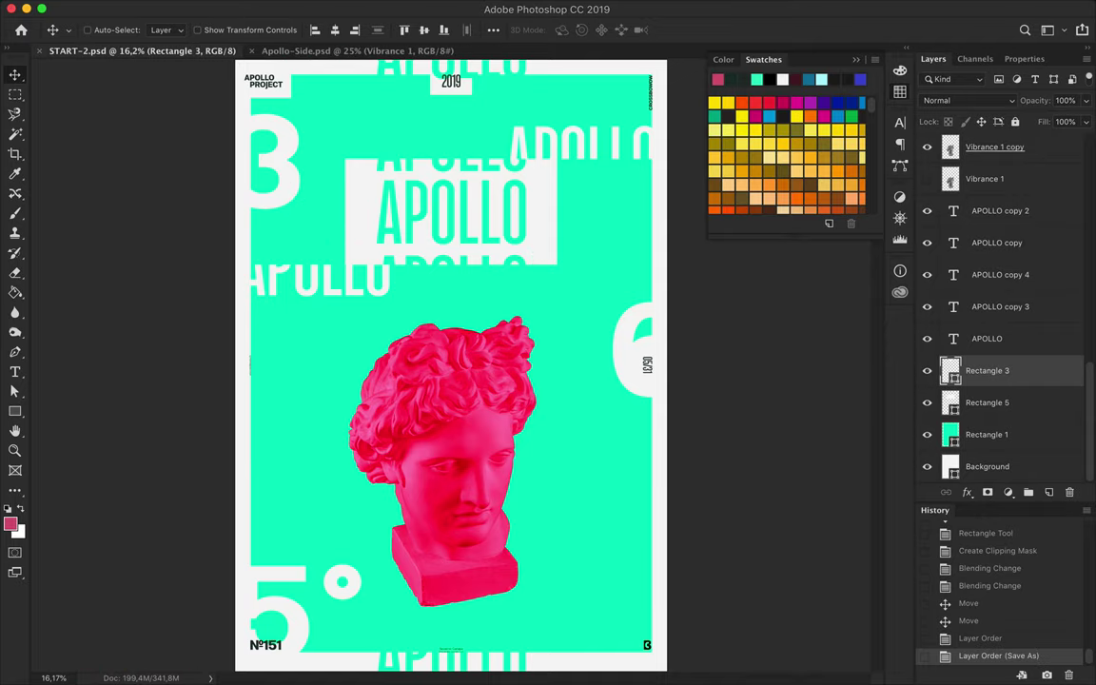
pyautogui.keyDown('ctrl'); pyautogui.click(268, 166); pyautogui.keyUp('ctrl')
# - Enlarge the 3 further and increase the 5° to 642,32 pt
pyautogui.hotkey('ctrl', 't')
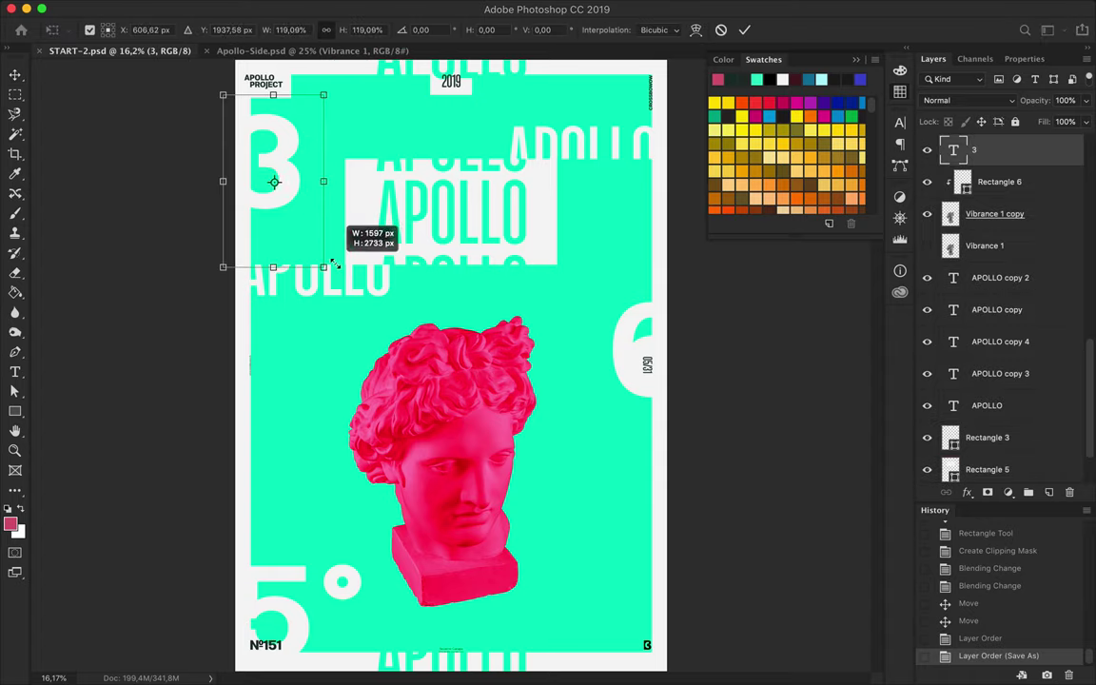
pyautogui.moveTo(333, 265); pyautogui.dragTo(323, 249)
pyautogui.press('Return')
pyautogui.press('t')
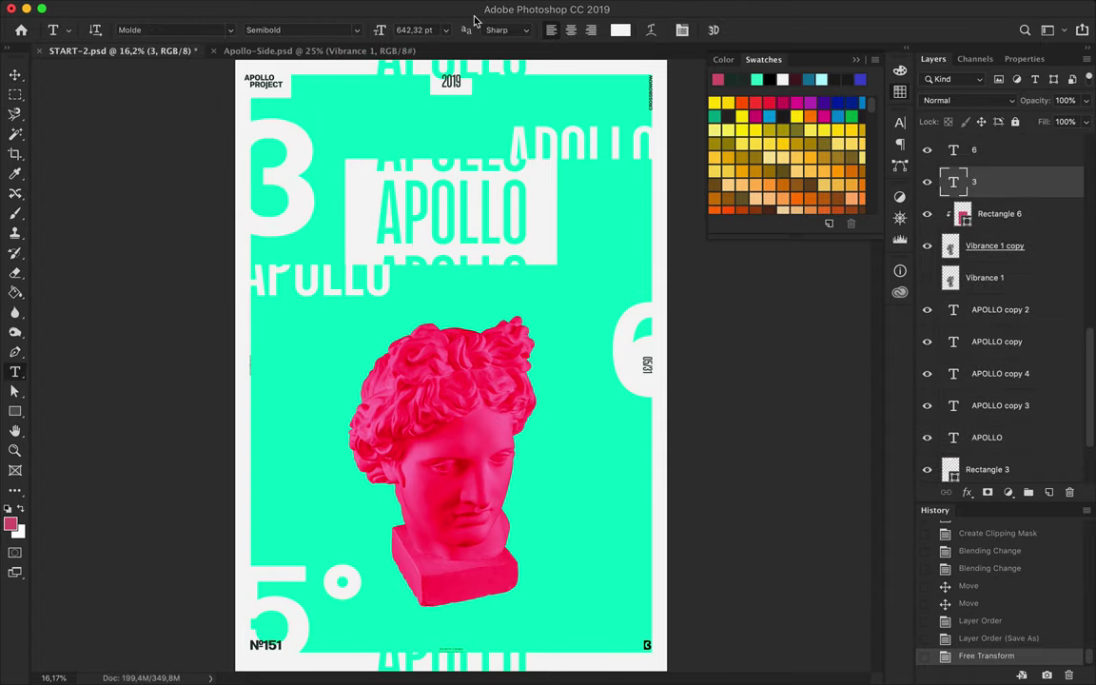
pyautogui.keyDown('ctrl'); pyautogui.click(643, 362); pyautogui.keyUp('ctrl')
pyautogui.click(419, 31)
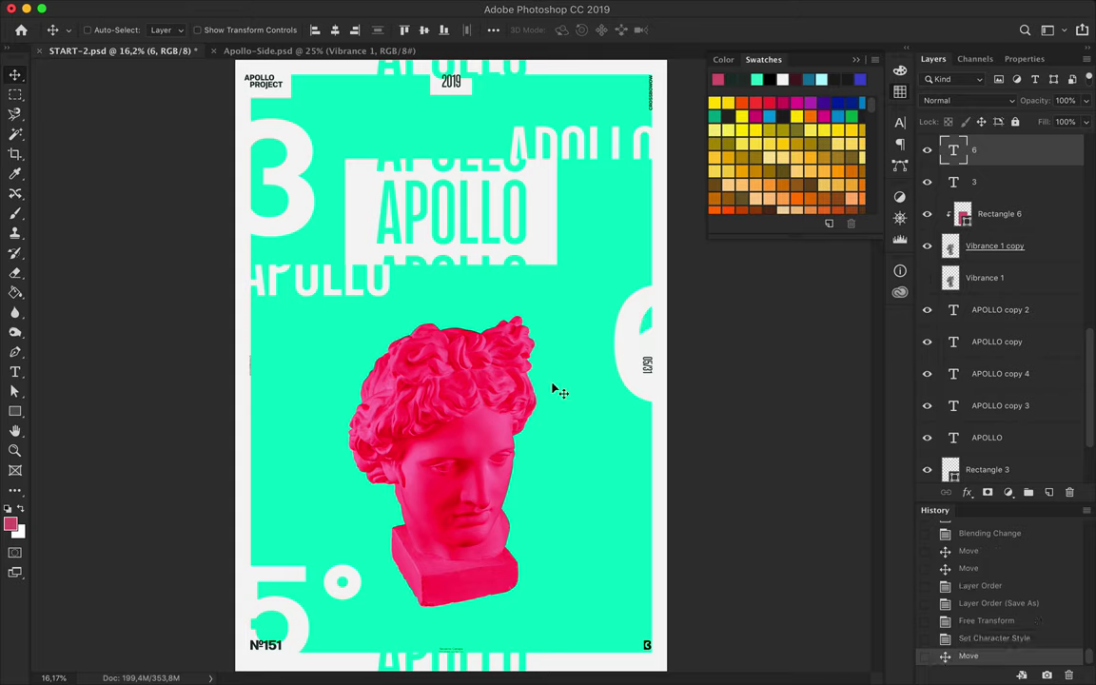
pyautogui.hotkey('alt', ']')
# - Create a pink, slightly offset copy of the 5° behind the original, blended with Hue
pyautogui.press('v')
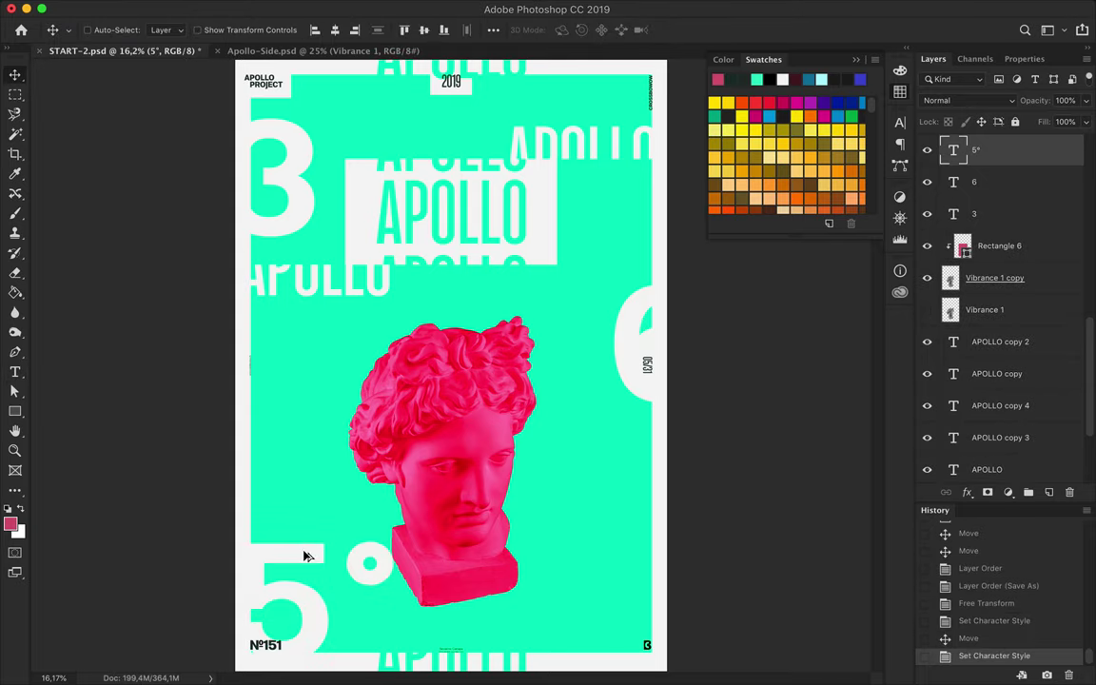
pyautogui.moveTo(306, 552); pyautogui.dragTo(364, 531)
pyautogui.hotkey('ctrl', '[')
pyautogui.click(619, 30)
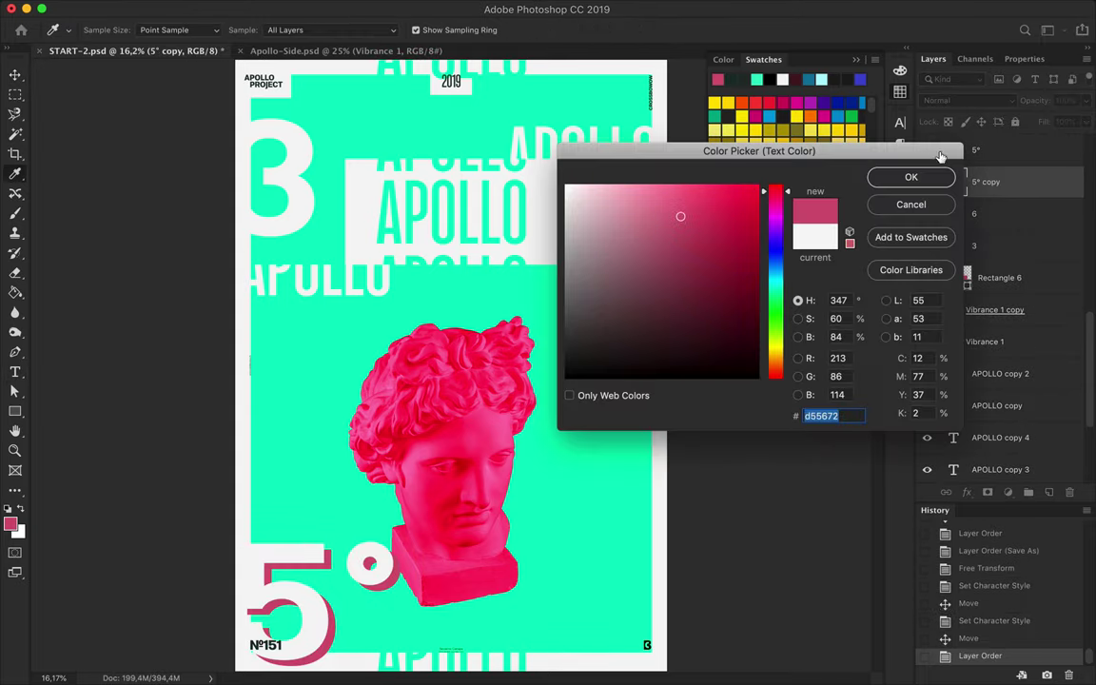
pyautogui.click(911, 176)
pyautogui.press('v')
pyautogui.click(969, 100)
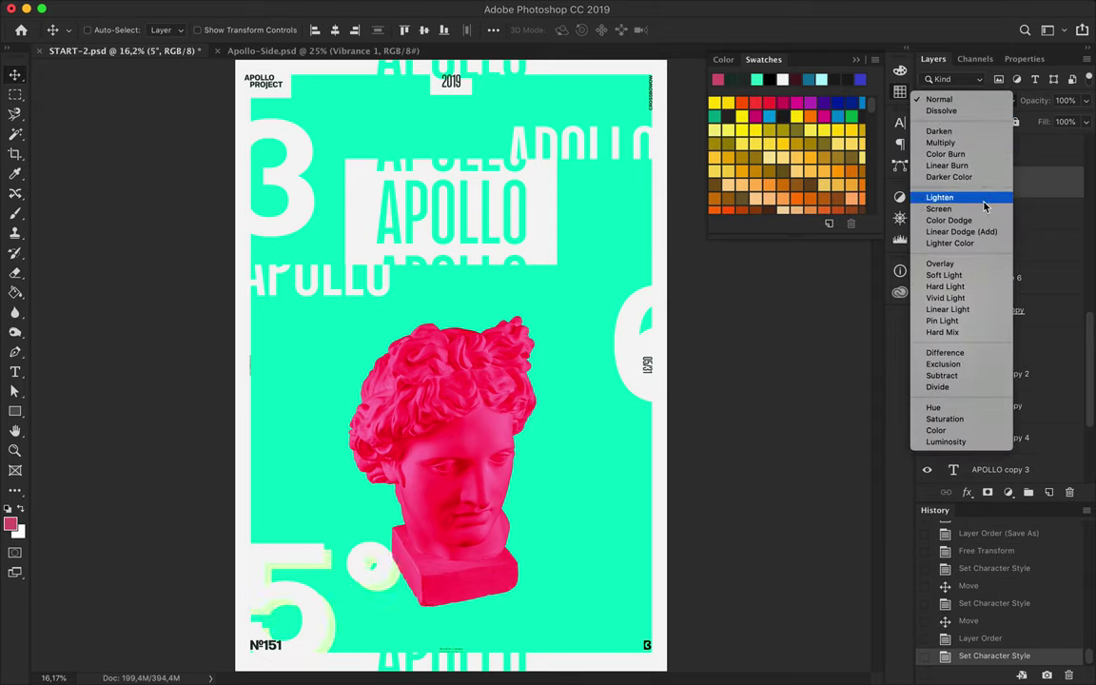
pyautogui.click(984, 407)
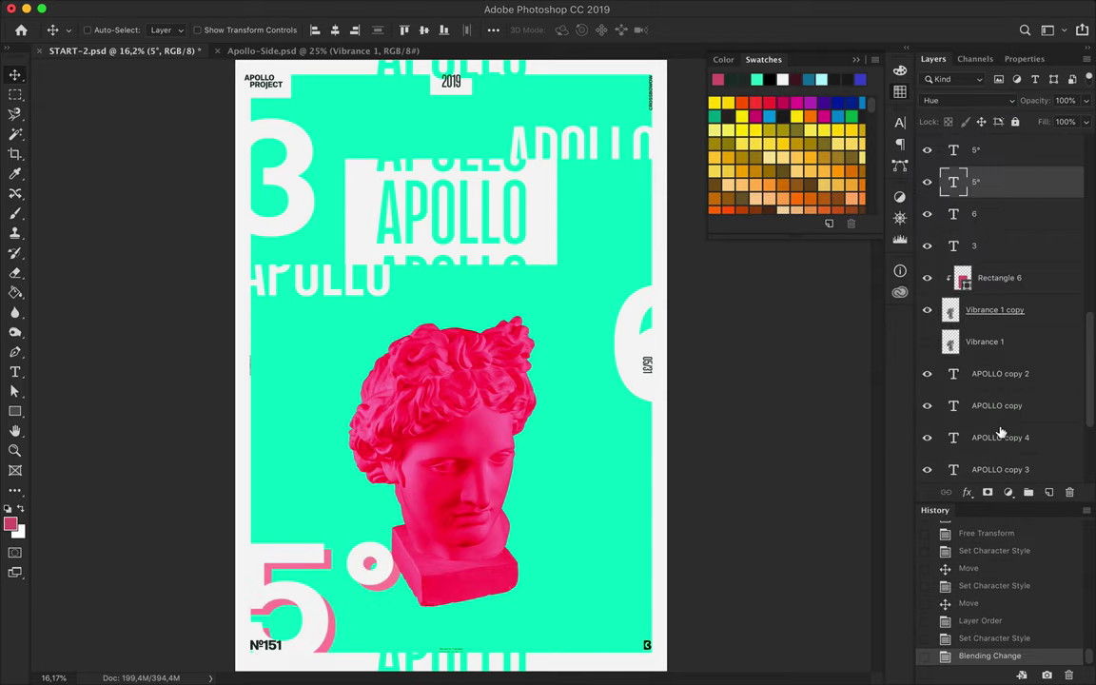
# - Undo a stray move, then duplicate the rectangle and vibrance bust layers together
pyautogui.click(629, 363)
pyautogui.hotkey('ctrl', 'z')
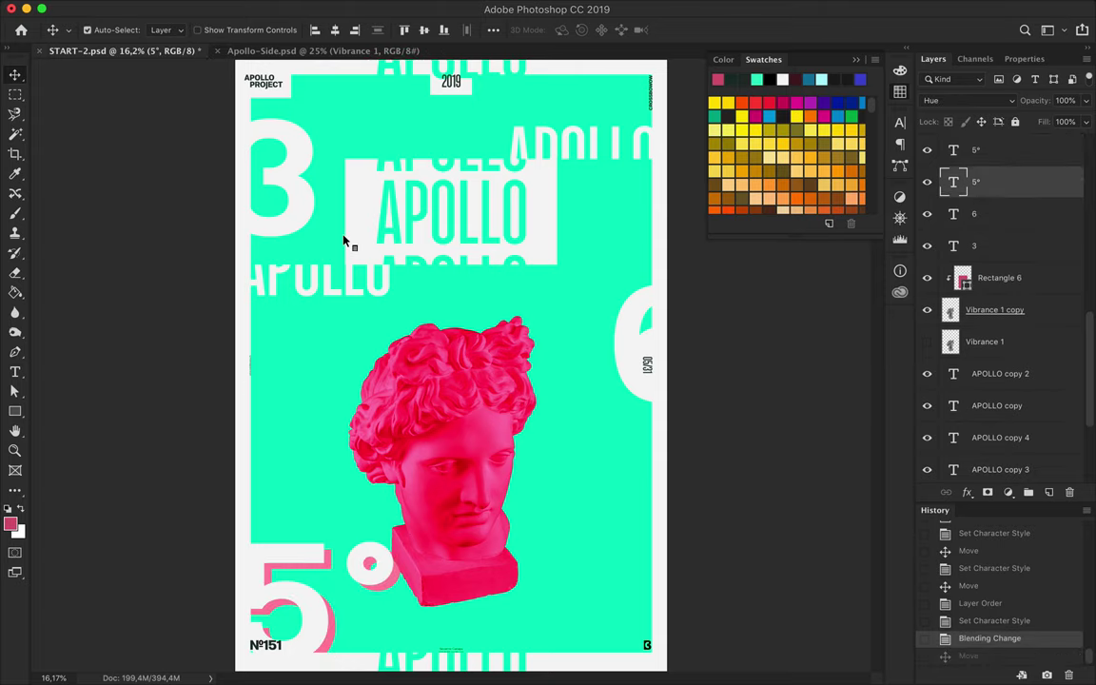
pyautogui.scroll(-1, 347, 242)
pyautogui.click(998, 277)
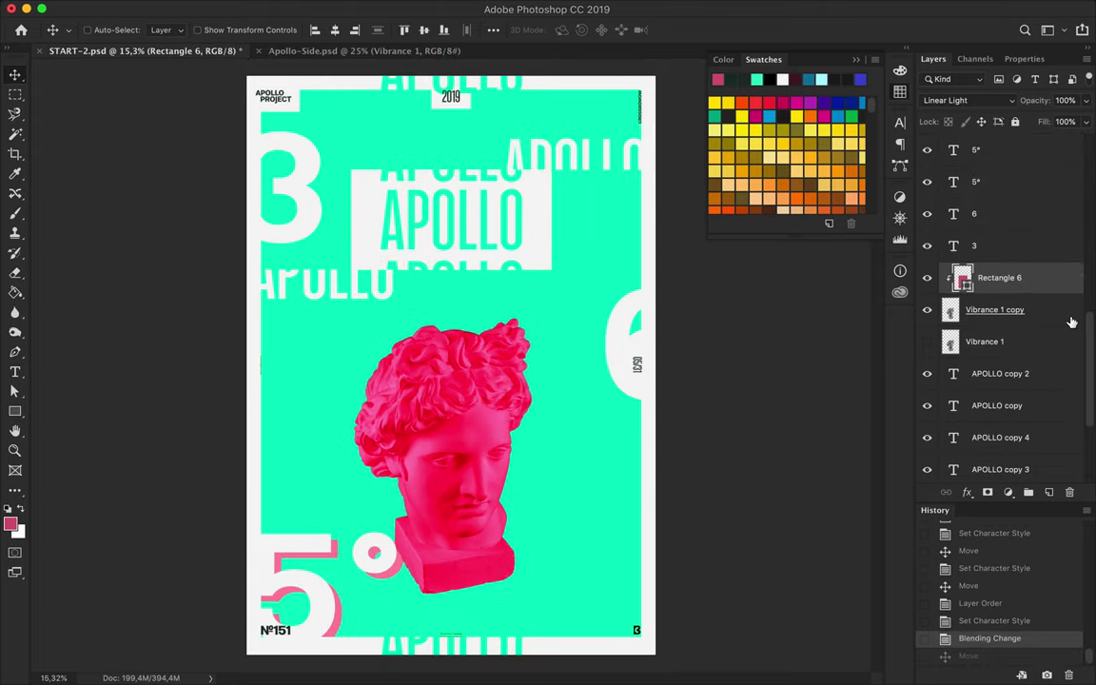
pyautogui.keyDown('shift'); pyautogui.click(994, 309); pyautogui.keyUp('shift')
pyautogui.hotkey('ctrl', 'j')
# - Merge the duplicated bust layers and select a band across the head with a Pen path
pyautogui.press('p')
pyautogui.hotkey('ctrl', 'e')
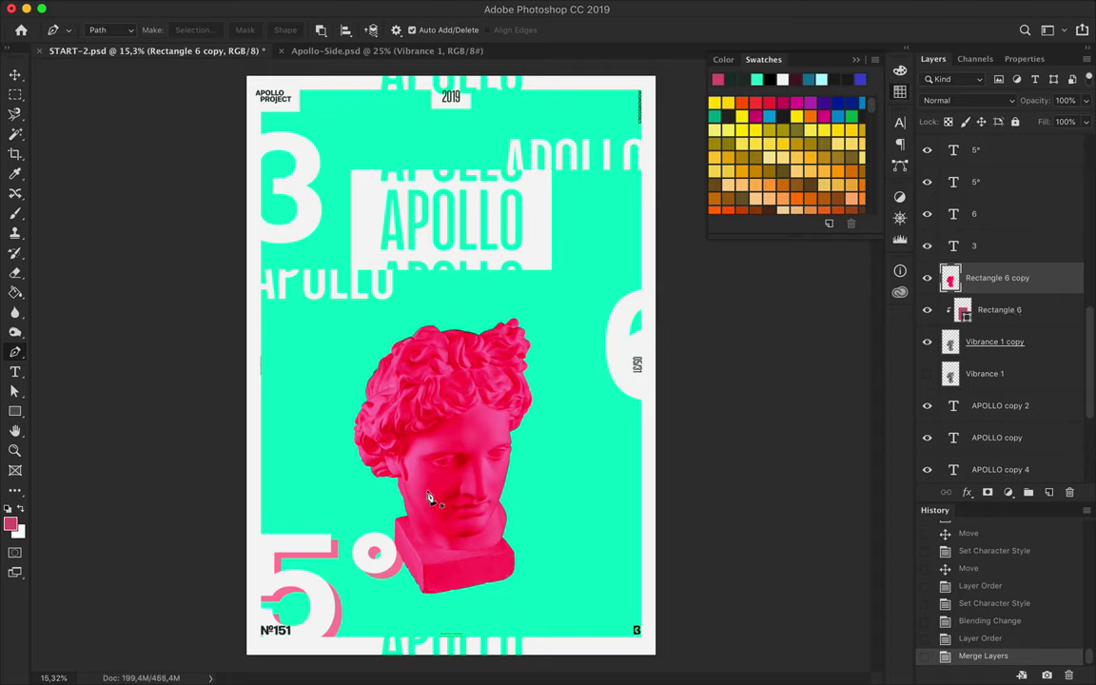
pyautogui.click(323, 329)
pyautogui.click(195, 29)
pyautogui.press('Return')
pyautogui.hotkey('ctrl', 'shift', 'i')
pyautogui.press('v')
pyautogui.moveTo(494, 369)
pyautogui.mouseDown()
pyautogui.moveTo(515, 406)
pyautogui.moveTo(641, 200)
pyautogui.mouseUp()
# - Paste the band as a new layer and place an offset copy over the bust
pyautogui.press('m')
pyautogui.hotkey('ctrl', 'd')
pyautogui.press('v')
pyautogui.hotkey('ctrl', 'alt', 'z')
pyautogui.hotkey('ctrl', 'alt', 'z')
pyautogui.hotkey('ctrl', 'alt', 'z')
pyautogui.hotkey('ctrl', 'v')
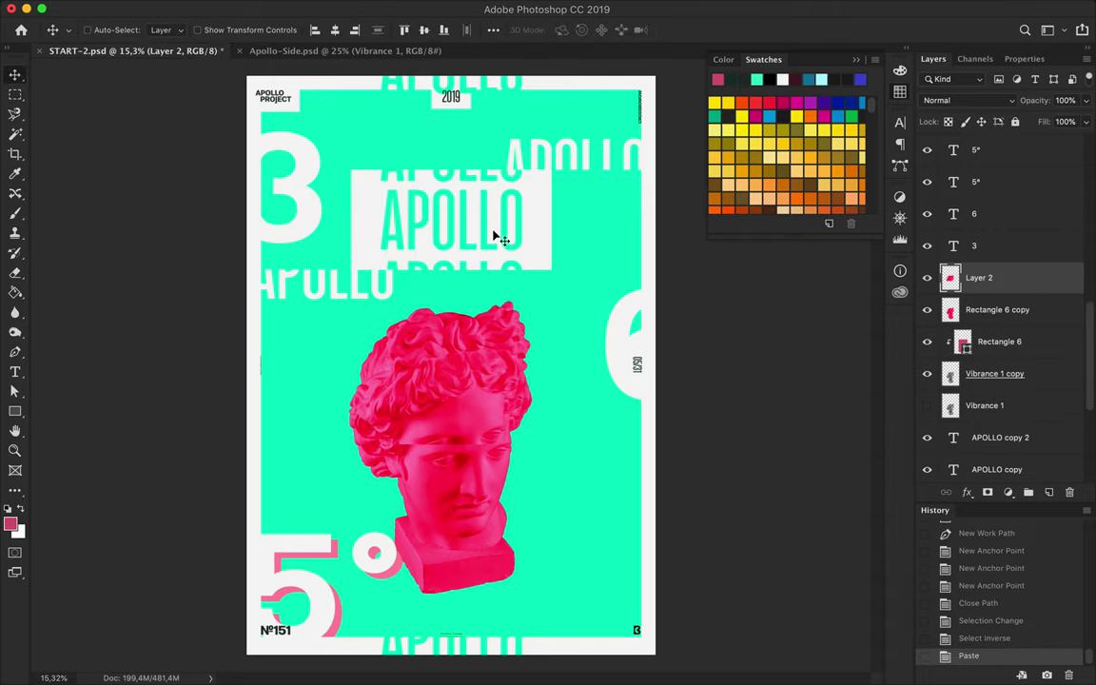
pyautogui.moveTo(495, 236)
pyautogui.mouseDown()
pyautogui.moveTo(495, 406)
pyautogui.moveTo(498, 376)
pyautogui.mouseUp()
# - Draw a 31 pt line shape across the bust with no fill, trying a pink stroke and Exclusion blending
pyautogui.press('p')
pyautogui.click(352, 509)
pyautogui.press('a')
pyautogui.click(324, 29)
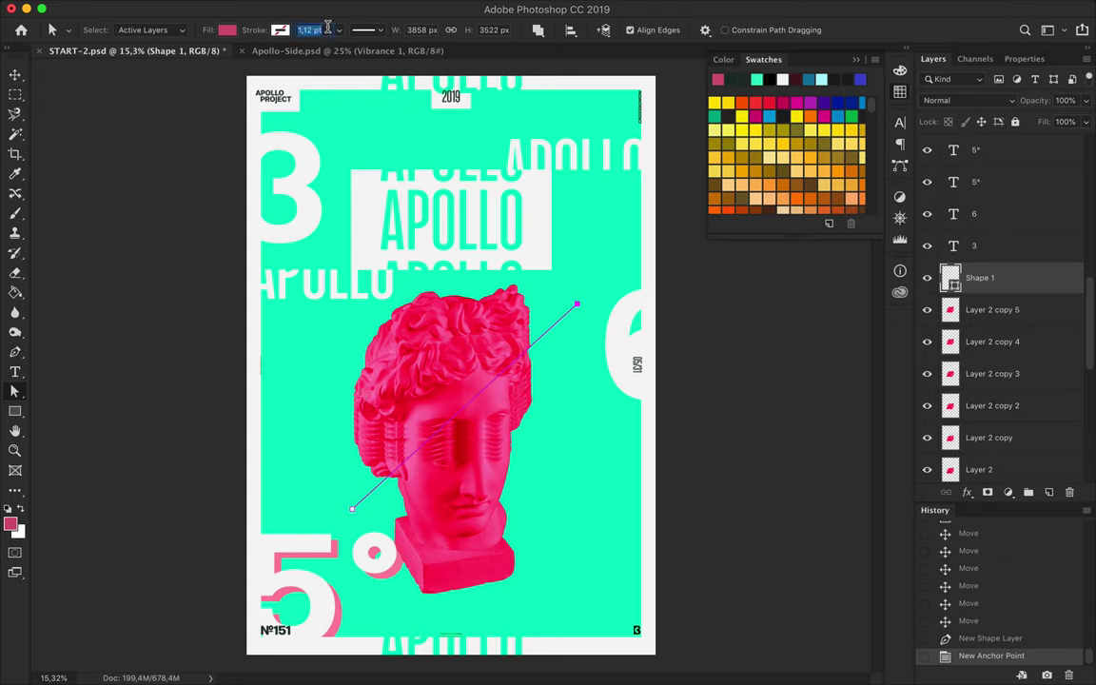
pyautogui.click(279, 29)
pyautogui.click(203, 102)
pyautogui.click(227, 29)
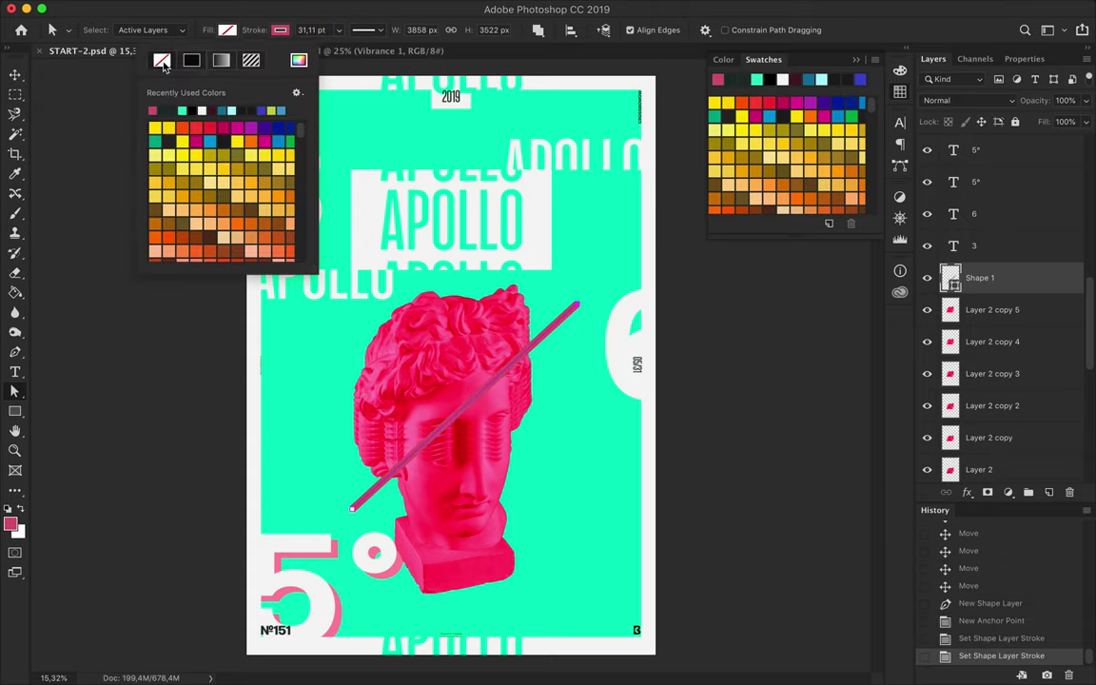
pyautogui.click(152, 85)
pyautogui.click(1004, 101)
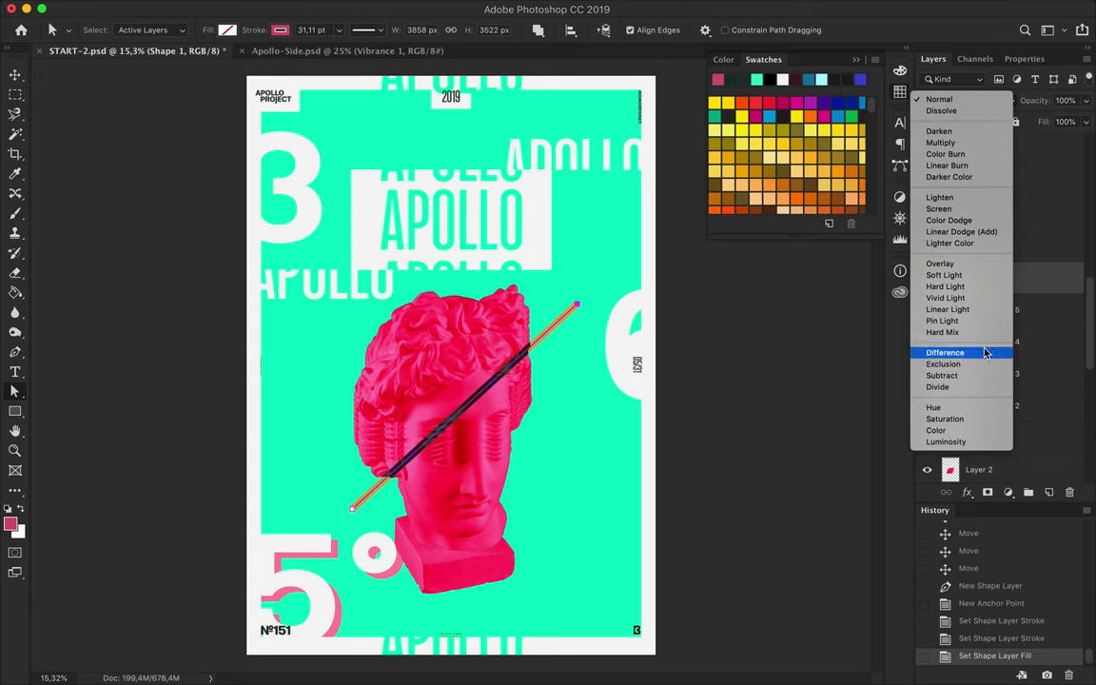
pyautogui.click(943, 364)
# - Give the line a dark teal stroke sampled from the canvas, Normal blending, and reposition it
pyautogui.press('i')
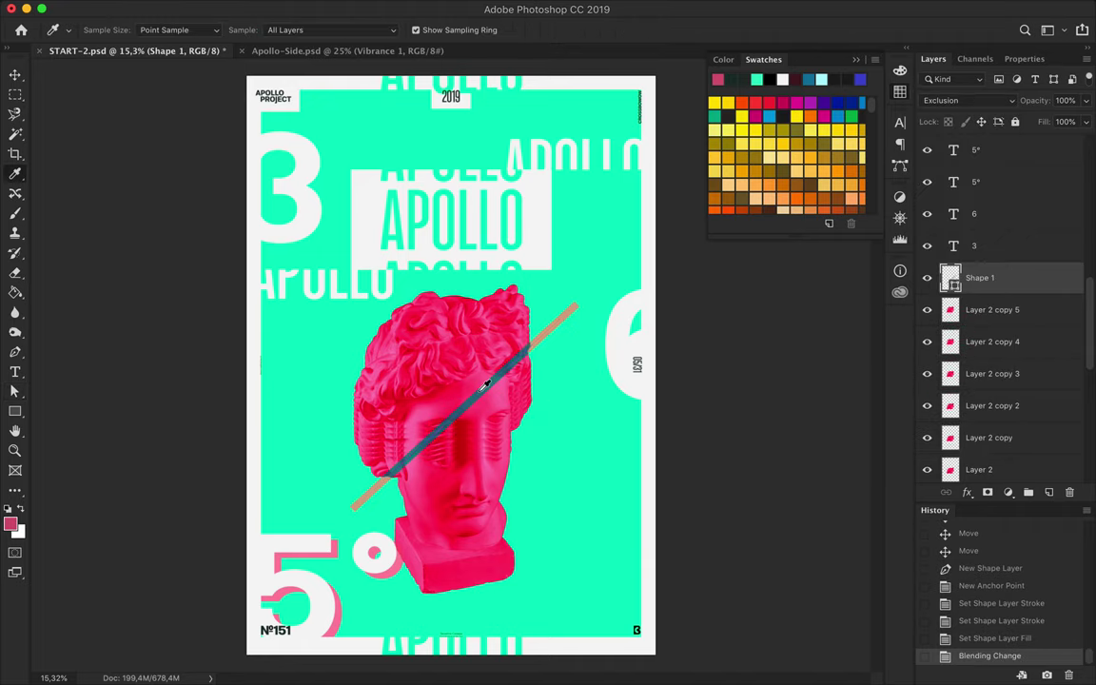
pyautogui.click(481, 391)
pyautogui.press('a')
pyautogui.click(280, 29)
pyautogui.click(956, 100)
pyautogui.click(890, 12)
pyautogui.moveTo(577, 335)
pyautogui.mouseDown()
pyautogui.moveTo(534, 363)
pyautogui.moveTo(561, 380)
pyautogui.mouseUp()
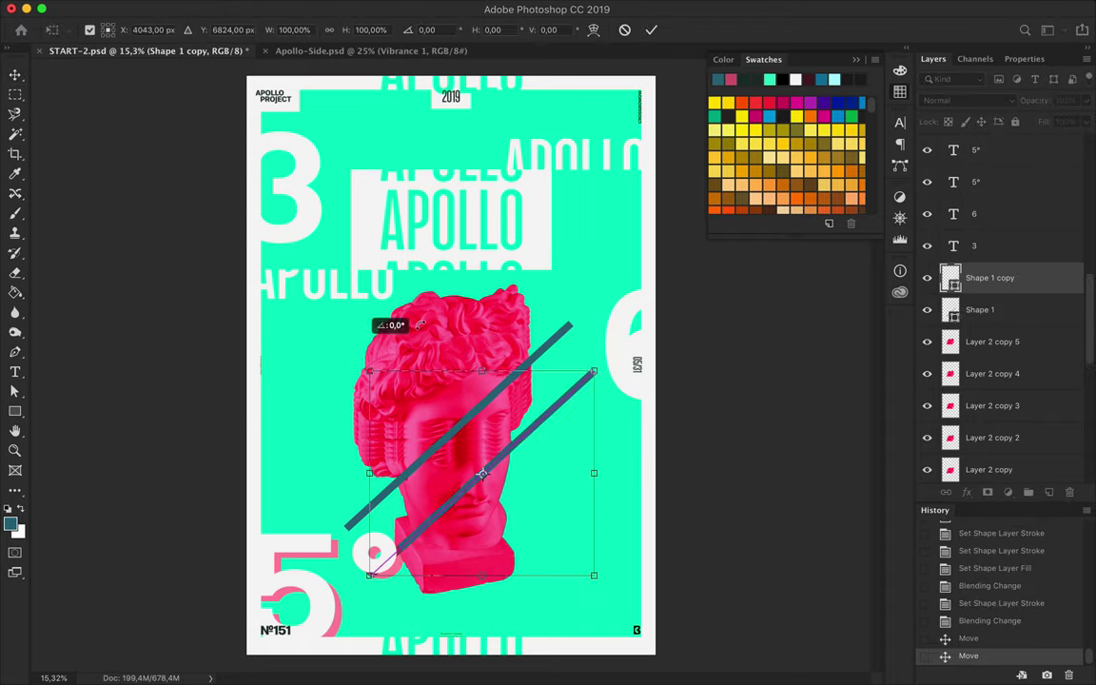
# - Duplicate the line and rotate the copy to form an X
pyautogui.hotkey('ctrl', 't')
pyautogui.moveTo(580, 314); pyautogui.dragTo(580, 533)
pyautogui.press('Return')
pyautogui.moveTo(989, 278)
pyautogui.mouseDown()
pyautogui.moveTo(977, 499)
pyautogui.moveTo(977, 340)
pyautogui.mouseUp()
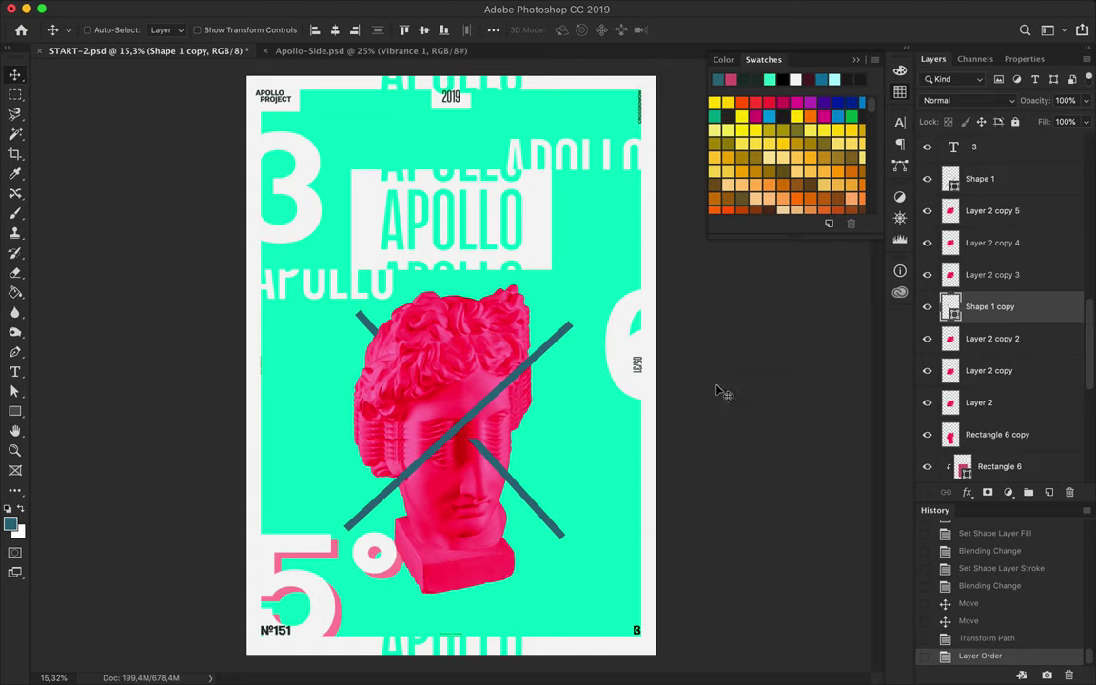
# - Centre both lines horizontally and vertically relative to their selection
pyautogui.scroll(-5, 998, 281)
pyautogui.keyDown('shift'); pyautogui.click(567, 333); pyautogui.keyUp('shift')
pyautogui.click(493, 29)
pyautogui.click(533, 169)
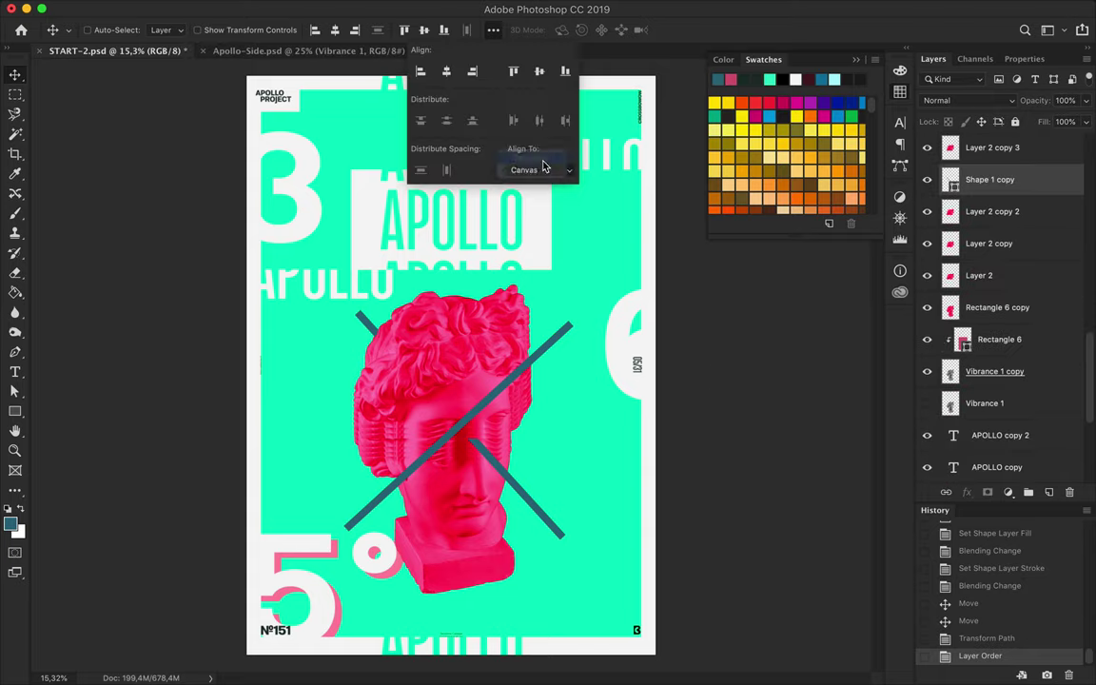
pyautogui.click(530, 158)
pyautogui.click(446, 71)
pyautogui.click(539, 72)
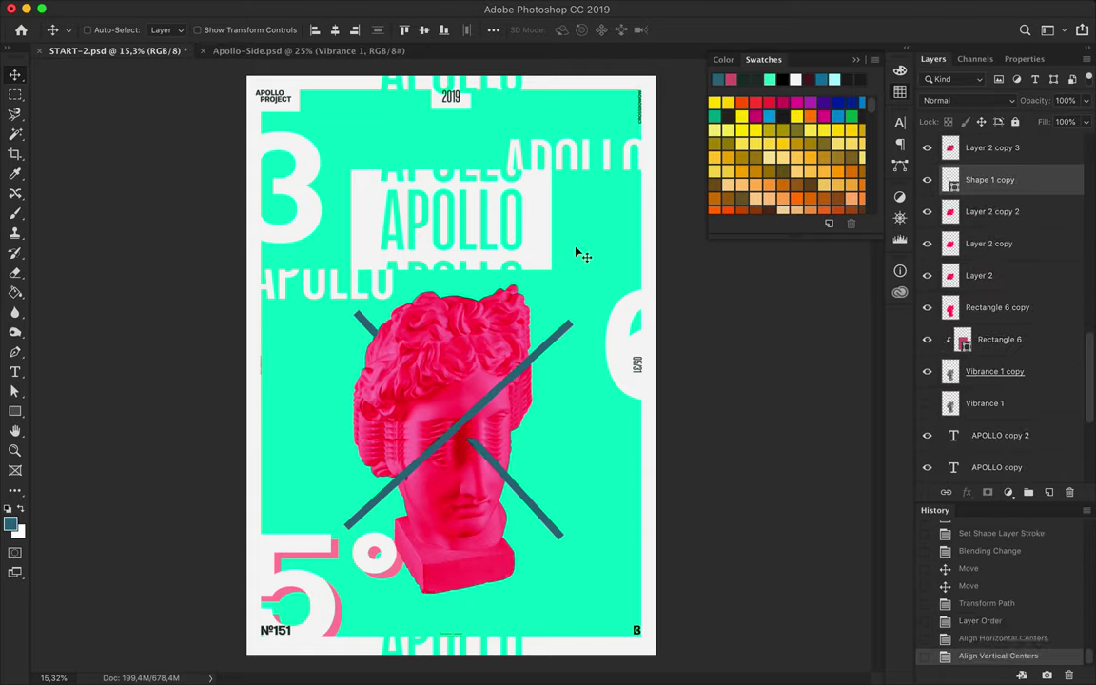
pyautogui.click(452, 196)
# - Make the APOLLO heading text dark teal
pyautogui.press('t')
pyautogui.click(619, 29)
pyautogui.click(691, 304)
pyautogui.press('Return')
pyautogui.press('v')
# - Add a pink offset copy of the 3 below the white 3, blended with Multiply
pyautogui.moveTo(305, 203); pyautogui.dragTo(307, 201)
pyautogui.press('a')
pyautogui.press('t')
pyautogui.click(619, 29)
pyautogui.click(910, 176)
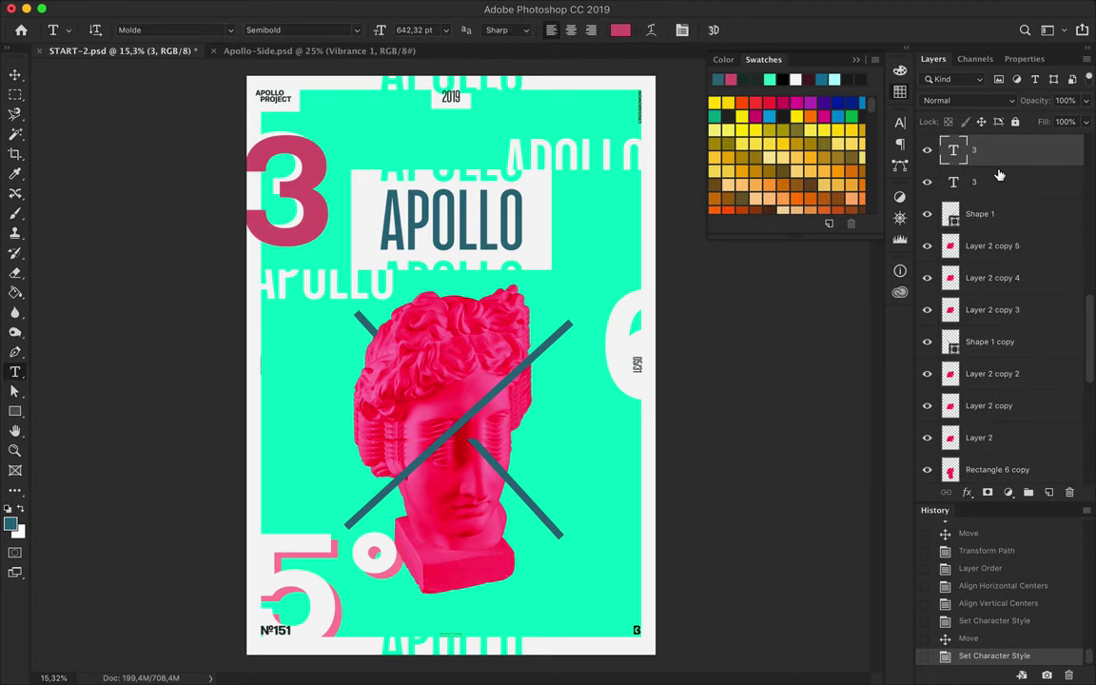
pyautogui.hotkey('ctrl', '[')
pyautogui.click(965, 100)
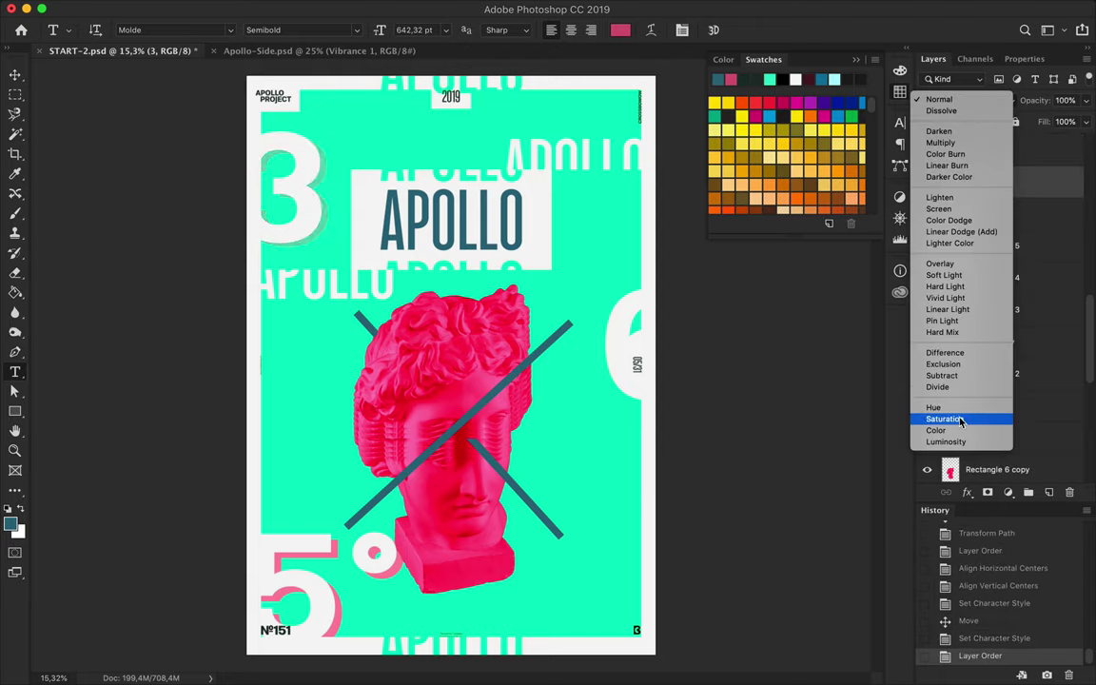
pyautogui.click(940, 143)
# - Offset a copy of the 6, blend it with Color Dodge, and place it below the original
pyautogui.press('v')
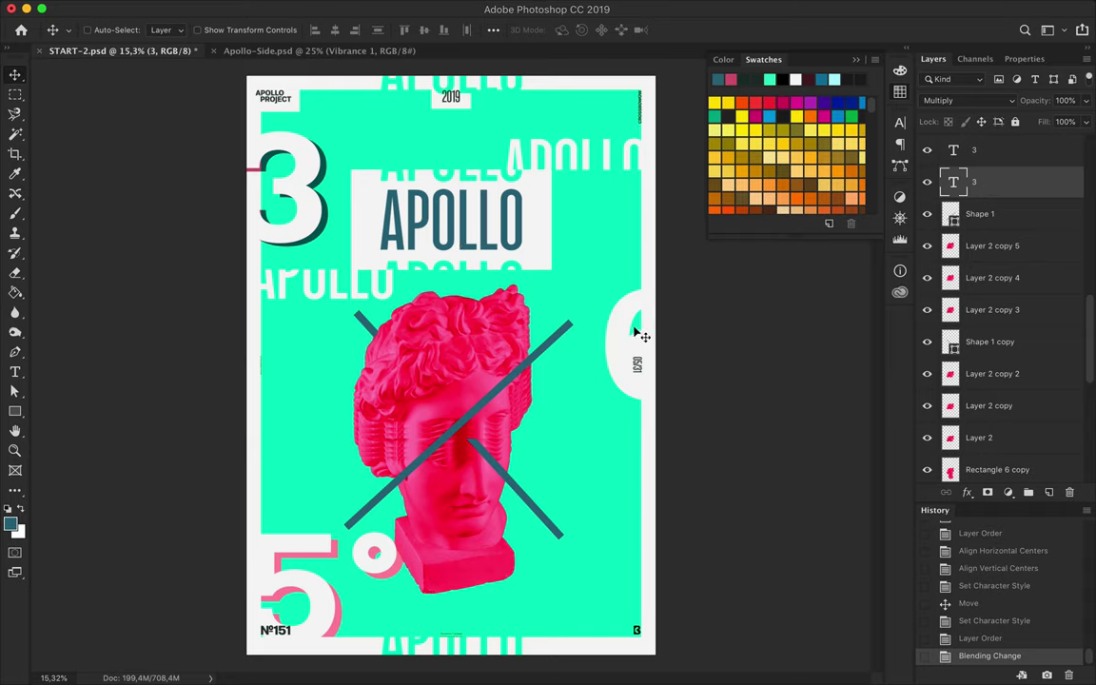
pyautogui.moveTo(620, 309); pyautogui.dragTo(626, 309)
pyautogui.click(966, 100)
pyautogui.click(948, 220)
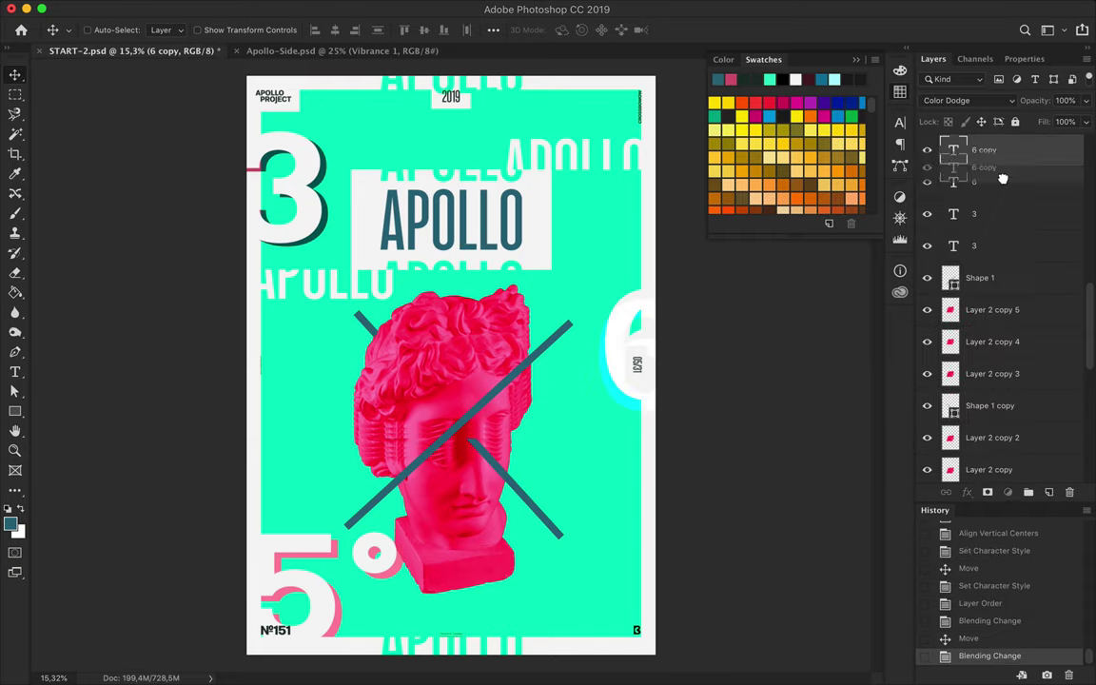
pyautogui.moveTo(960, 149); pyautogui.dragTo(1007, 206)
# - Select both X line layers and set their stroke width to 72 pt
pyautogui.rightClick(715, 300)
pyautogui.keyDown('ctrl'); pyautogui.click(559, 334); pyautogui.keyUp('ctrl')
pyautogui.keyDown('ctrl'); pyautogui.keyDown('shift'); pyautogui.click(477, 446); pyautogui.keyUp('shift'); pyautogui.keyUp('ctrl')
pyautogui.press('a')
pyautogui.click(314, 29)
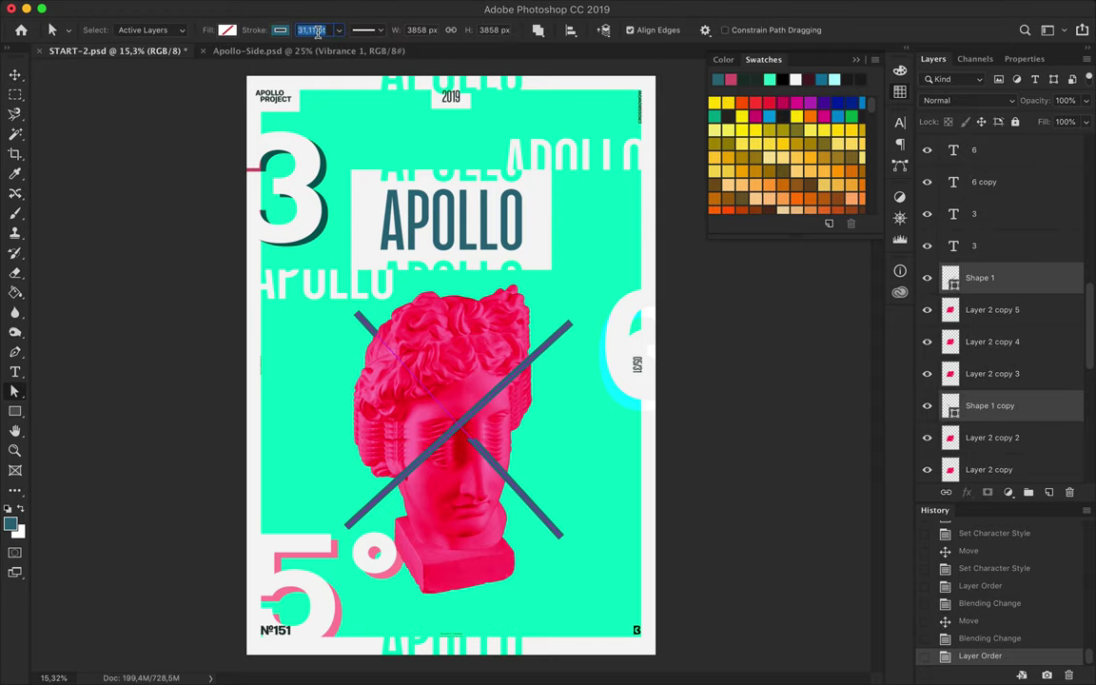
pyautogui.write('72')
pyautogui.press('Return')
pyautogui.press('v')
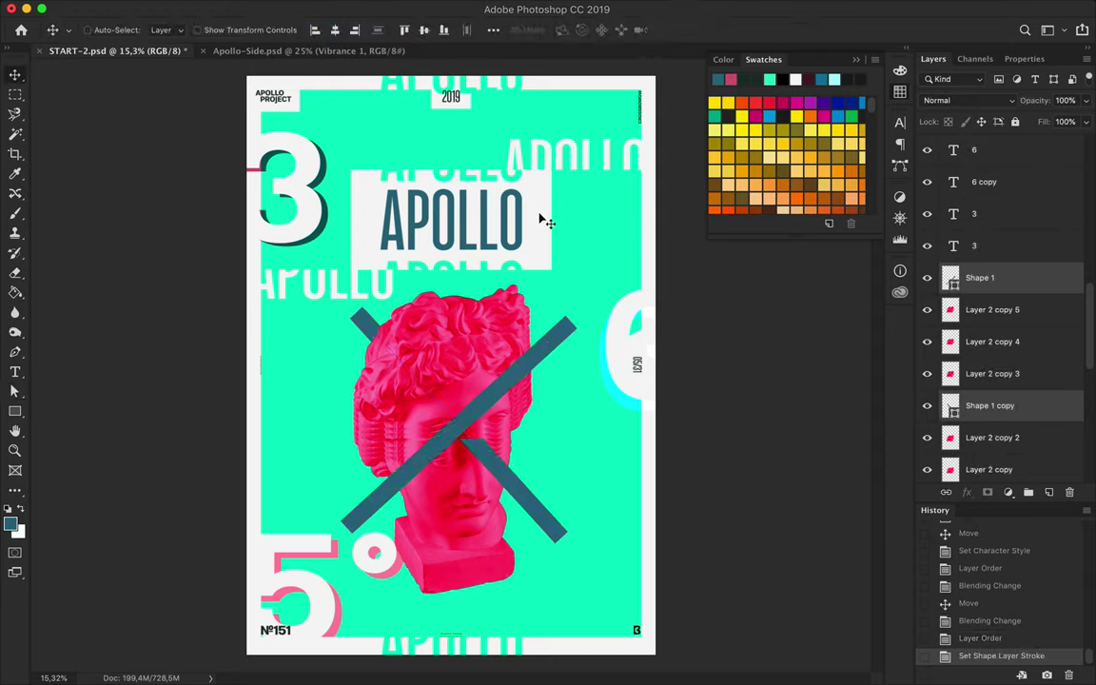
# - Colour the X line strokes mint
pyautogui.rightClick(666, 234)
pyautogui.press('a')
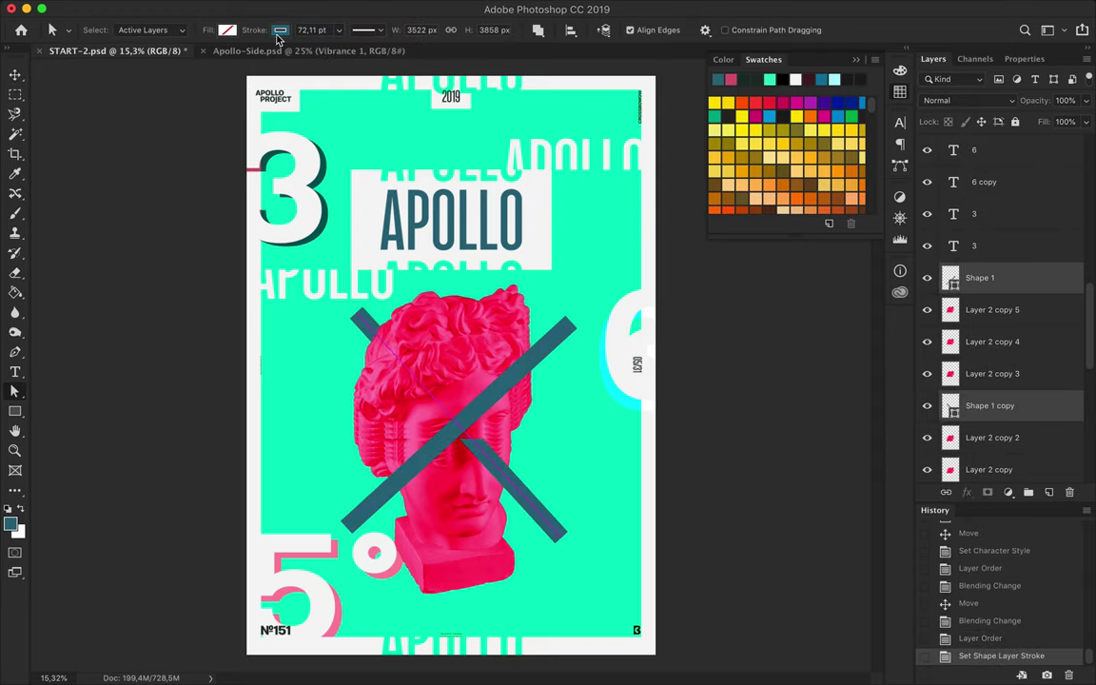
pyautogui.click(280, 29)
pyautogui.click(243, 110)
pyautogui.press('v')
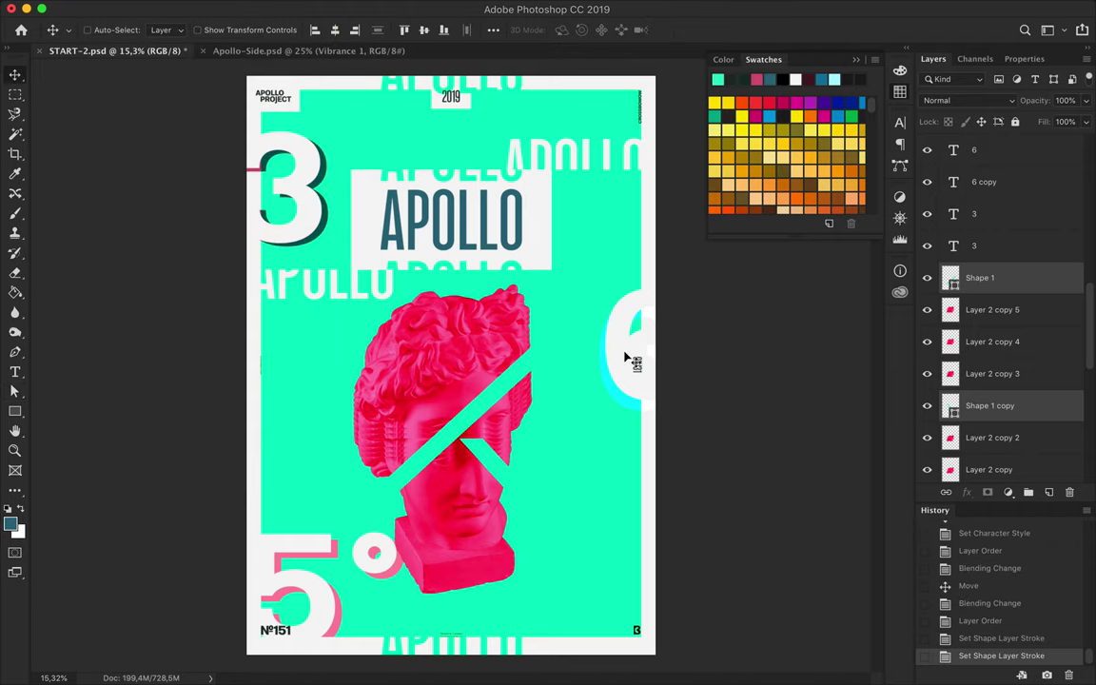
# - Select the APOLLO heading and bring up its text colour
pyautogui.keyDown('super'); pyautogui.click(373, 164); pyautogui.keyUp('super')
pyautogui.press('a')
pyautogui.press('t')
pyautogui.click(557, 29)
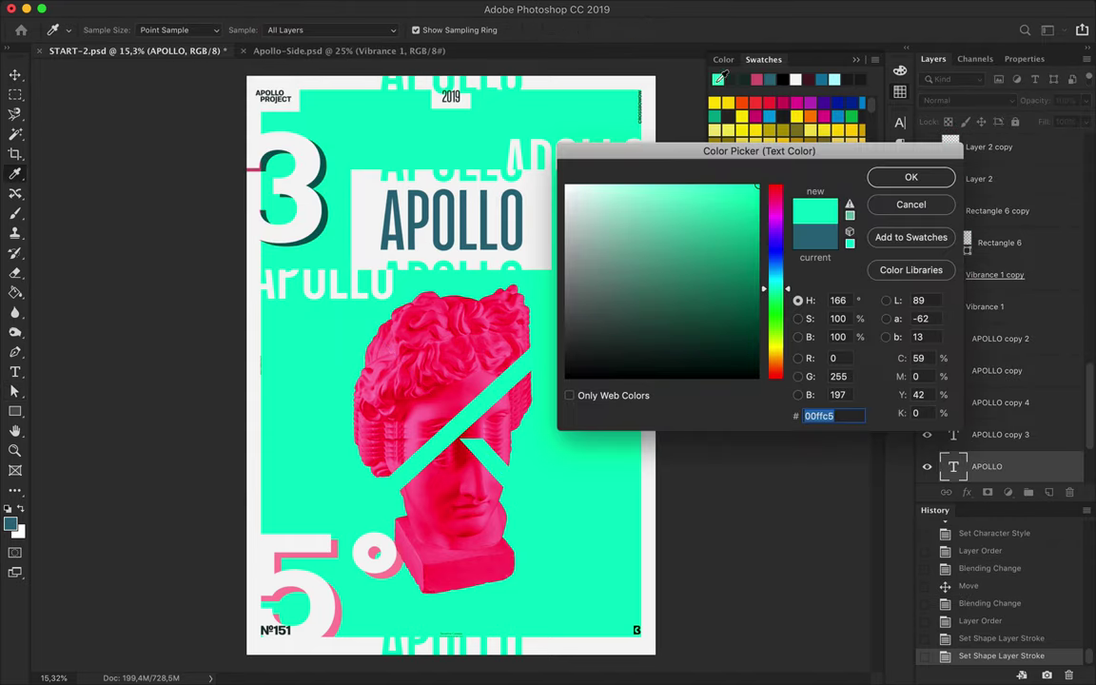
# - Confirm the mint APOLLO heading colour and change the 3 numeral's blend mode
pyautogui.click(718, 80)
pyautogui.press('Return')
pyautogui.press('v')
pyautogui.keyDown('super'); pyautogui.click(374, 582); pyautogui.keyUp('super')
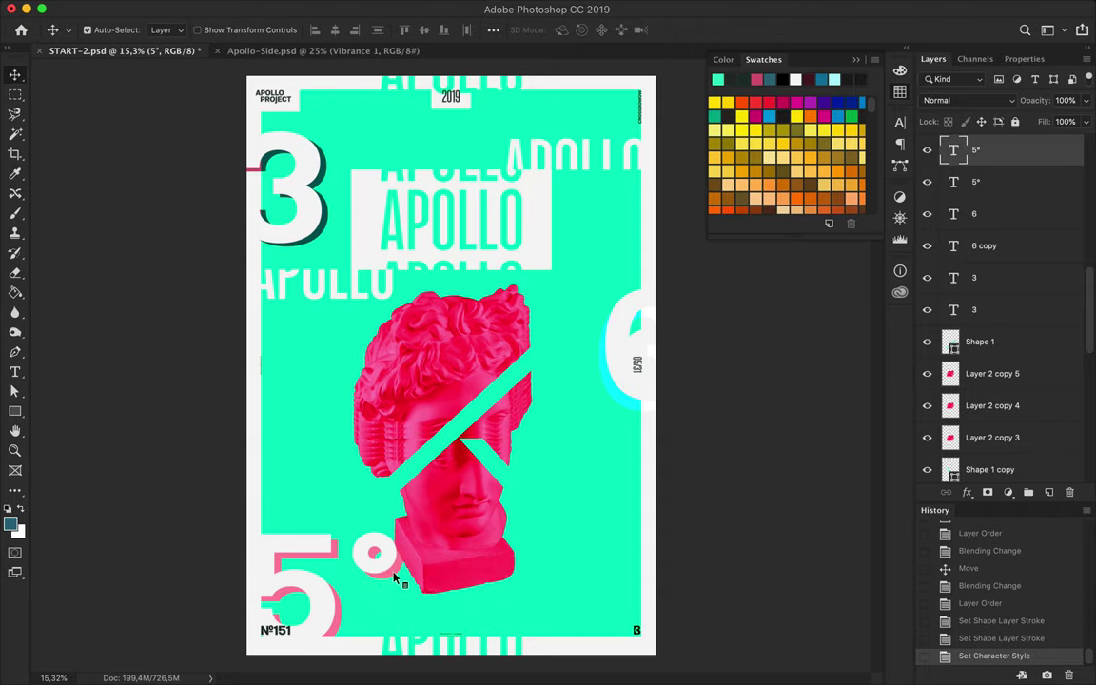
pyautogui.keyDown('super'); pyautogui.click(374, 232); pyautogui.keyUp('super')
pyautogui.click(955, 100)
pyautogui.click(956, 57)
# - Set the 6 copy text layer to Hue blend mode with pink text colour
pyautogui.keyDown('super'); pyautogui.click(628, 352); pyautogui.keyUp('super')
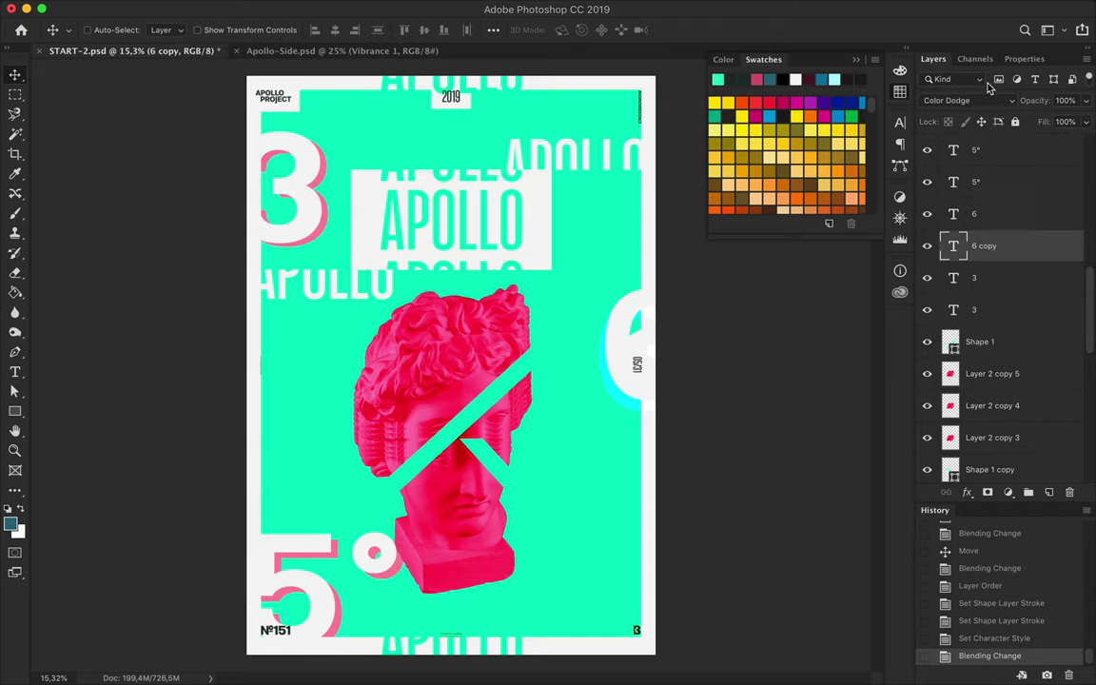
pyautogui.click(965, 100)
pyautogui.click(927, 285)
pyautogui.click(757, 81)
pyautogui.press('Return')
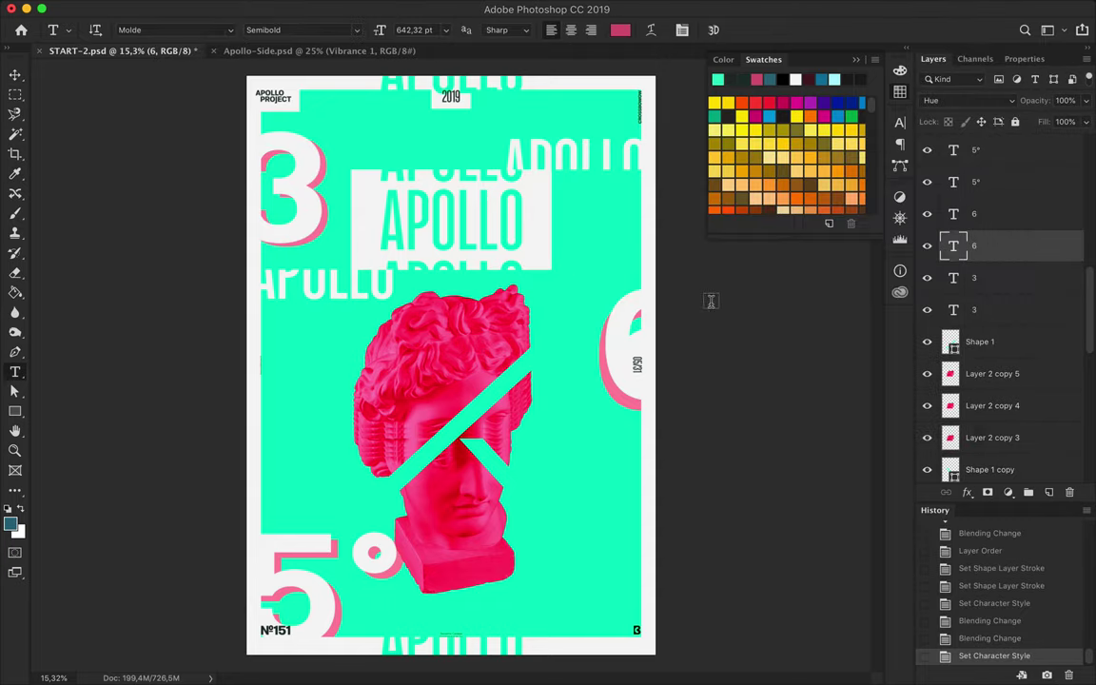
# - Marquee, copy and paste a thin bust strip from Layer 2 copy 5, then delete it
pyautogui.press('m')
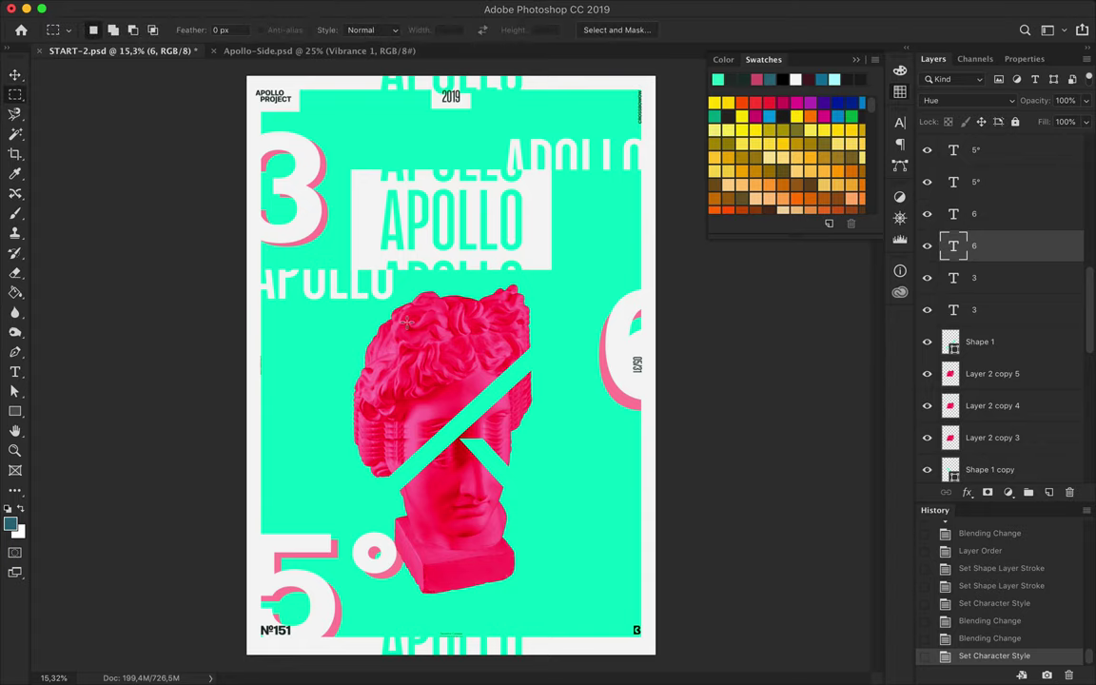
pyautogui.moveTo(398, 457); pyautogui.dragTo(399, 459)
pyautogui.press('super+c')
pyautogui.press('Return')
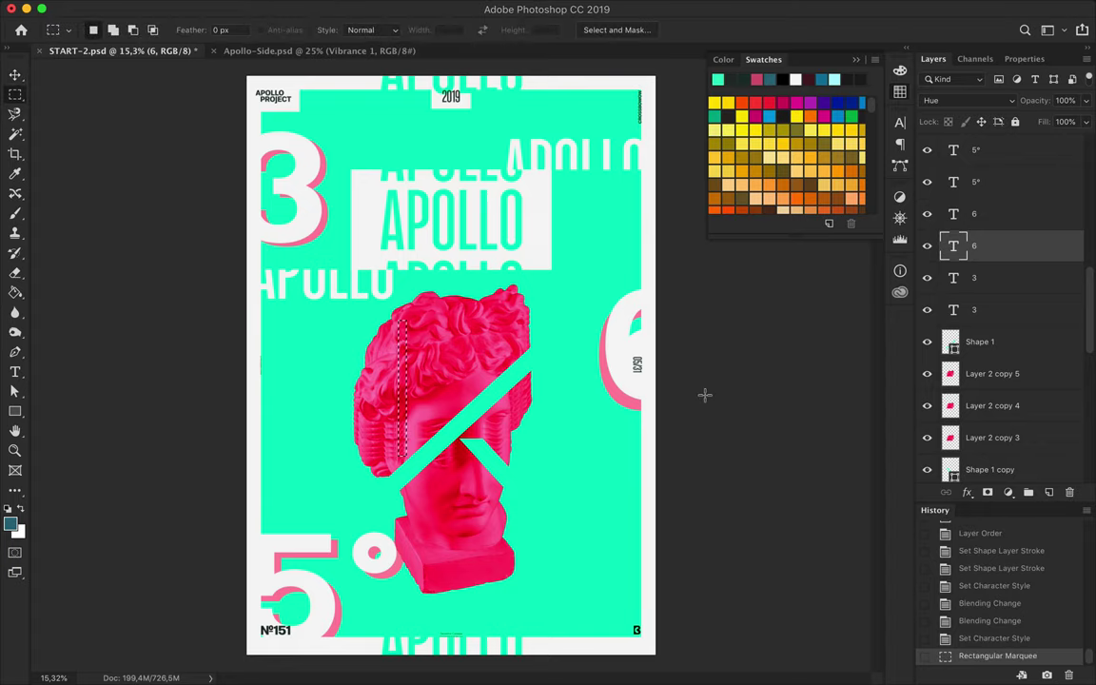
pyautogui.press('v')
pyautogui.moveTo(440, 390)
pyautogui.mouseDown()
pyautogui.moveTo(352, 348)
pyautogui.moveTo(363, 213)
pyautogui.mouseUp()
pyautogui.click(992, 373)
pyautogui.press('super+c')
pyautogui.press('super+v')
pyautogui.press('Delete')
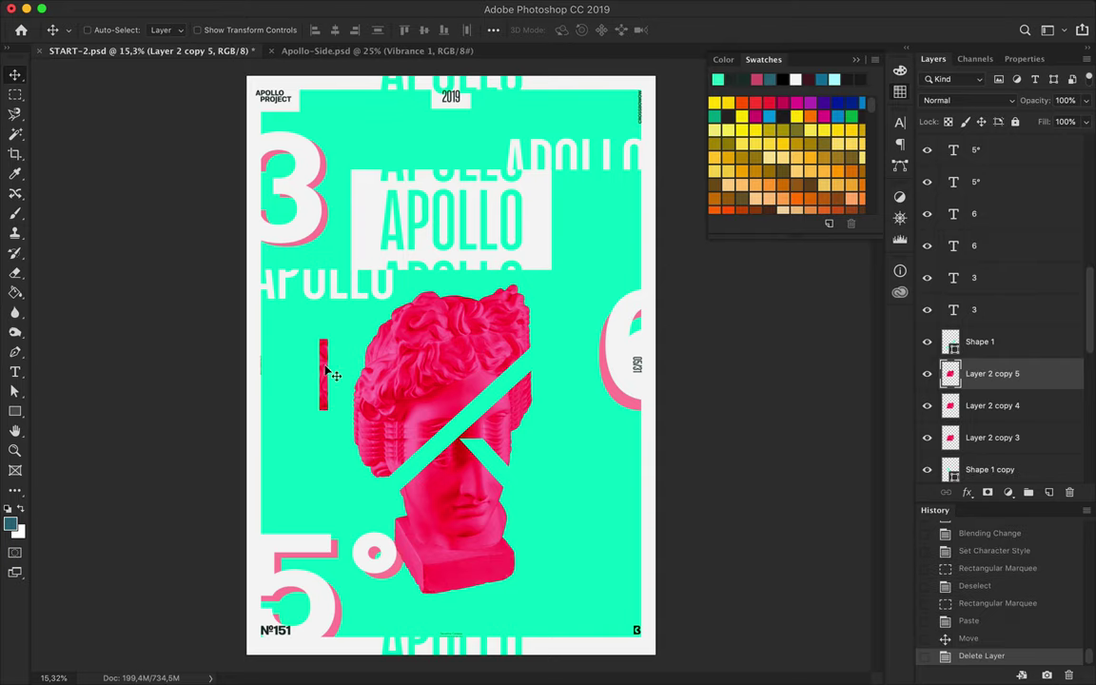
# - Delete the duplicate 6, duplicate 3 and pink 5° copy layers
pyautogui.keyDown('super'); pyautogui.click(342, 232); pyautogui.keyUp('super')
pyautogui.press('Delete')
pyautogui.click(966, 245)
pyautogui.press('Delete')
pyautogui.click(982, 187)
pyautogui.press('Delete')
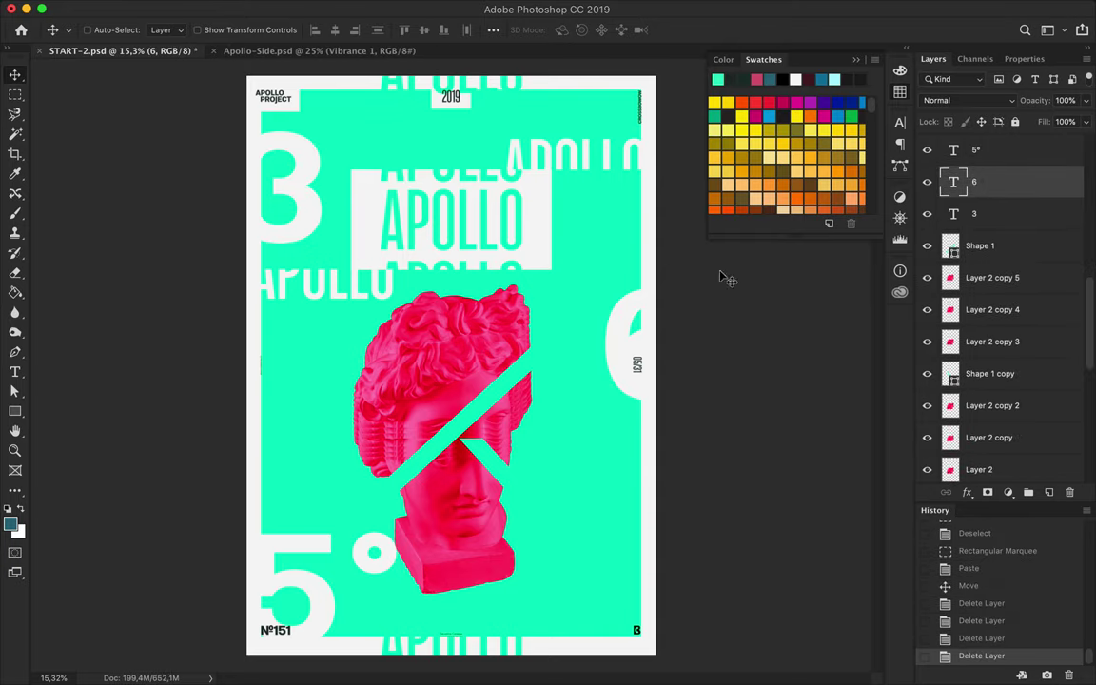
# - Select the left APOLLO word layer and start a free transform on it
pyautogui.keyDown('super'); pyautogui.click(359, 286); pyautogui.keyUp('super')
pyautogui.press('super+t')
pyautogui.rightClick(337, 289)
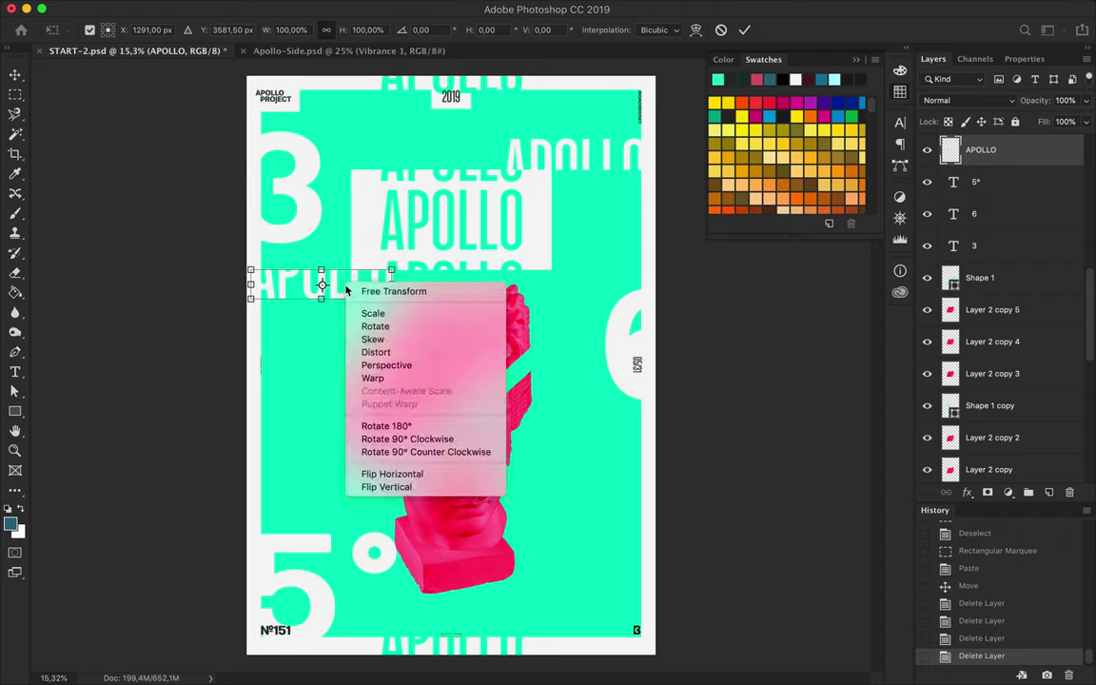
# - Try a warp on the left APOLLO word, then undo it to keep it straight
pyautogui.click(356, 374)
pyautogui.moveTo(298, 298); pyautogui.dragTo(291, 406)
pyautogui.moveTo(346, 302); pyautogui.dragTo(352, 282)
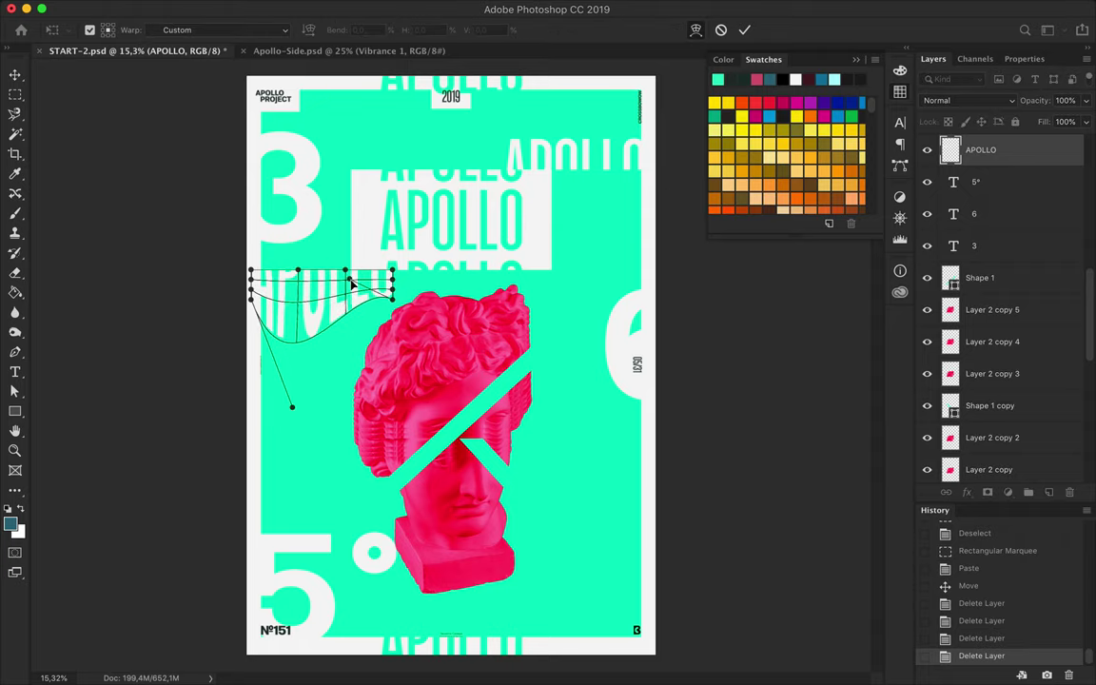
pyautogui.press('Return')
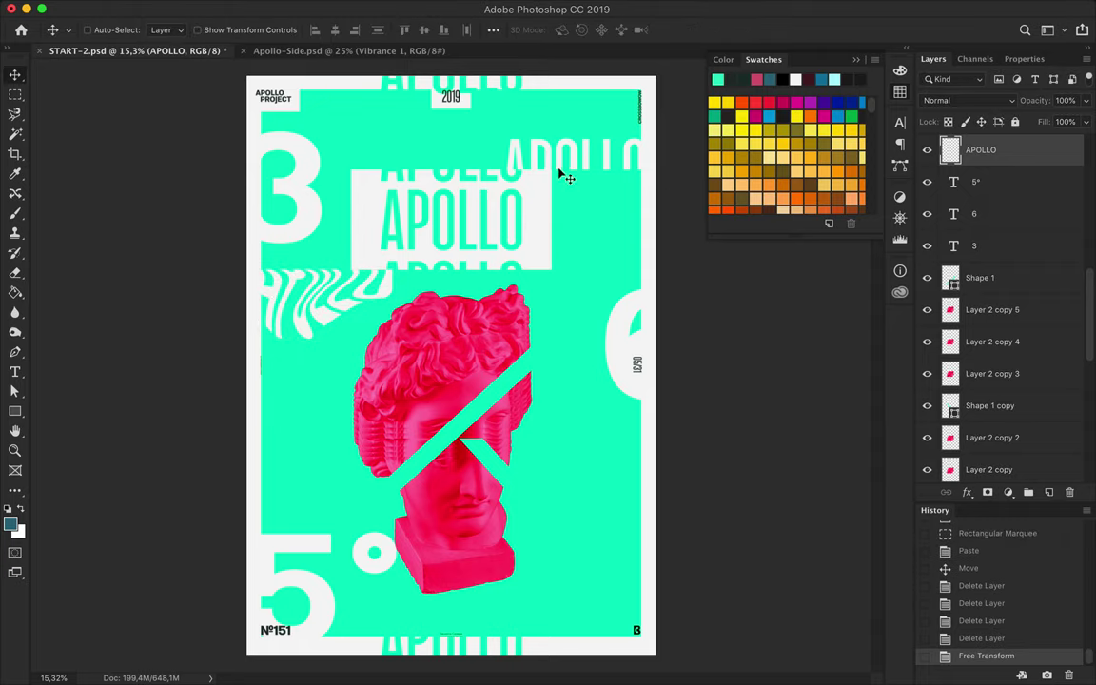
pyautogui.press('super+z')
# - Move the large 3 up and right, then select the bust layers down to Vibrance 1 copy
pyautogui.moveTo(310, 197); pyautogui.dragTo(360, 182)
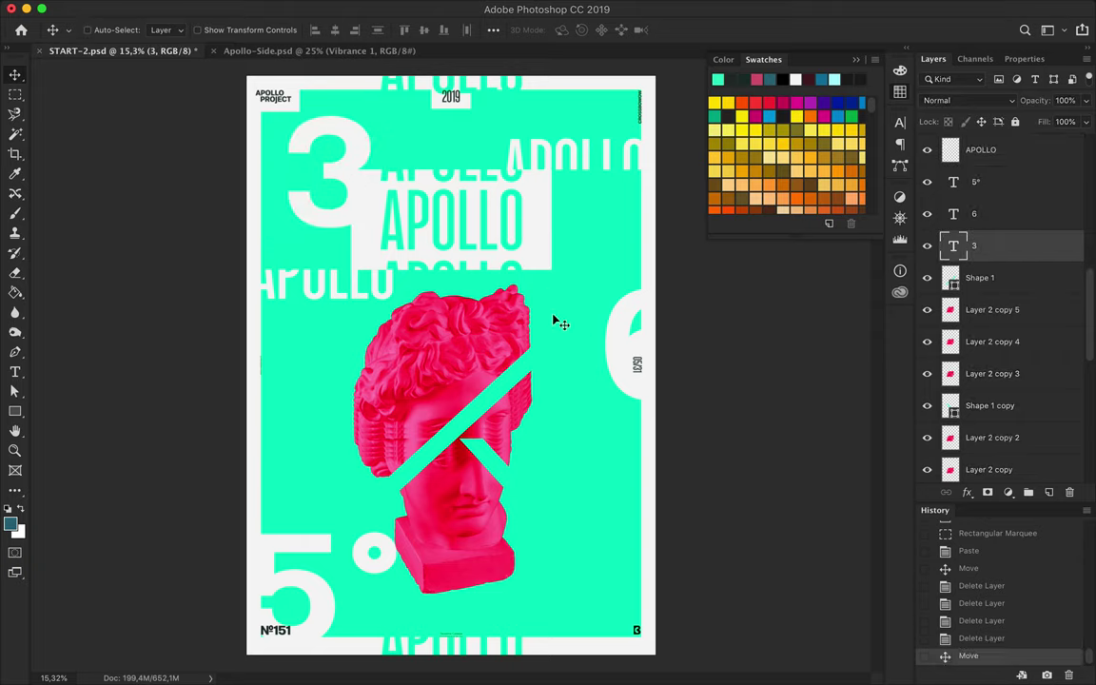
pyautogui.click(962, 311)
pyautogui.scroll(-3, 990, 313)
pyautogui.keyDown('shift'); pyautogui.click(973, 453); pyautogui.keyUp('shift')
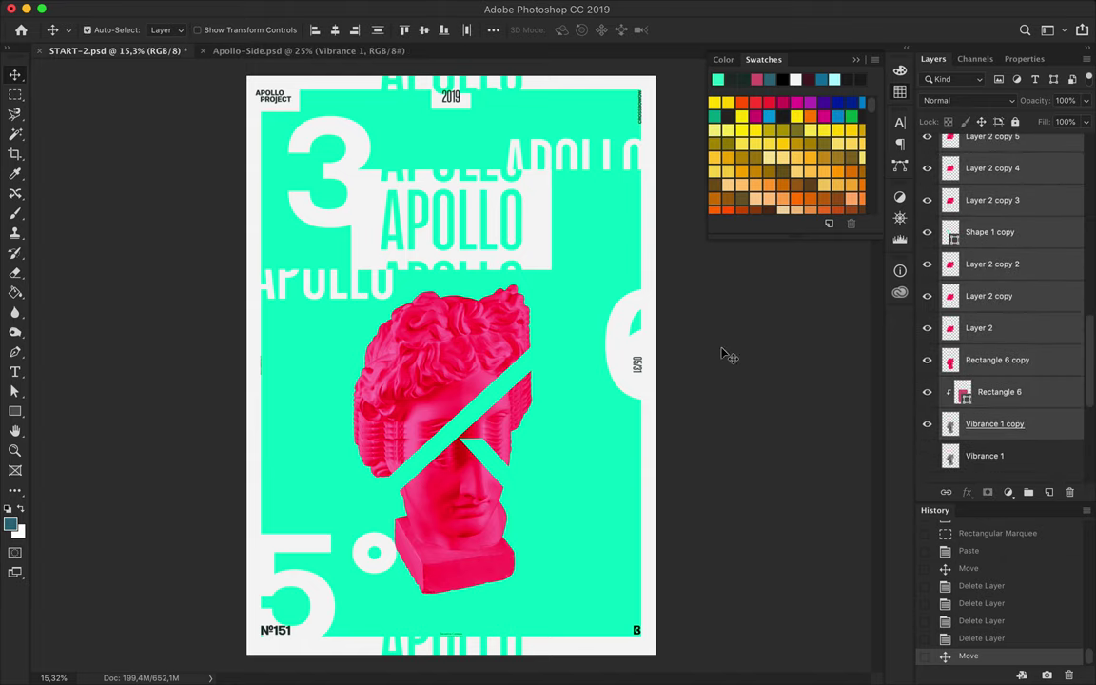
# - Scale the bust layers up to about 117.71% and reposition the Shape 1 stripe
pyautogui.press('super+t')
pyautogui.moveTo(454, 306); pyautogui.dragTo(453, 246)
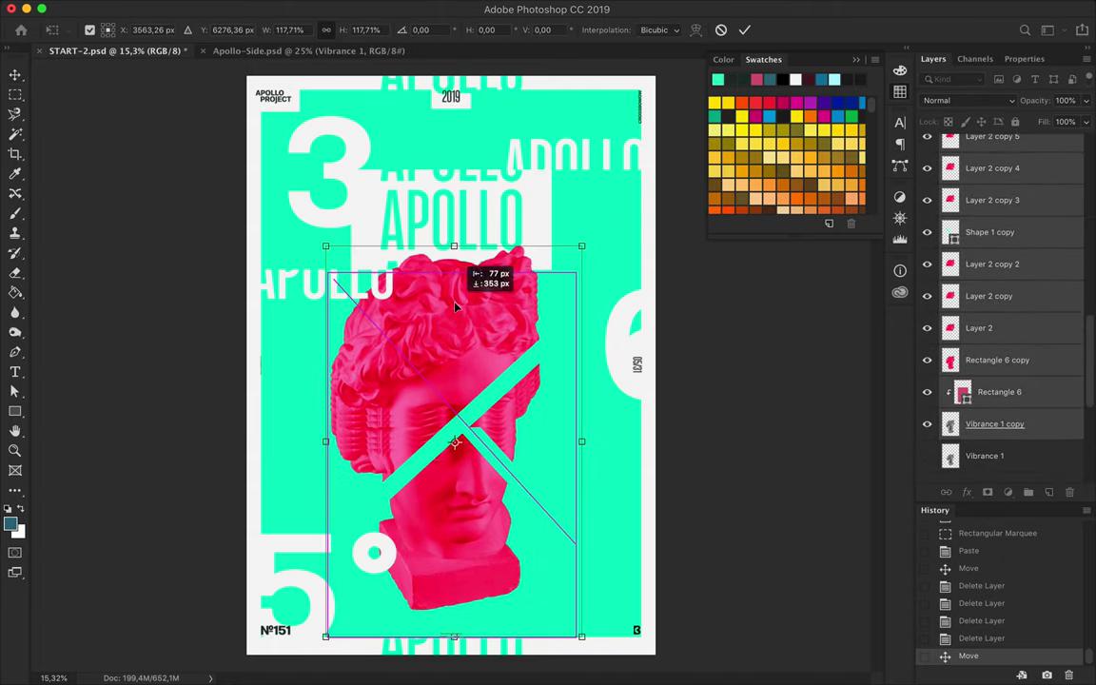
pyautogui.press('Return')
pyautogui.moveTo(431, 447); pyautogui.dragTo(433, 432)
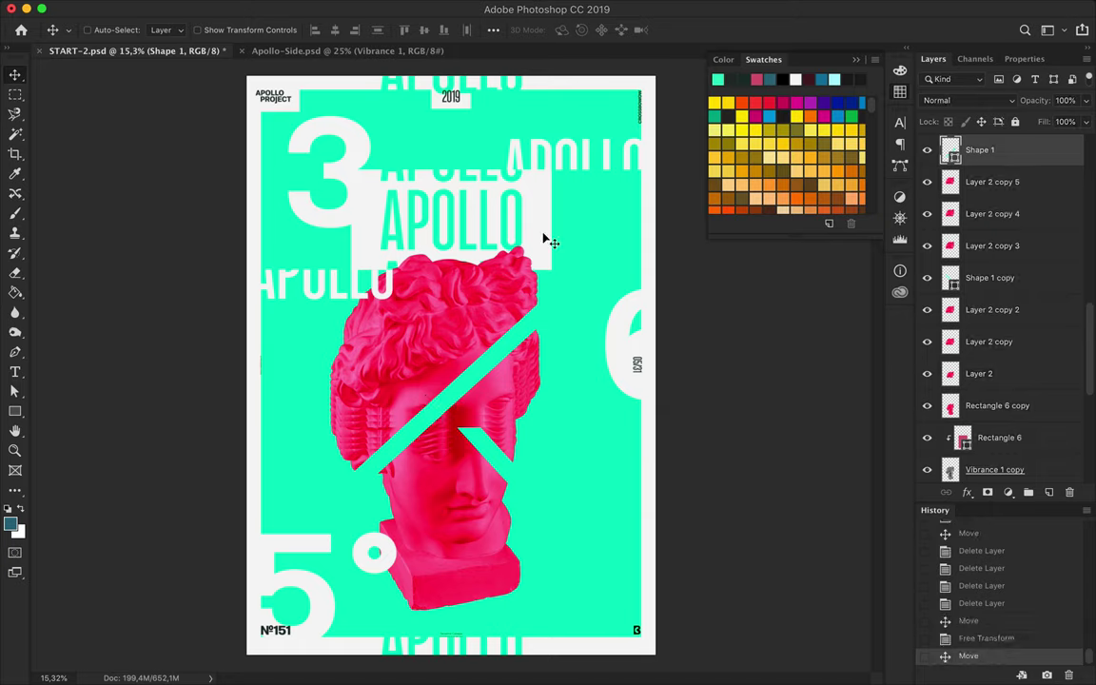
# - Group the bust layers as Apollo and the lettering layers as Type
pyautogui.click(942, 311)
pyautogui.scroll(-3, 990, 342)
pyautogui.keyDown('shift'); pyautogui.click(998, 380); pyautogui.keyUp('shift')
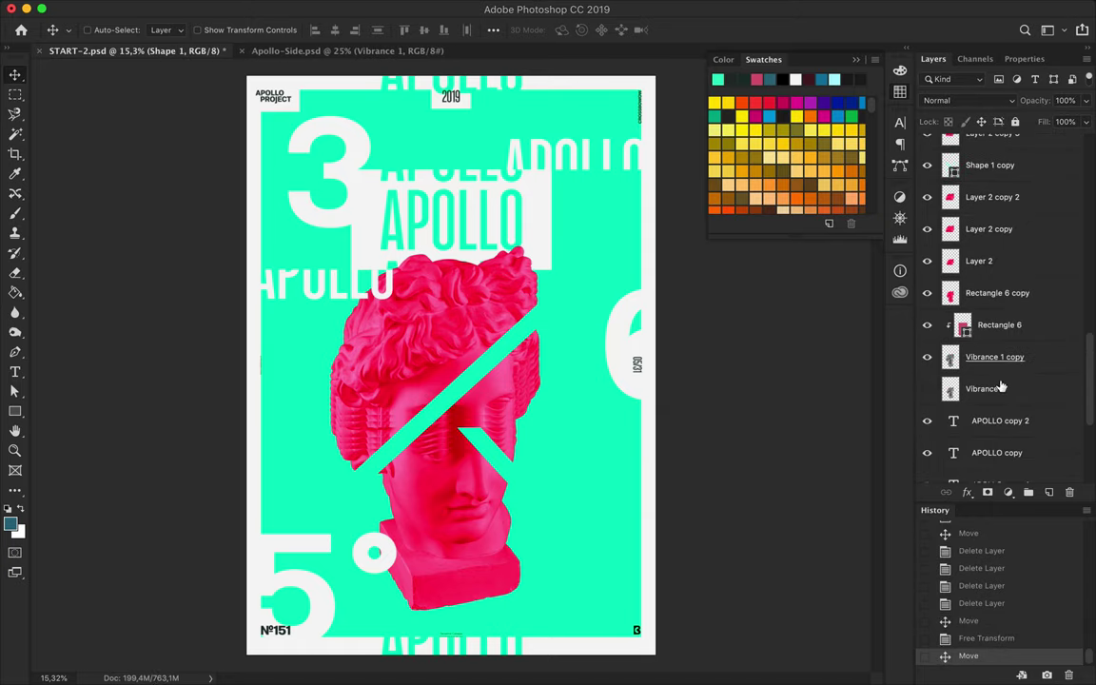
pyautogui.click(1028, 492)
pyautogui.write('o')
pyautogui.press('Return')
pyautogui.keyDown('shift'); pyautogui.click(987, 337); pyautogui.keyUp('shift')
pyautogui.click(1028, 491)
pyautogui.doubleClick(977, 344)
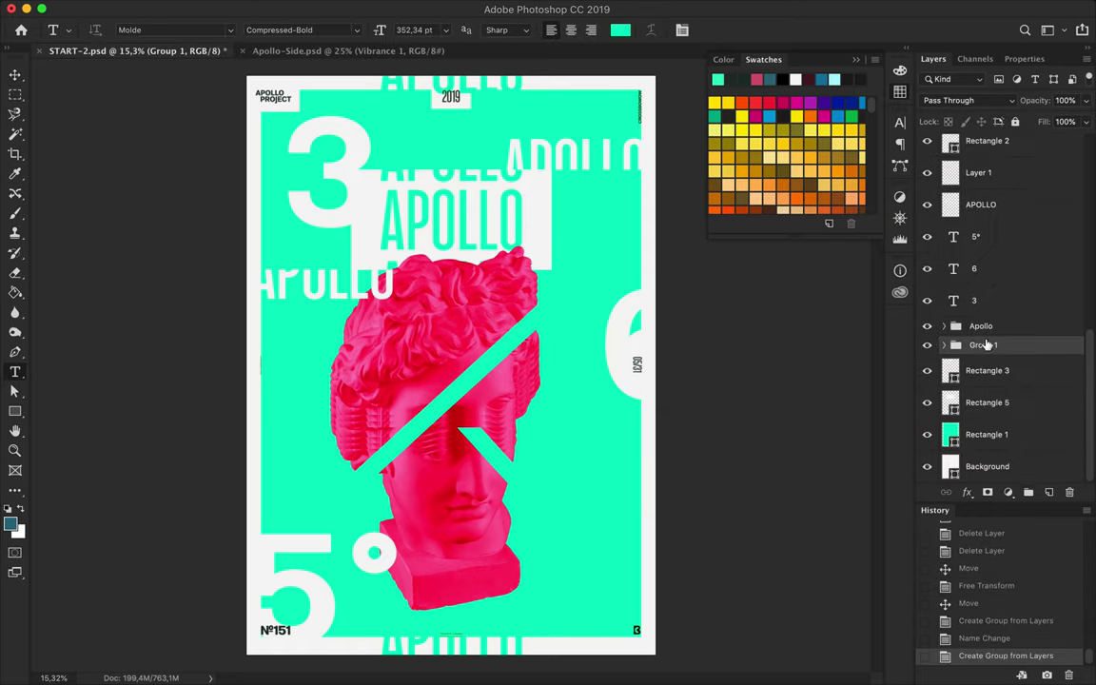
pyautogui.write('Type')
# - Shift the Apollo bust group lower and place the large 3 at the top-left corner
pyautogui.moveTo(524, 331); pyautogui.dragTo(452, 333)
pyautogui.hotkey('ctrl', 'z')
pyautogui.click(980, 326)
pyautogui.moveTo(413, 377); pyautogui.dragTo(419, 359)
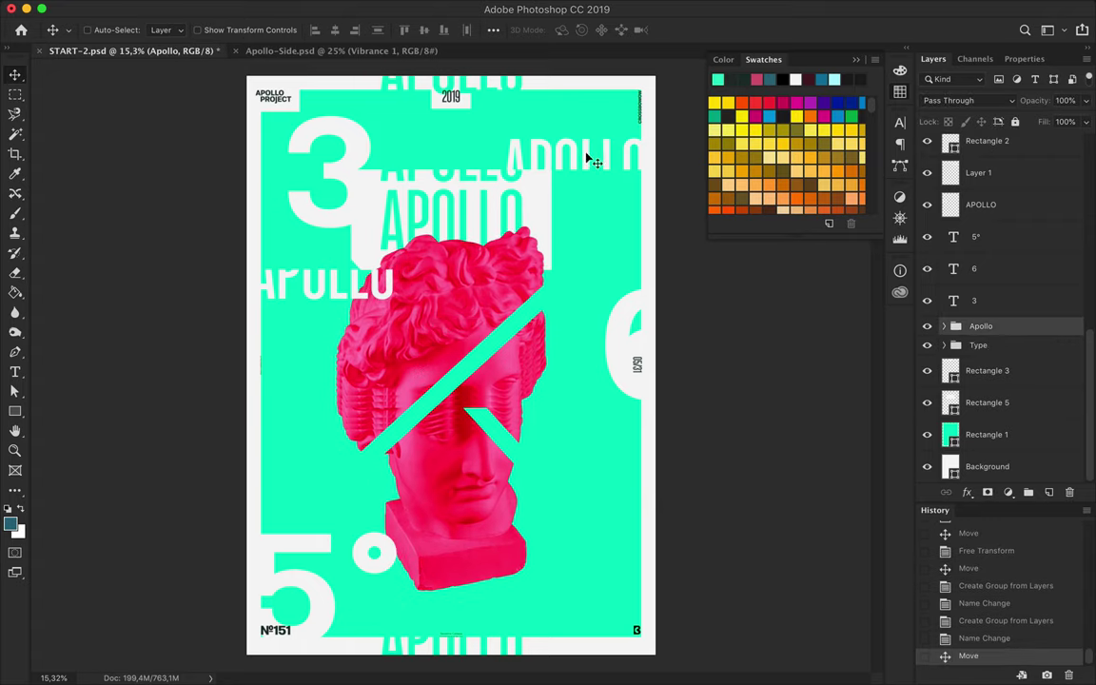
pyautogui.moveTo(364, 161); pyautogui.dragTo(350, 215)
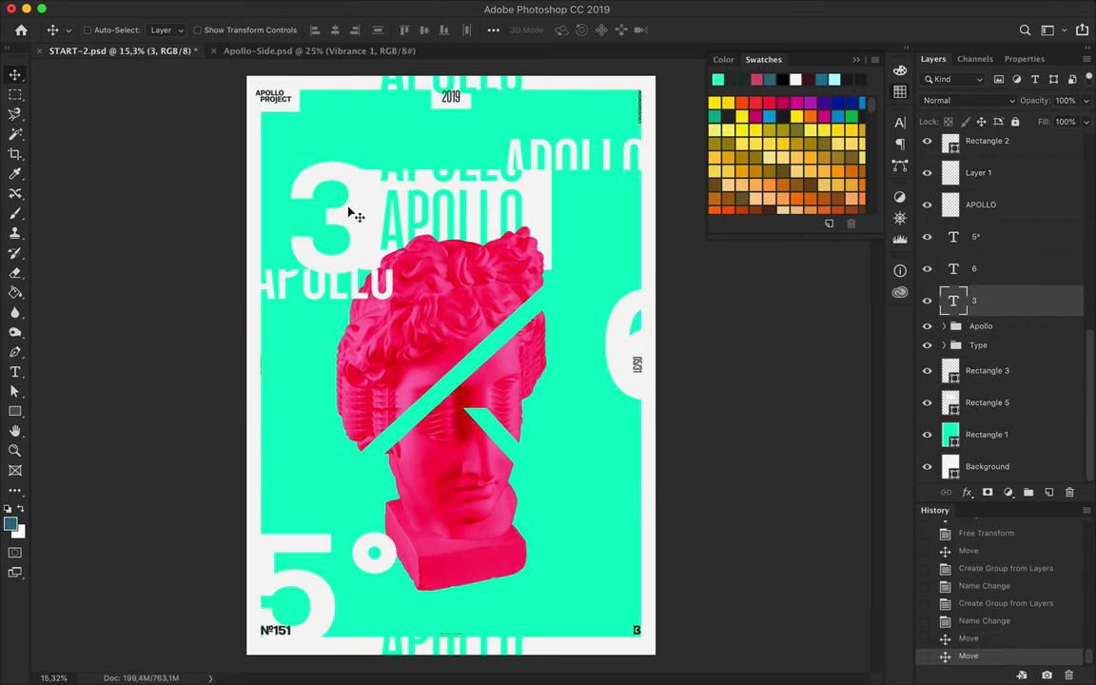
pyautogui.moveTo(377, 188); pyautogui.dragTo(300, 120)
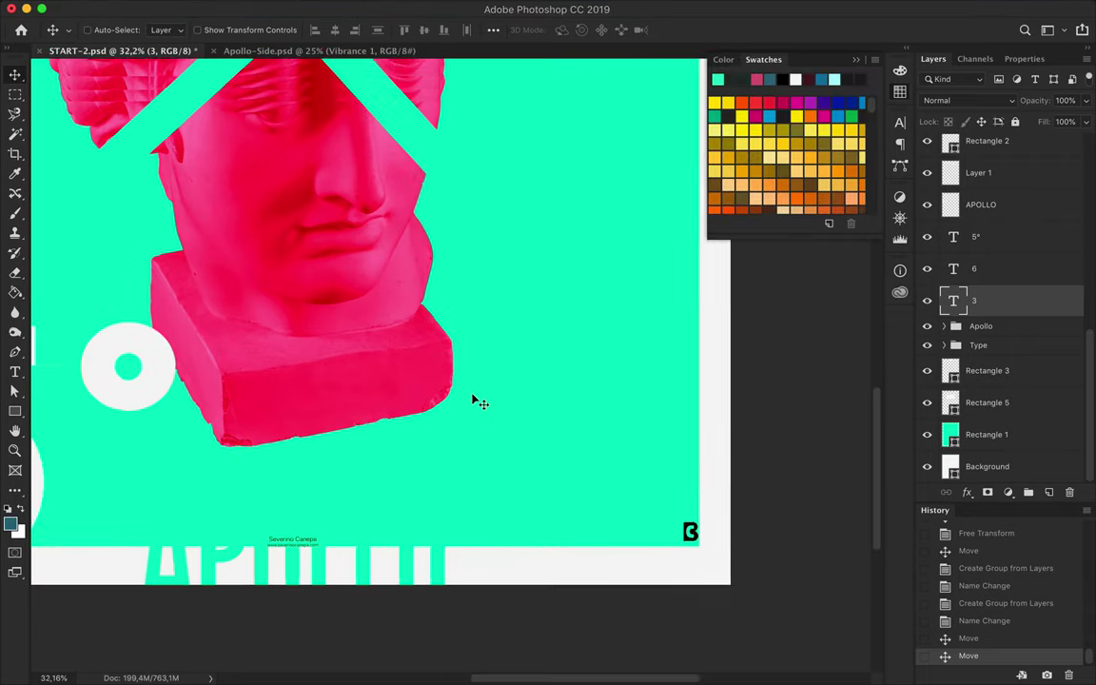
# - Start a #151 text label near the statue base in Semibold style
pyautogui.press('t')
pyautogui.click(474, 399)
pyautogui.write('#151')
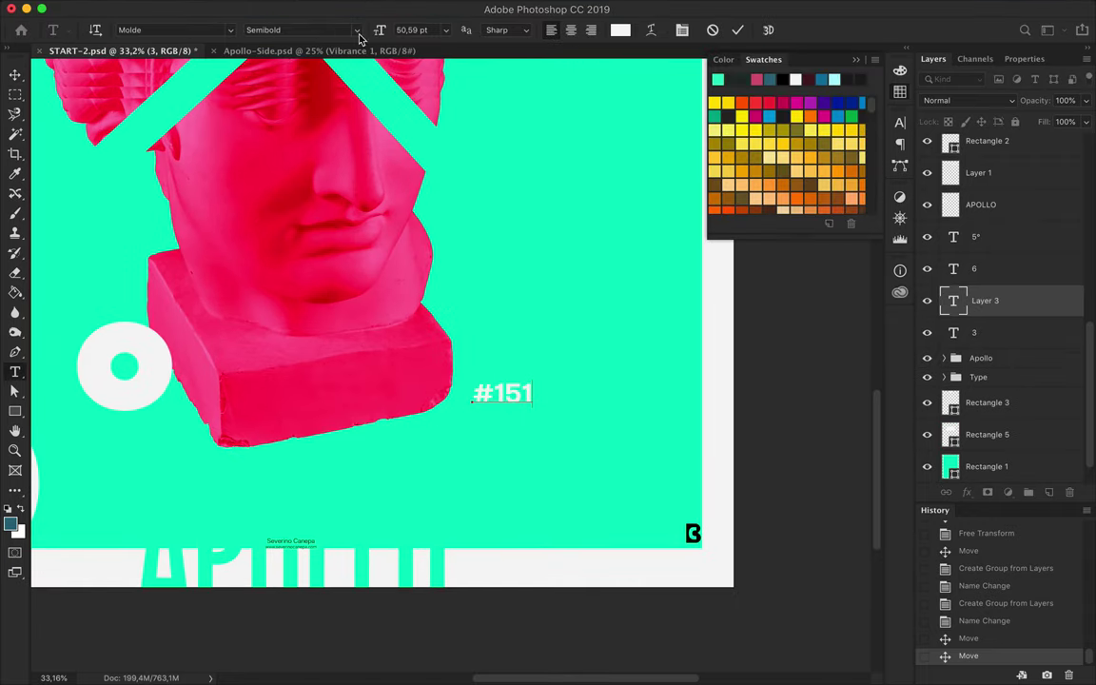
pyautogui.click(359, 37)
pyautogui.scroll(2, 309, 87)
pyautogui.click(309, 87)
# - Colour the #151 label with pink sampled from the statue and commit it
pyautogui.click(619, 30)
pyautogui.click(284, 166)
pyautogui.click(249, 182)
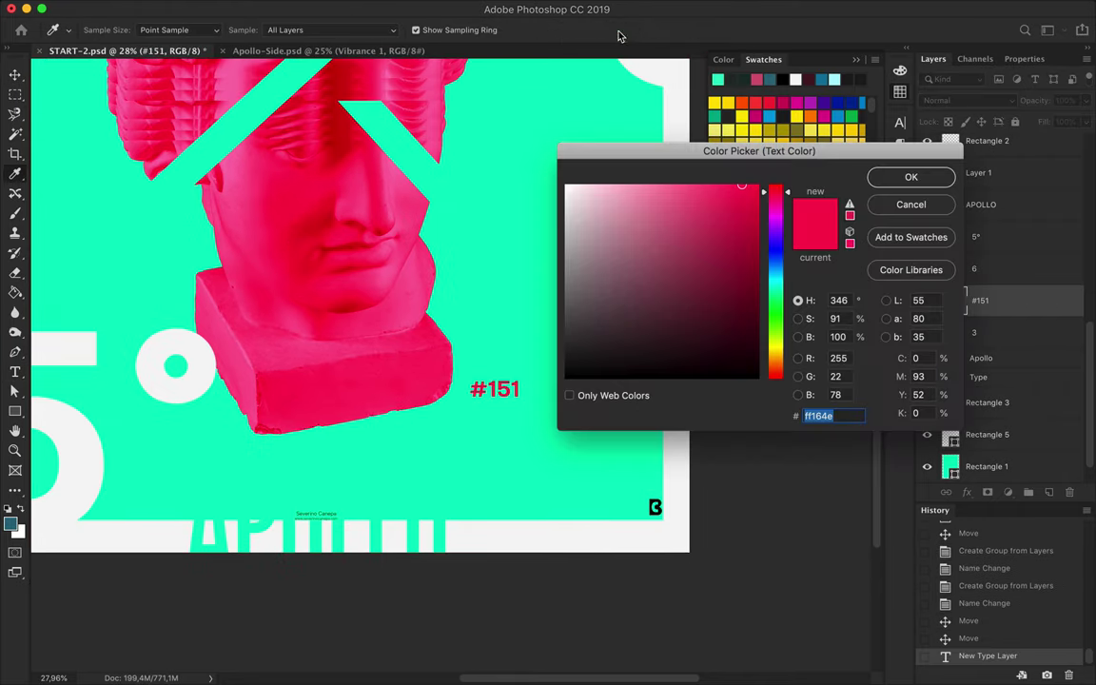
pyautogui.press('Return')
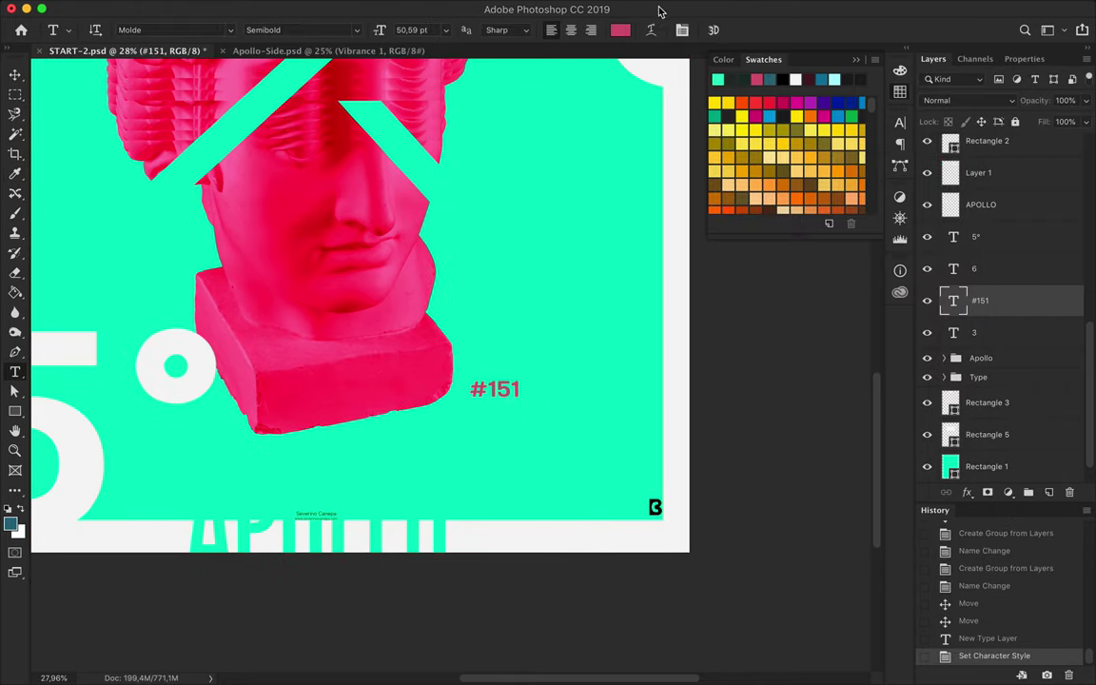
pyautogui.click(621, 30)
pyautogui.click(898, 183)
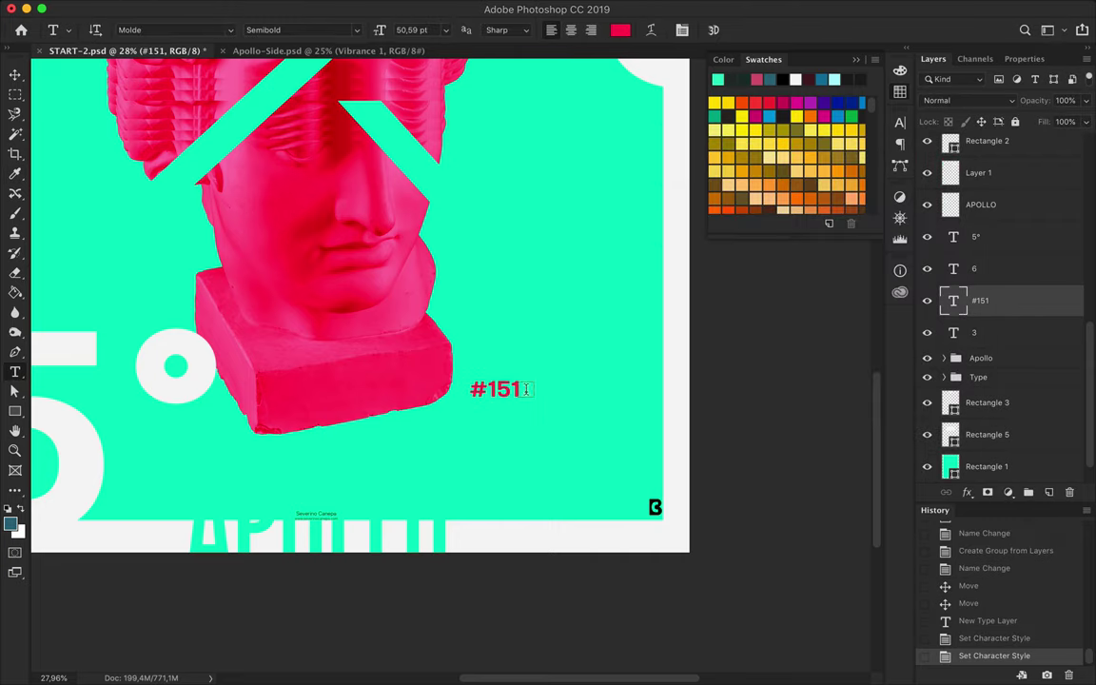
pyautogui.hotkey('ctrl', 'Return')
pyautogui.scroll(3, 446, 365)
pyautogui.scroll(-1, 447, 365)
pyautogui.scroll(-3, 430, 29)
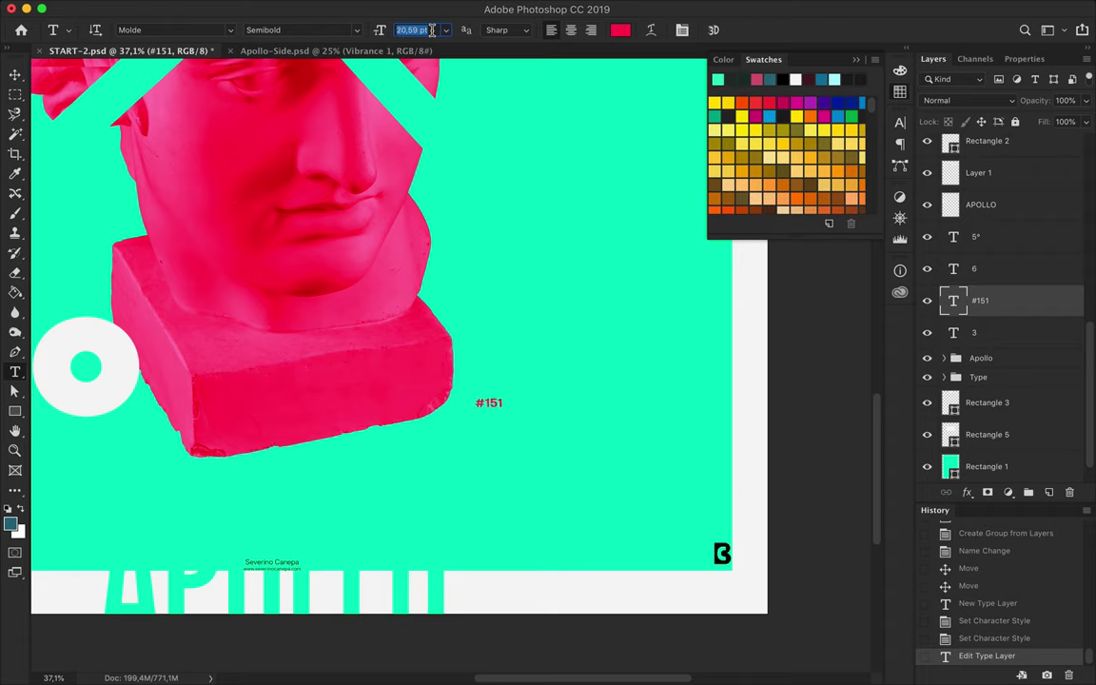
# - Copy the #151 label up beside APOLLO as the DAILY POSTER caption and adjust its line spacing
pyautogui.press('v')
pyautogui.moveTo(486, 416); pyautogui.dragTo(282, 377)
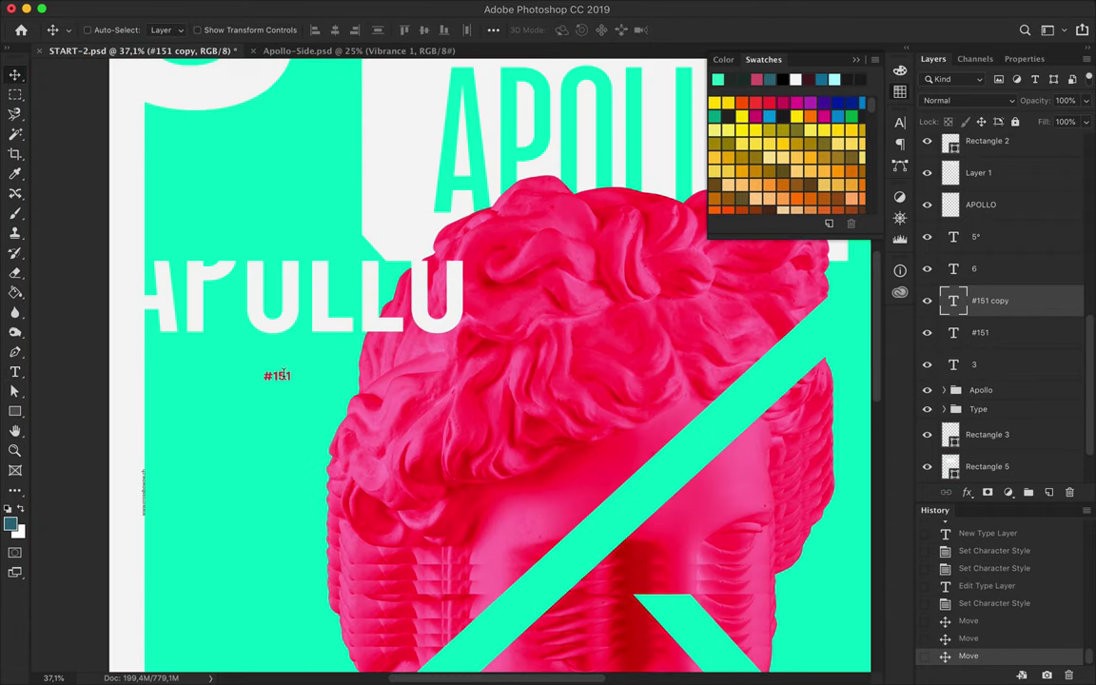
pyautogui.doubleClick(282, 376)
pyautogui.write('DAILY')
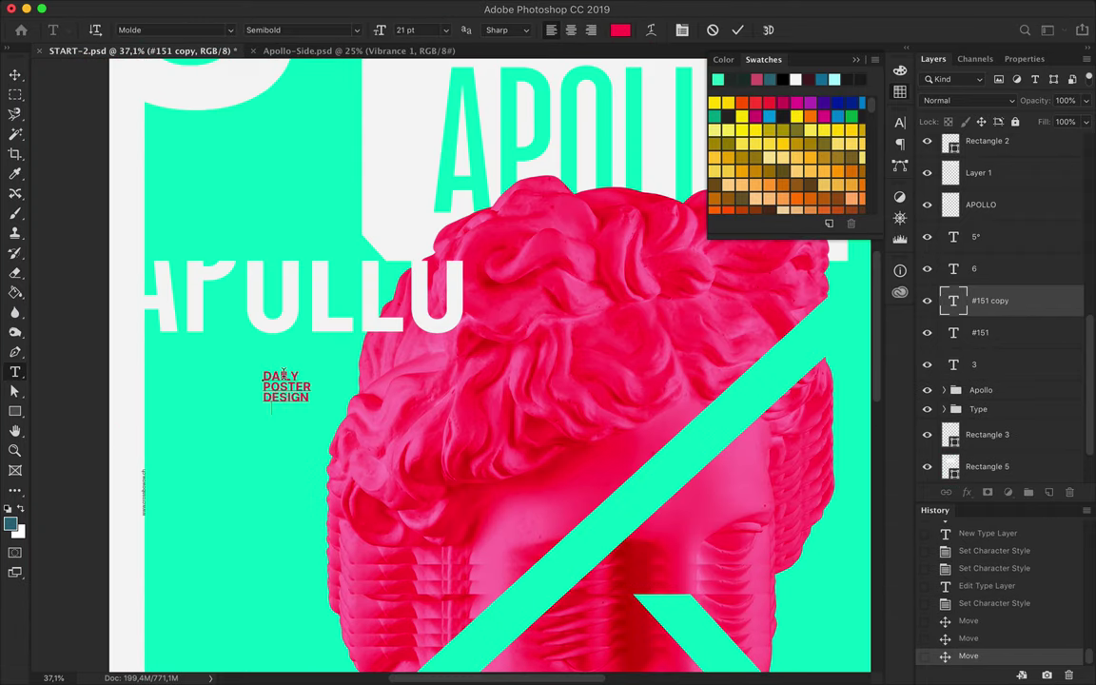
pyautogui.write('65°')
pyautogui.hotkey('ctrl', 'Return')
pyautogui.press('v')
pyautogui.click(900, 122)
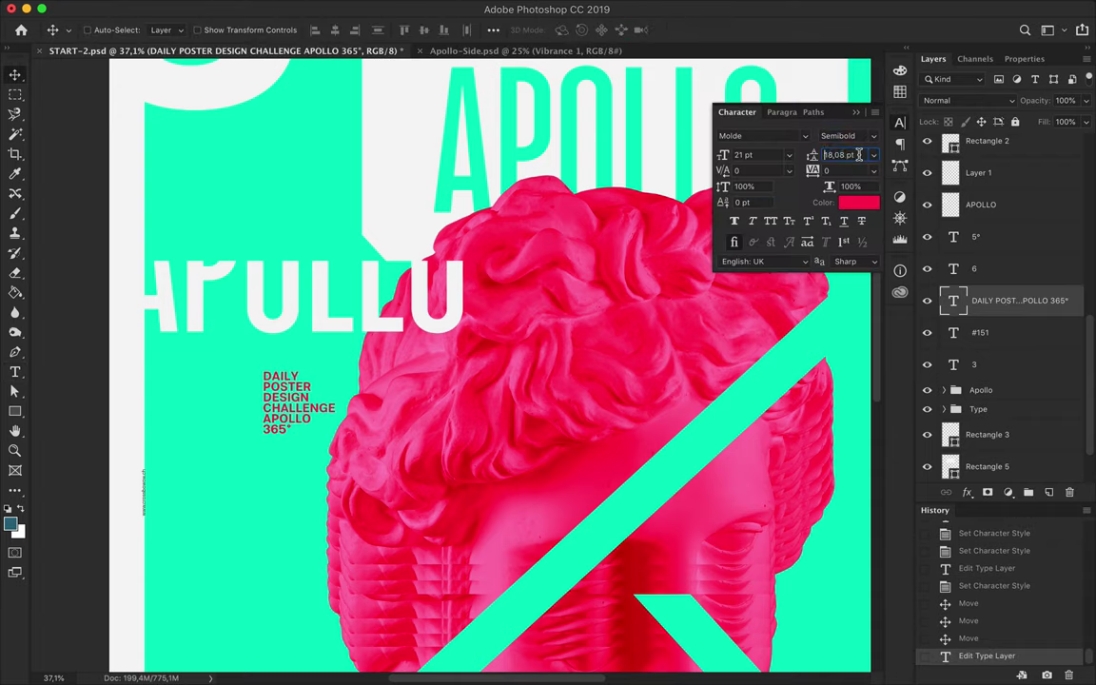
# - Duplicate the DAILY POSTER caption upward and retype the copy as FRENCH KINGS
pyautogui.hotkey('ctrl', '-')
pyautogui.hotkey('ctrl', '-')
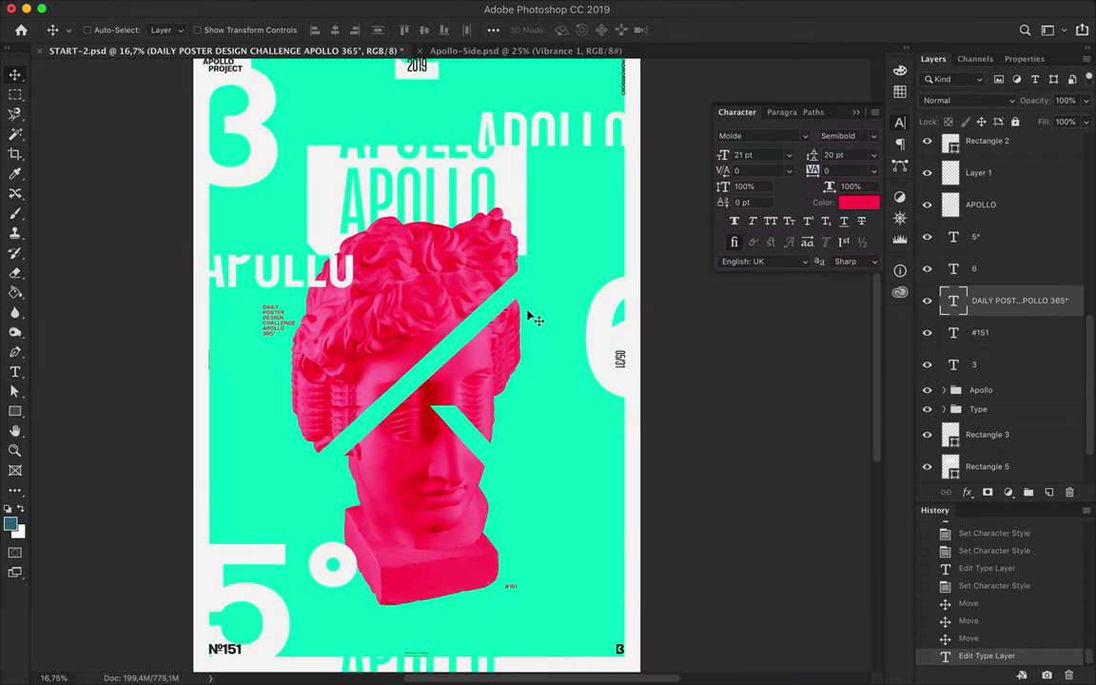
pyautogui.scroll(1, 530, 317)
pyautogui.scroll(3, 529, 316)
pyautogui.scroll(-2, 530, 317)
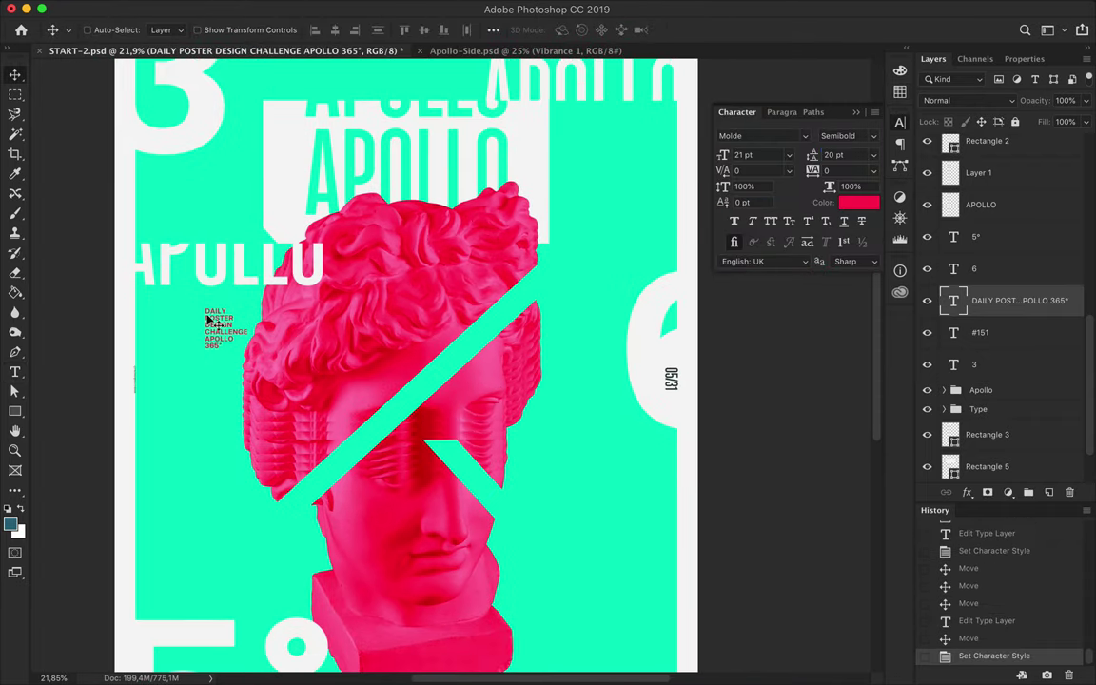
pyautogui.moveTo(237, 187); pyautogui.dragTo(215, 57)
pyautogui.scroll(-2, 236, 255)
pyautogui.press('t')
pyautogui.click(261, 269)
pyautogui.write('FRENCH KING')
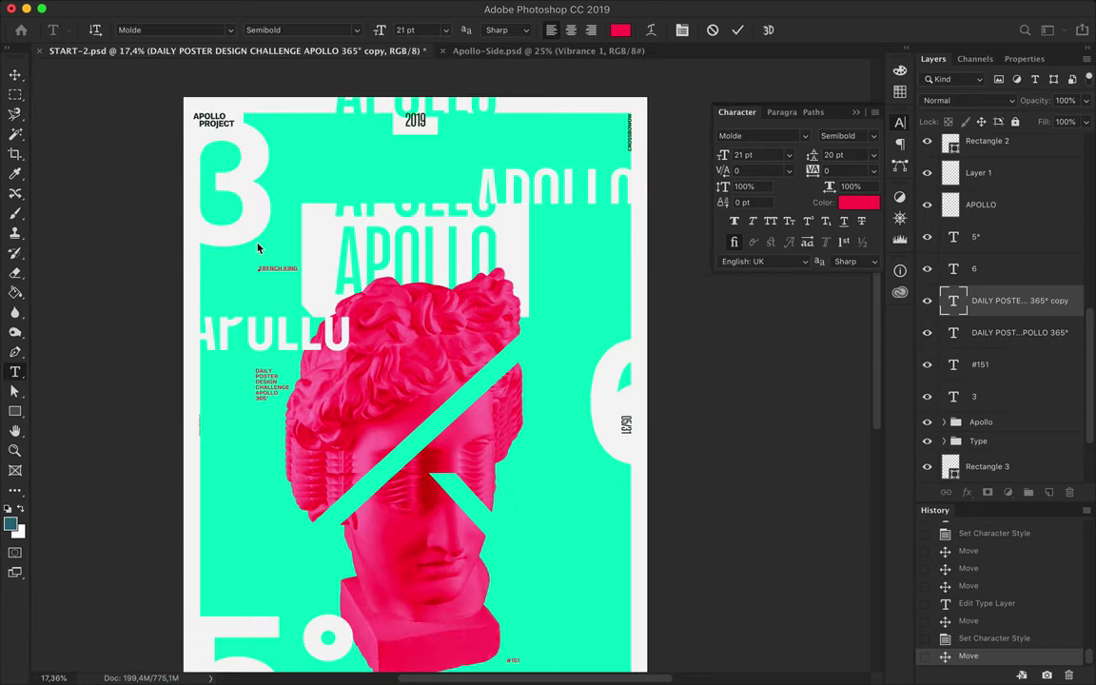
pyautogui.write('S')
pyautogui.hotkey('ctrl', 'Return')
pyautogui.hotkey('ctrl', 't')
# - Scale FRENCH KINGS up to large type and nudge it into place
pyautogui.moveTo(300, 272); pyautogui.dragTo(571, 244)
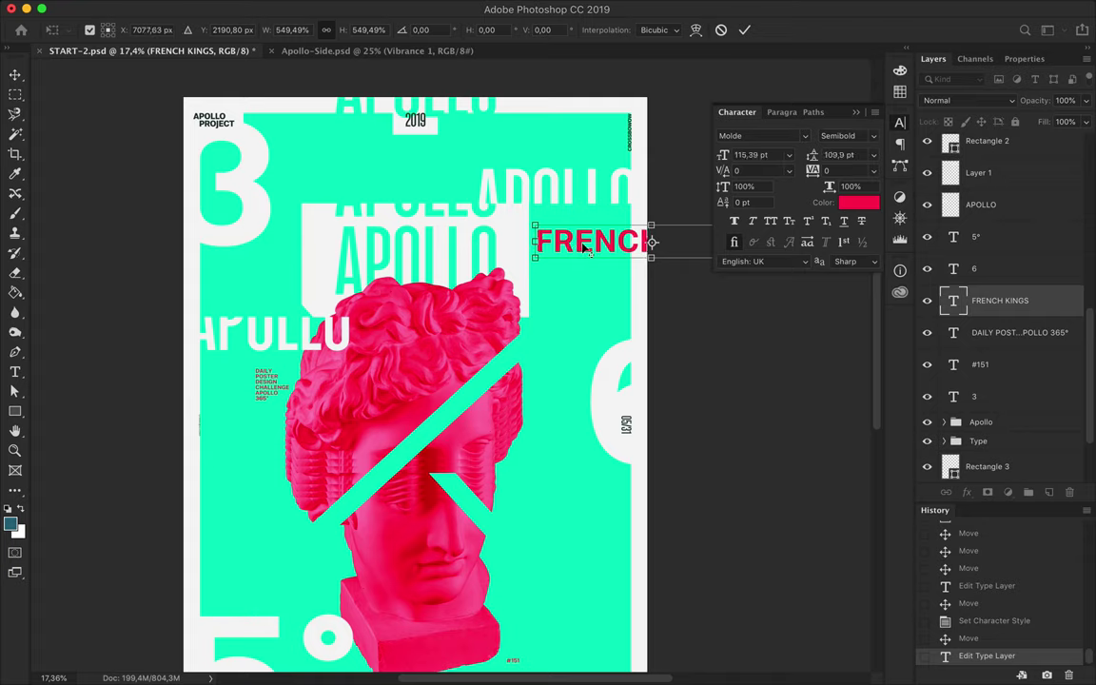
pyautogui.scroll(-2, 585, 245)
pyautogui.moveTo(653, 185); pyautogui.dragTo(189, 499)
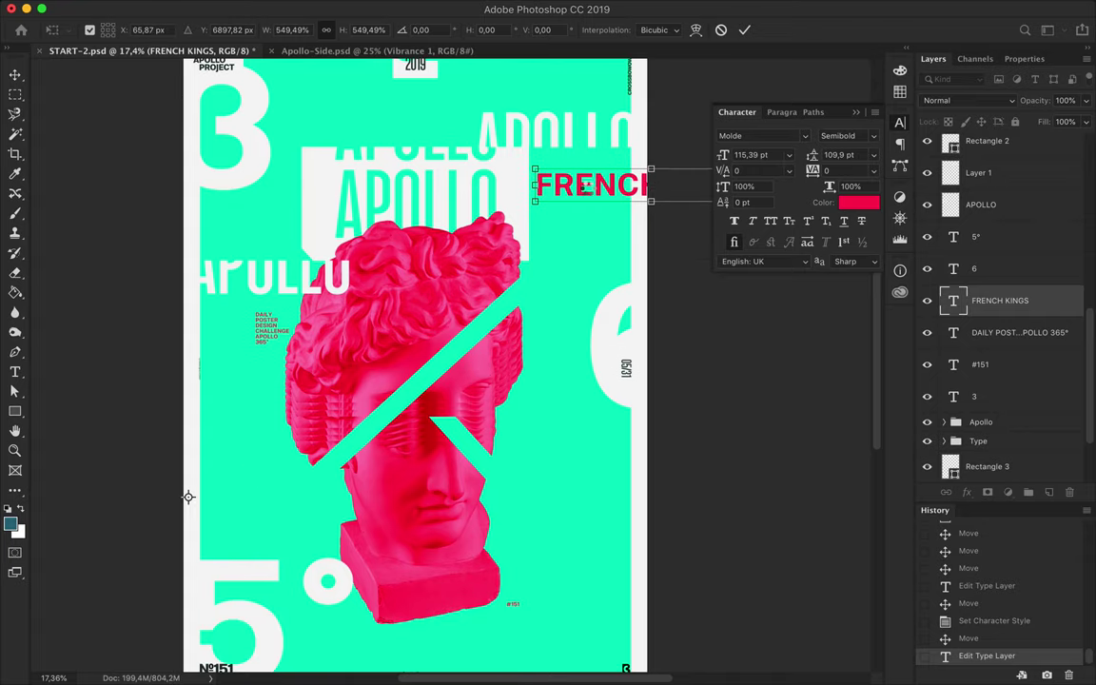
pyautogui.press('Return')
pyautogui.press('Left')
# - Duplicate FRENCH KINGS toward the lower left and cut the copy down to FRENCH
pyautogui.moveTo(535, 167); pyautogui.dragTo(71, 424)
pyautogui.doubleClick(276, 441)
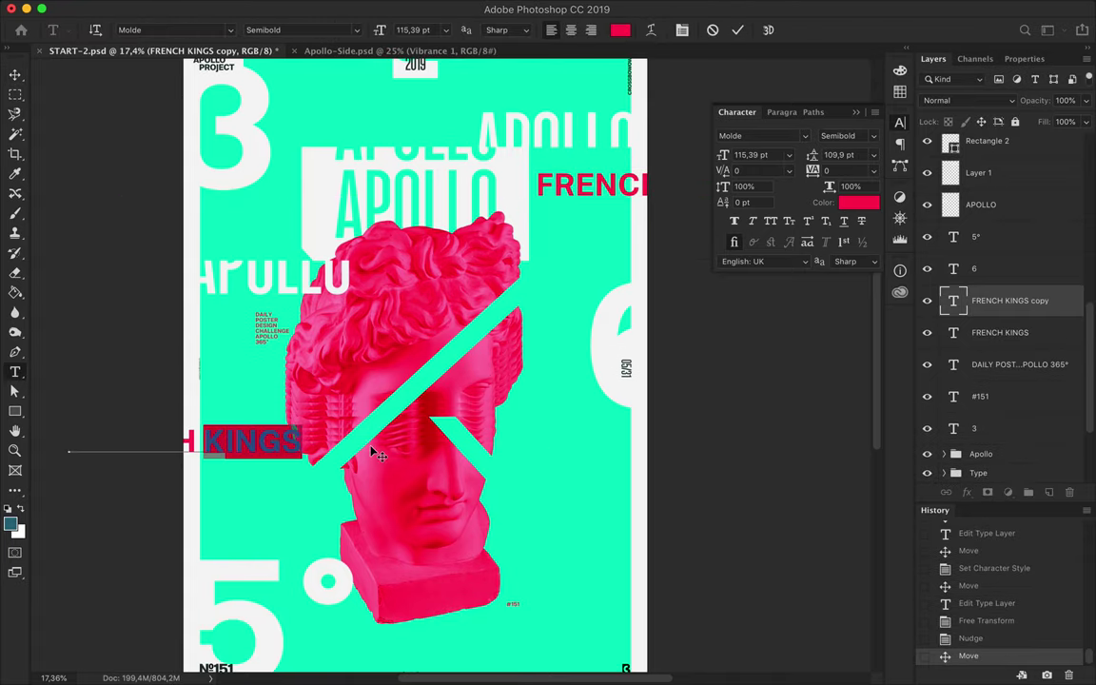
pyautogui.press('BackSpace')
pyautogui.hotkey('ctrl', 'Return')
pyautogui.press('t')
pyautogui.click(374, 384)
pyautogui.press('Escape')
# - Duplicate FRENCH as a second line reading KINGS and position the stacked words
pyautogui.moveTo(163, 440)
pyautogui.mouseDown()
pyautogui.moveTo(545, 401)
pyautogui.moveTo(647, 220)
pyautogui.mouseUp()
pyautogui.write('KINGS')
pyautogui.hotkey('ctrl', 'Return')
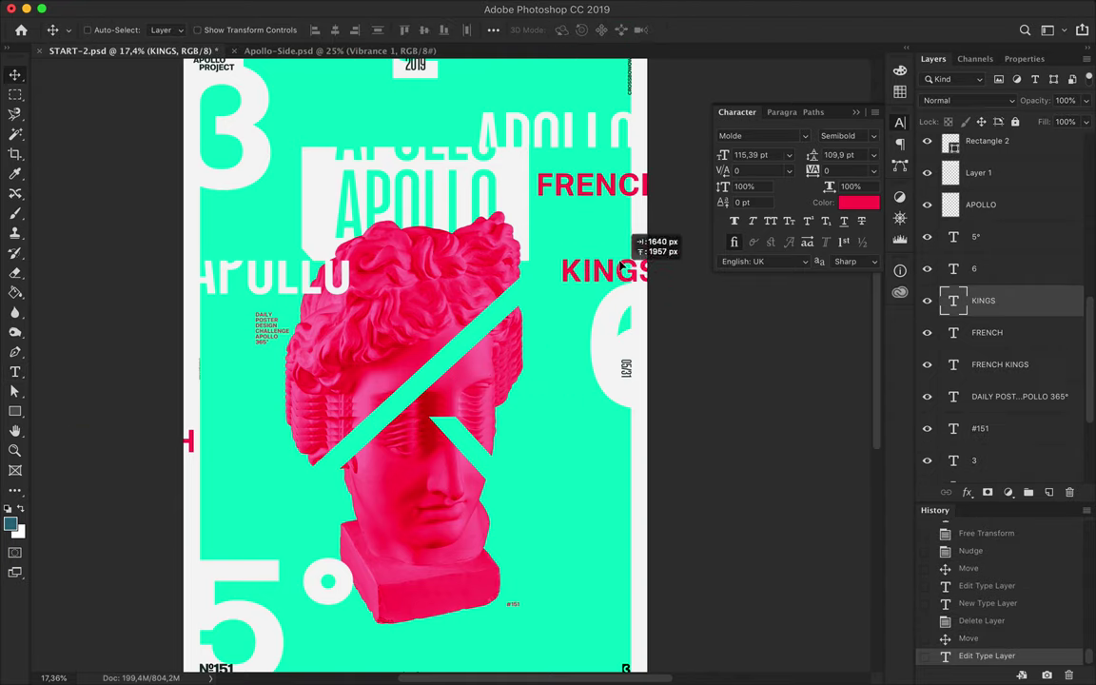
pyautogui.moveTo(242, 474); pyautogui.dragTo(158, 464)
pyautogui.scroll(-2, 512, 341)
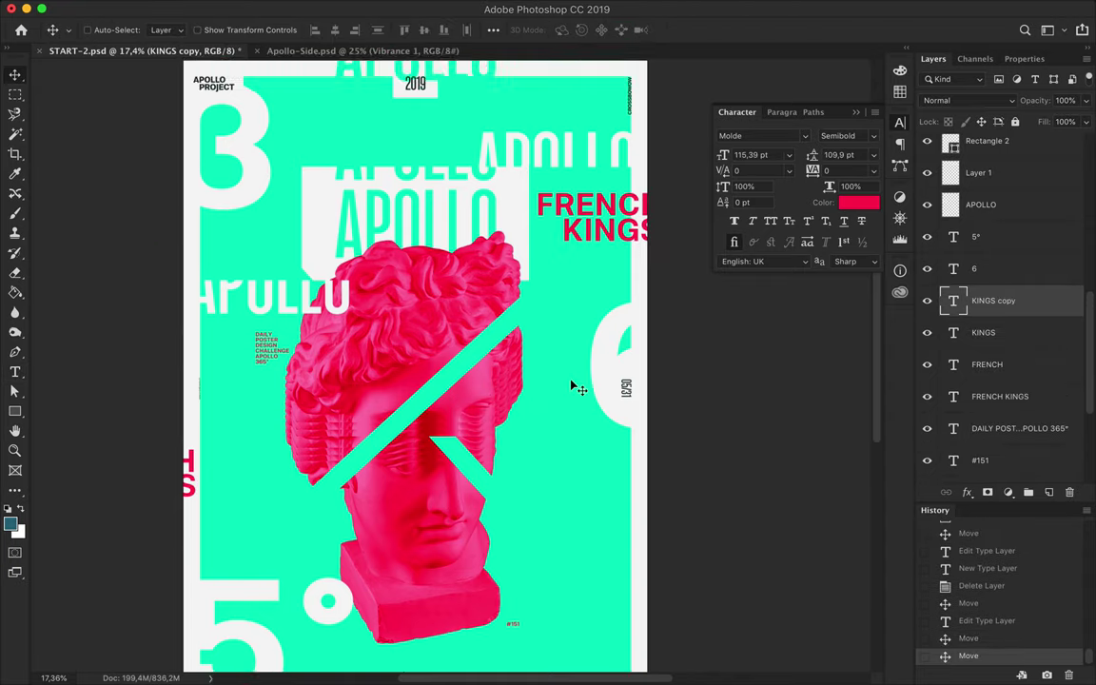
pyautogui.moveTo(513, 340); pyautogui.dragTo(587, 444)
# - Rotate a FRENCH KINGS copy -90° to run vertically beside the bust
pyautogui.hotkey('ctrl', 't')
pyautogui.moveTo(751, 476); pyautogui.dragTo(599, 481)
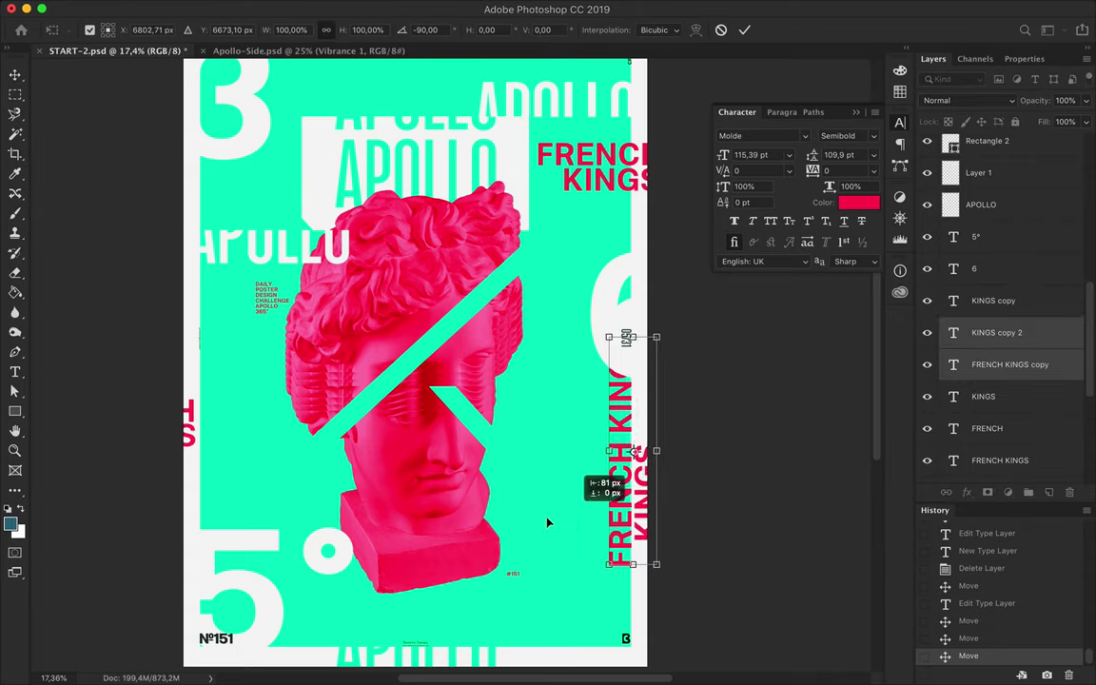
pyautogui.moveTo(577, 407); pyautogui.dragTo(553, 323)
pyautogui.press('Return')
# - Make the vertical FRENCH KINGS white, discard a stray empty text layer, and nudge it into place
pyautogui.press('t')
pyautogui.click(621, 29)
pyautogui.click(519, 129)
pyautogui.press('Return')
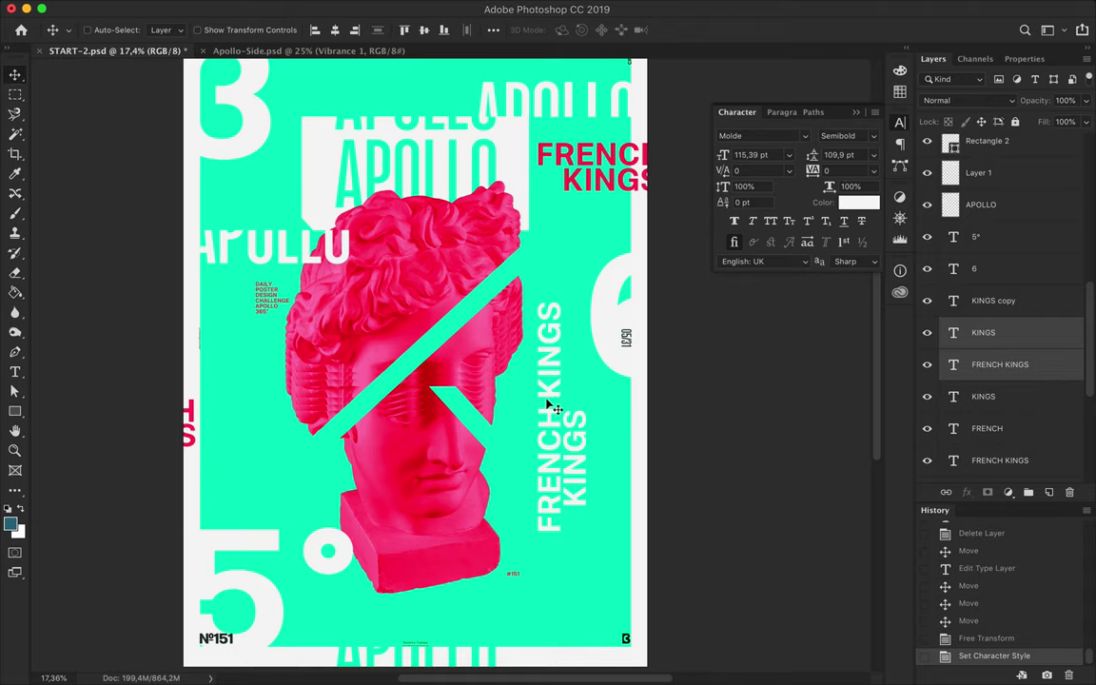
pyautogui.click(559, 427)
pyautogui.press('Escape')
pyautogui.press('v')
pyautogui.press('Right')
pyautogui.hotkey('ctrl', '+')
pyautogui.scroll(5, 584, 443)
pyautogui.scroll(-3, 47, 114)
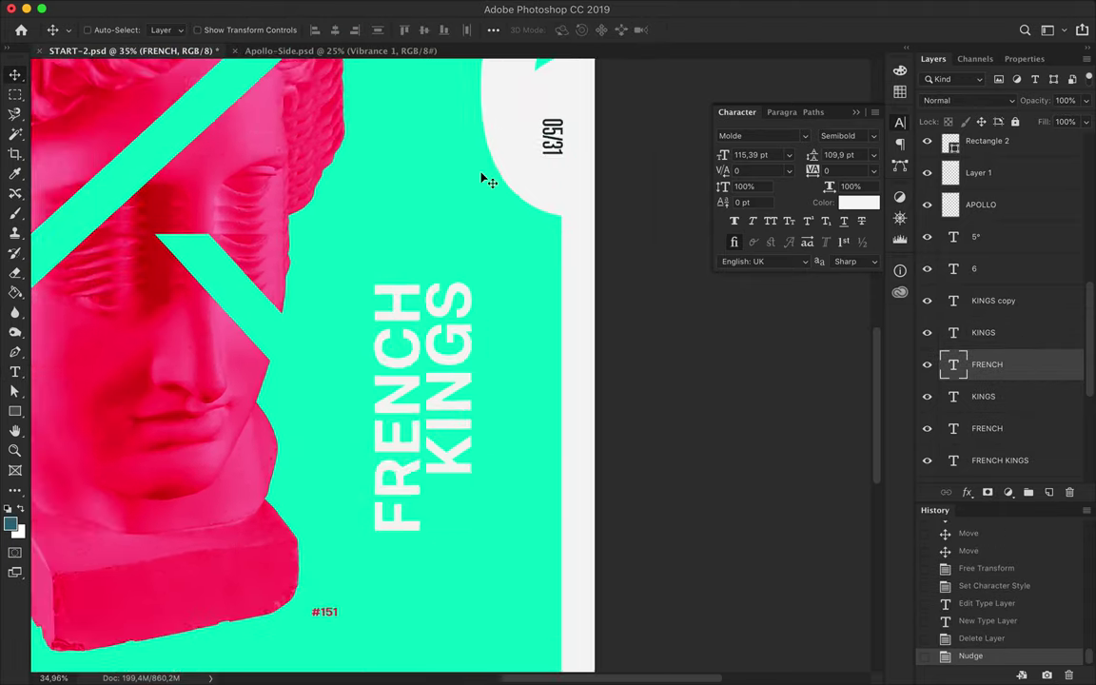
pyautogui.scroll(-2, 47, 113)
# - Duplicate the DAILY POSTER caption as a red letter C, enlarge it, and place it left of the bust
pyautogui.moveTo(172, 219)
pyautogui.mouseDown()
pyautogui.moveTo(122, 393)
pyautogui.moveTo(150, 363)
pyautogui.moveTo(180, 354)
pyautogui.mouseUp()
pyautogui.write('C')
pyautogui.hotkey('ctrl', 't')
pyautogui.press('Return')
pyautogui.hotkey('ctrl', '-')
pyautogui.moveTo(257, 371); pyautogui.dragTo(258, 329)
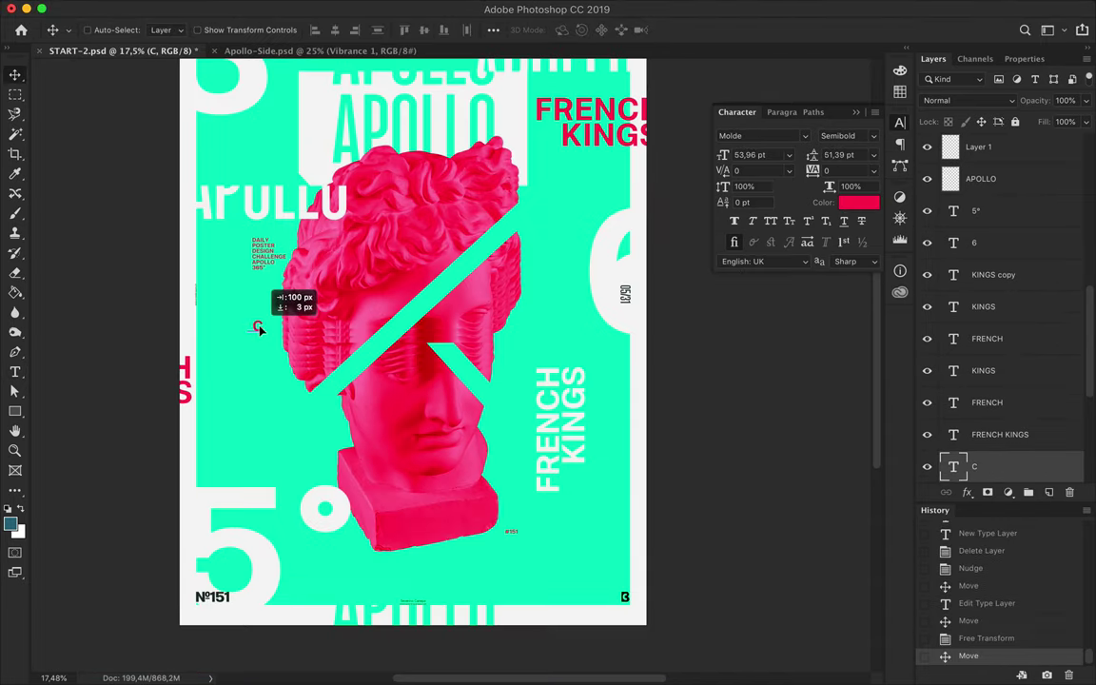
# - Copy the C as an L on the right and an I horizontally centred at the bottom
pyautogui.moveTo(259, 329); pyautogui.dragTo(536, 325)
pyautogui.doubleClick(537, 325)
pyautogui.write('L')
pyautogui.moveTo(414, 571); pyautogui.dragTo(413, 572)
pyautogui.click(492, 29)
pyautogui.click(455, 69)
# - Nudge the DAILY POSTER caption and move the L and I letters into position
pyautogui.scroll(1, 628, 328)
pyautogui.scroll(-2, 628, 328)
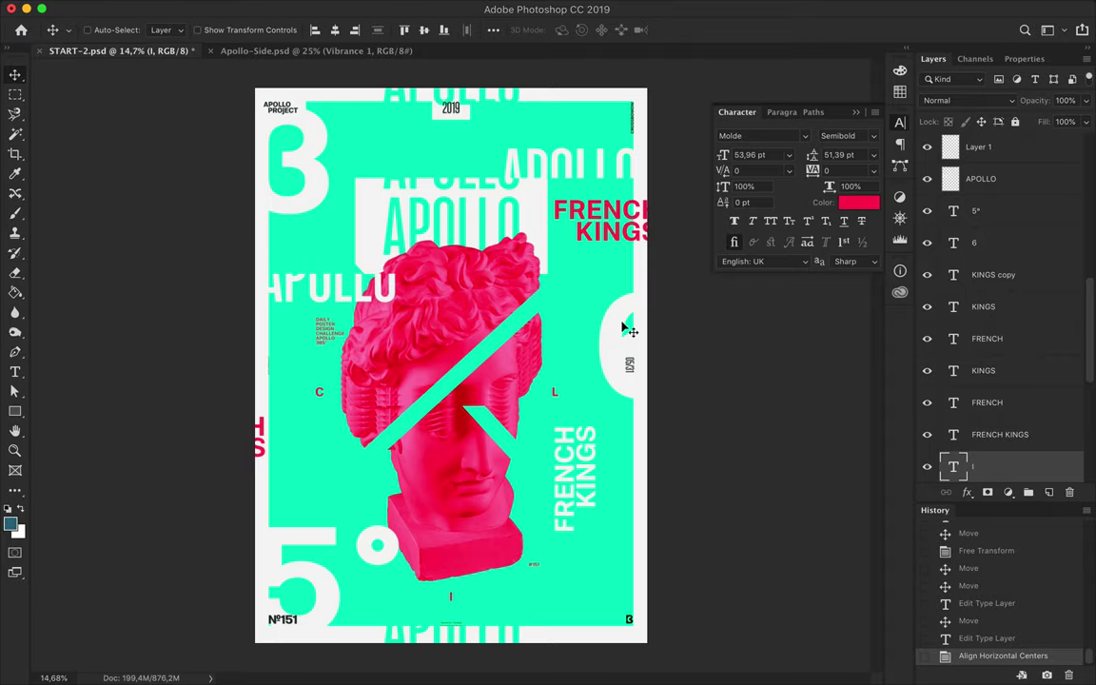
pyautogui.scroll(3, 624, 328)
pyautogui.scroll(2, 624, 328)
pyautogui.moveTo(306, 249); pyautogui.dragTo(314, 249)
pyautogui.scroll(2, 303, 290)
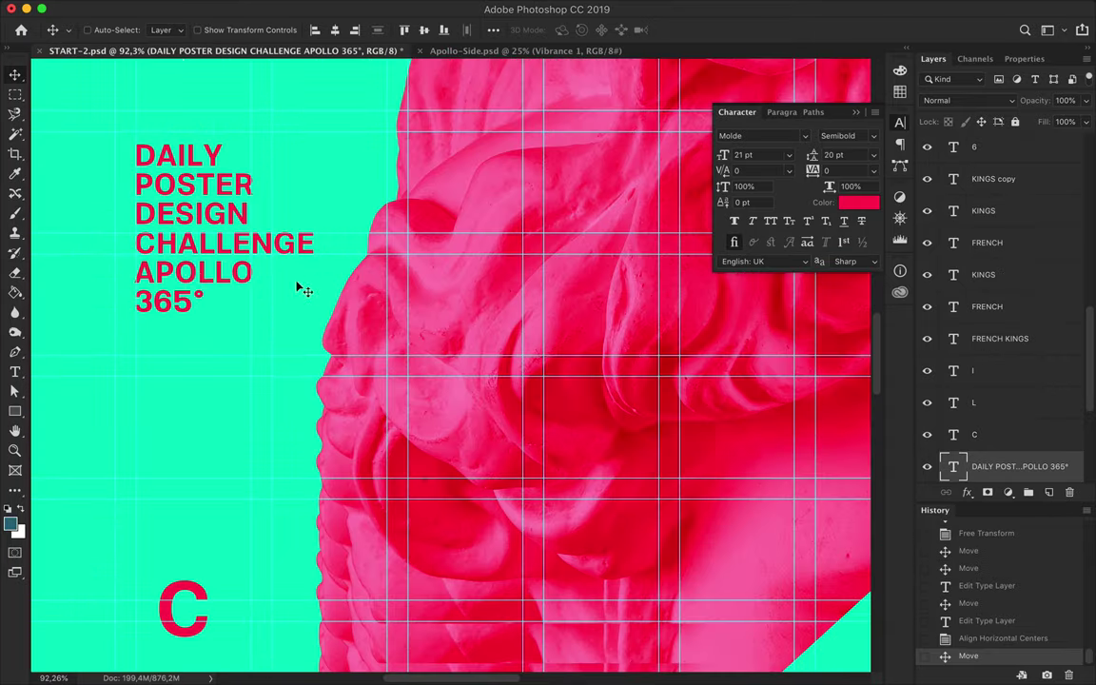
pyautogui.moveTo(302, 290)
pyautogui.mouseDown()
pyautogui.moveTo(153, 571)
pyautogui.moveTo(164, 599)
pyautogui.mouseUp()
pyautogui.hscroll(5, 158, 528)
pyautogui.press('t')
pyautogui.scroll(-10, 168, 605)
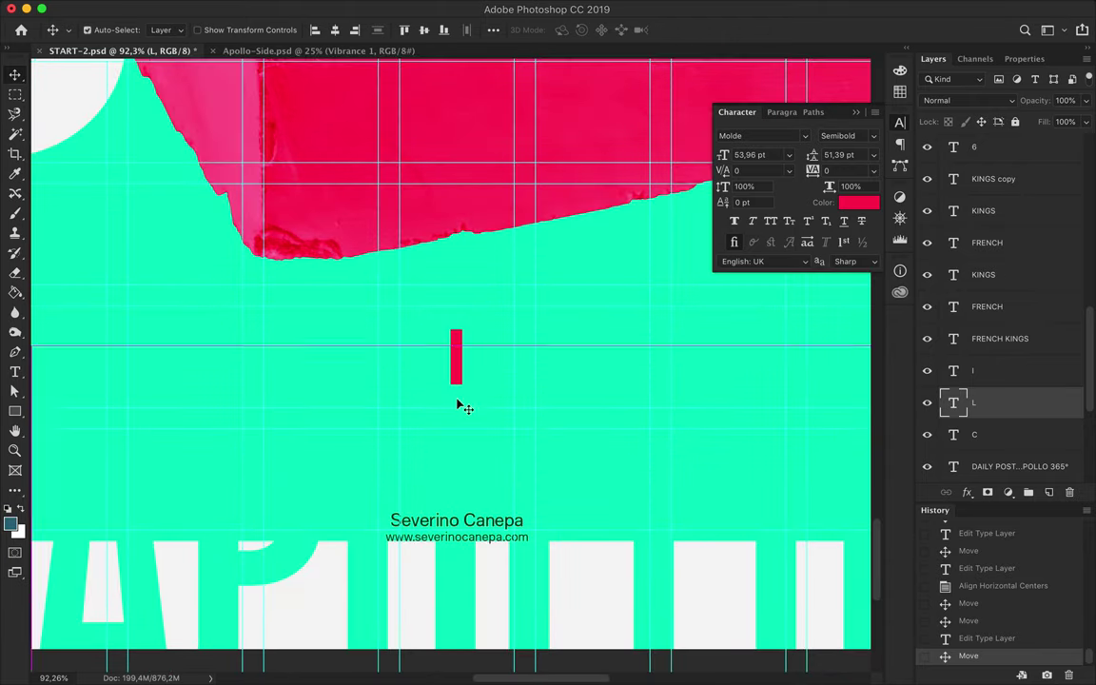
pyautogui.keyDown('ctrl'); pyautogui.moveTo(457, 361); pyautogui.dragTo(458, 406); pyautogui.keyUp('ctrl')
# - Shift the vertical FRENCH KINGS lines slightly and select the L and red KINGS text
pyautogui.scroll(-5, 566, 434)
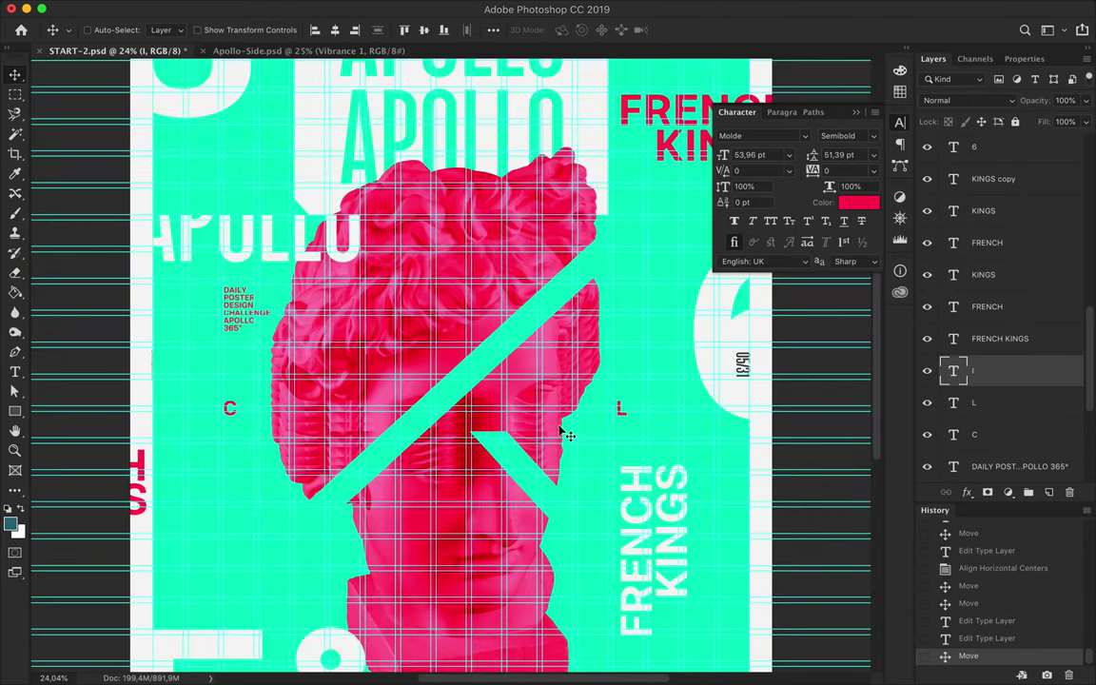
pyautogui.scroll(5, 566, 435)
pyautogui.keyDown('ctrl'); pyautogui.click(643, 403); pyautogui.keyUp('ctrl')
pyautogui.moveTo(643, 403); pyautogui.dragTo(624, 427)
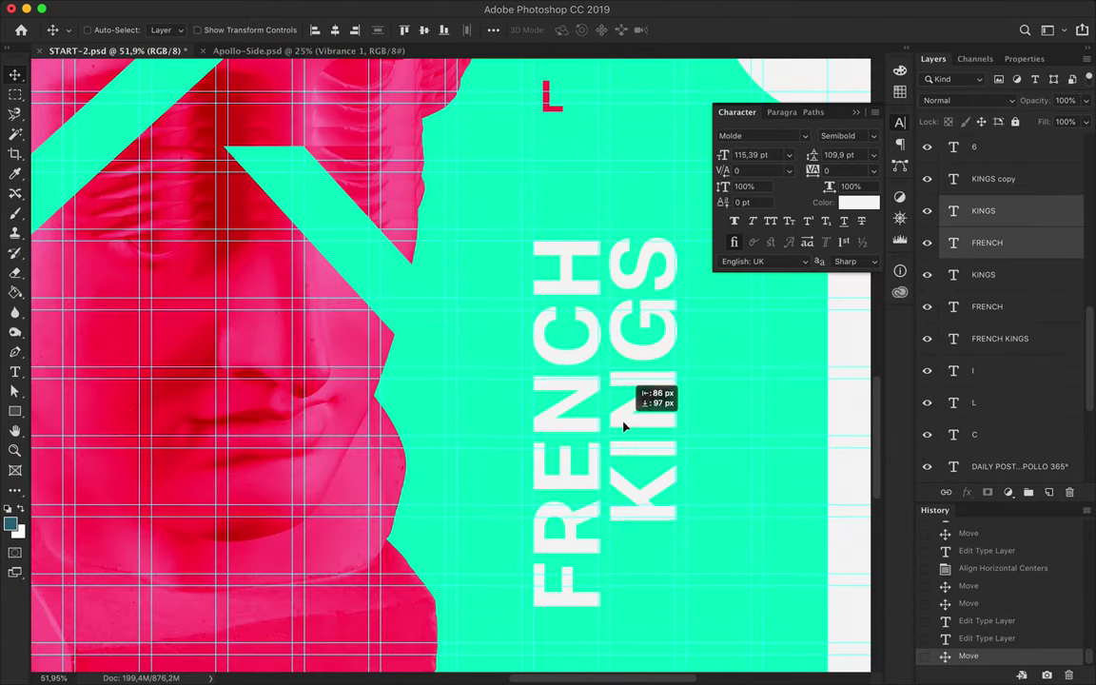
pyautogui.scroll(3, 624, 427)
pyautogui.keyDown('ctrl'); pyautogui.click(540, 243); pyautogui.keyUp('ctrl')
pyautogui.scroll(-3, 548, 262)
pyautogui.scroll(-2, 548, 261)
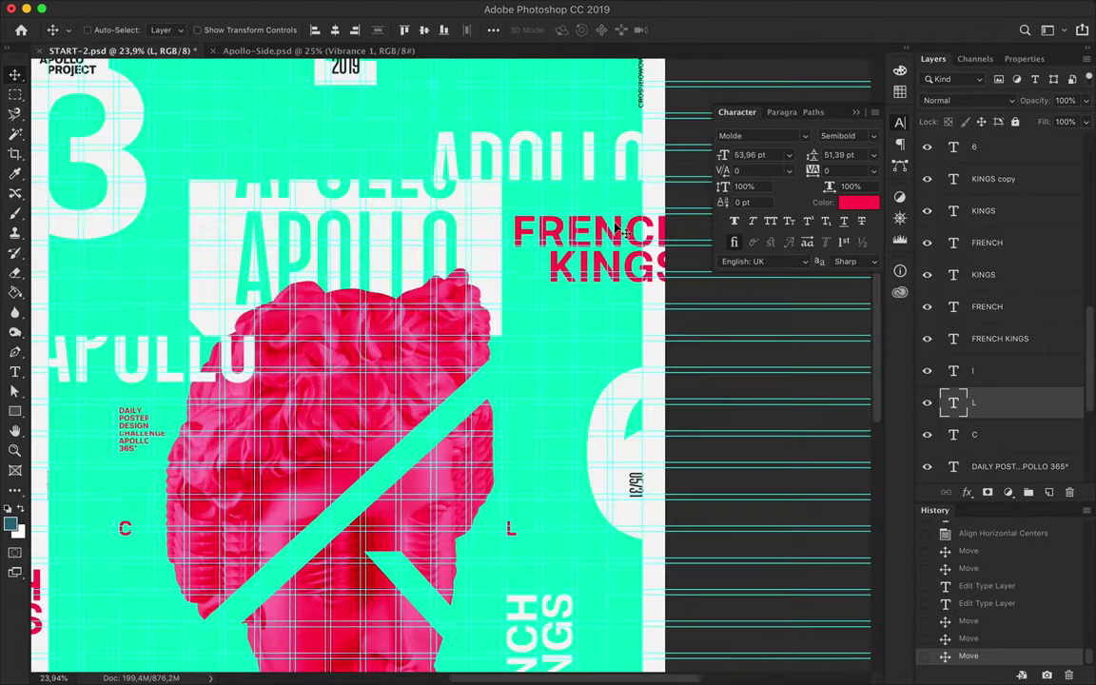
pyautogui.scroll(3, 622, 232)
pyautogui.scroll(2, 562, 227)
pyautogui.keyDown('ctrl'); pyautogui.click(575, 252); pyautogui.keyUp('ctrl')
pyautogui.hscroll(10, 599, 335)
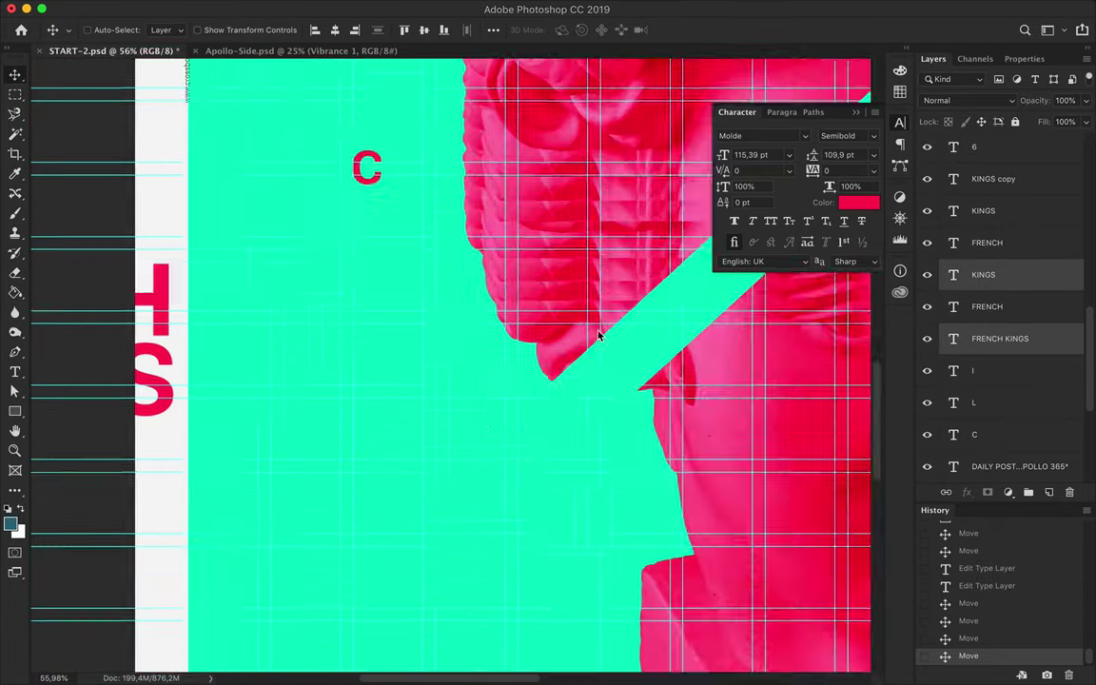
pyautogui.scroll(-3, 599, 334)
pyautogui.scroll(-4, 537, 252)
# - Set the Rectangle Tool's fill to bright red for a thin vertical bar
pyautogui.press('u')
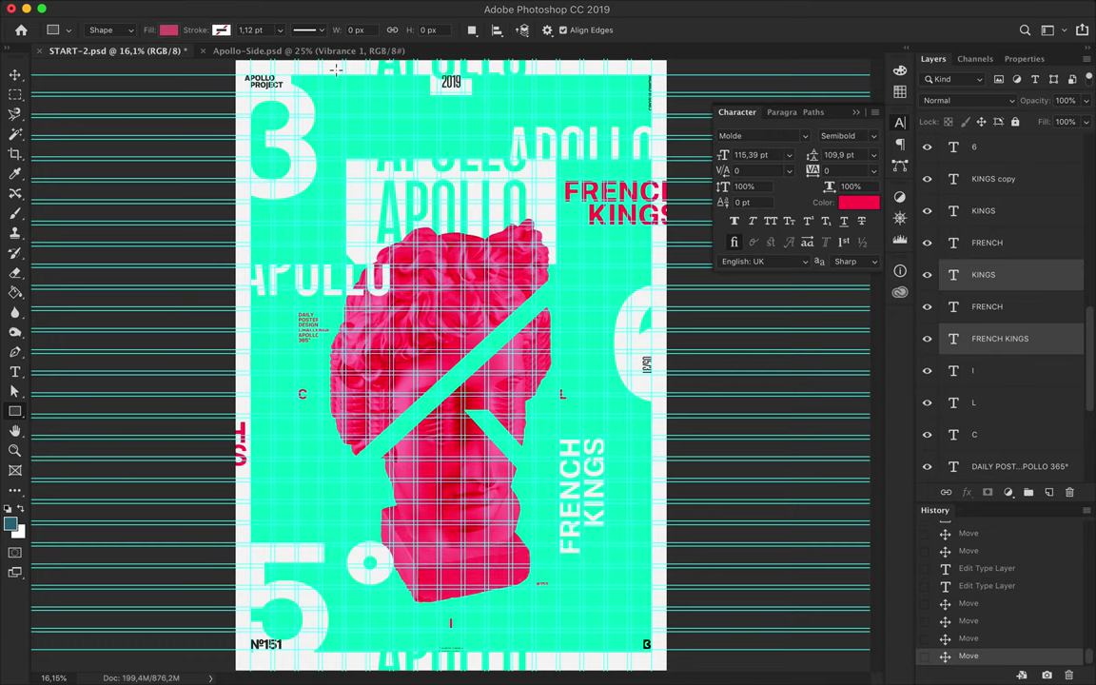
pyautogui.click(168, 29)
pyautogui.click(238, 81)
pyautogui.click(907, 175)
pyautogui.press('Return')
pyautogui.scroll(-1, 438, 377)
# - Move and transform the thin red bar beside the 3 and below FRENCH KINGS
pyautogui.press('v')
pyautogui.moveTo(332, 208)
pyautogui.mouseDown()
pyautogui.moveTo(638, 383)
pyautogui.moveTo(597, 613)
pyautogui.mouseUp()
pyautogui.scroll(2, 332, 209)
pyautogui.hotkey('ctrl', 't')
pyautogui.press('Return')
pyautogui.scroll(-1, 632, 381)
pyautogui.scroll(-2, 415, 497)
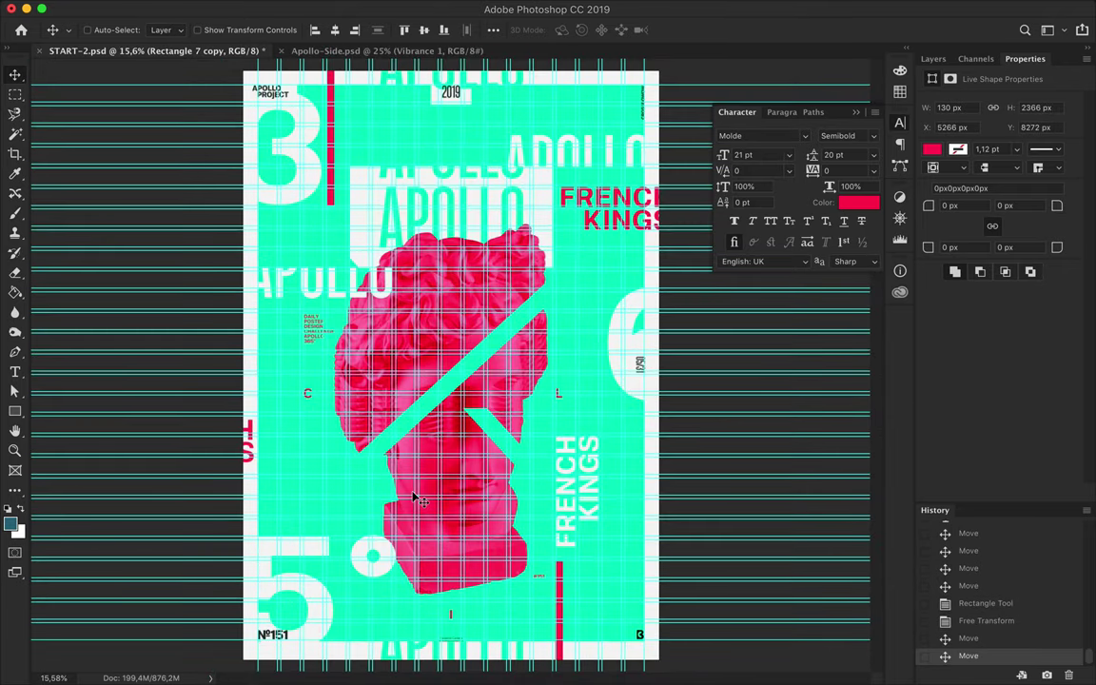
pyautogui.scroll(5, 578, 559)
pyautogui.scroll(-2, 592, 577)
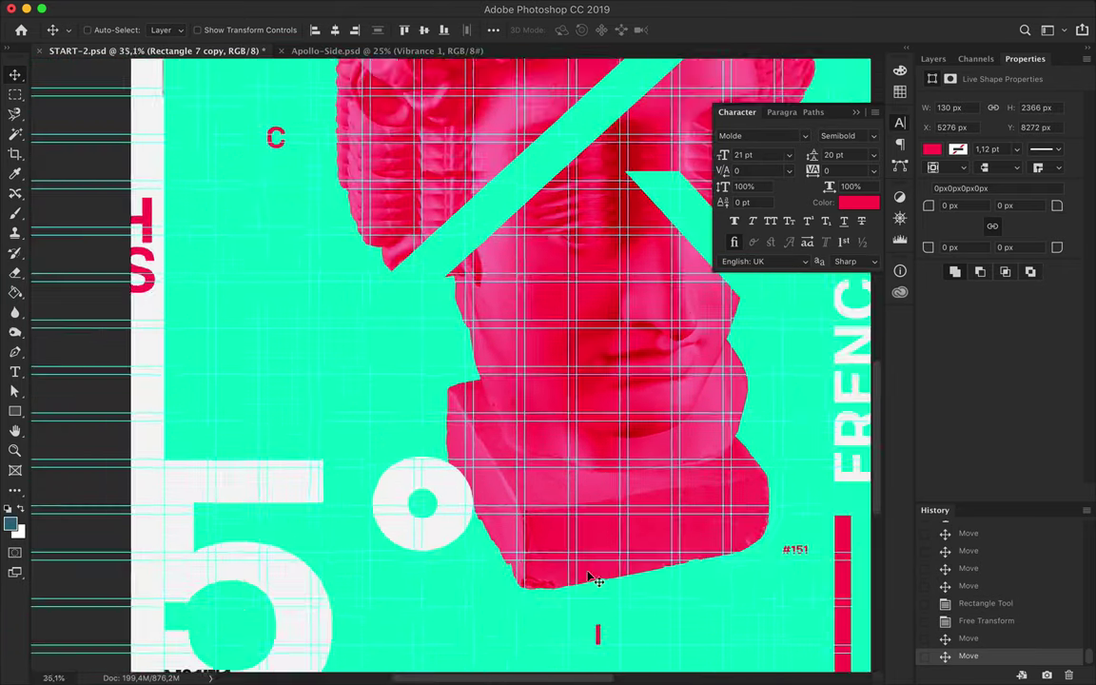
pyautogui.scroll(-1, 592, 577)
pyautogui.scroll(5, 591, 578)
pyautogui.scroll(-2, 592, 577)
pyautogui.scroll(3, 591, 578)
pyautogui.click(15, 411)
# - Draw a red circle with the Ellipse Tool over the 5° degree ring and hide the grid
pyautogui.rightClick(14, 411)
pyautogui.click(92, 442)
pyautogui.moveTo(403, 546); pyautogui.dragTo(414, 561)
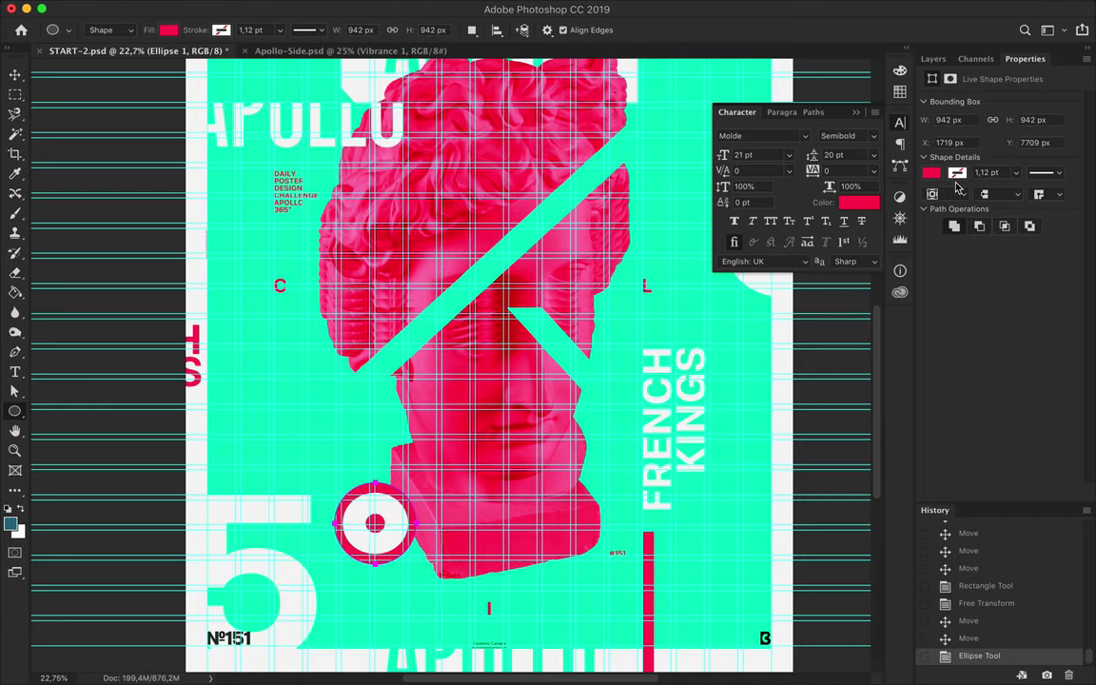
pyautogui.press('F7')
pyautogui.press('v')
pyautogui.hotkey('ctrl', "'")
pyautogui.scroll(-1, 641, 369)
# - Give the circle no fill and a 30-pt red stroke, then save the document
pyautogui.press('a')
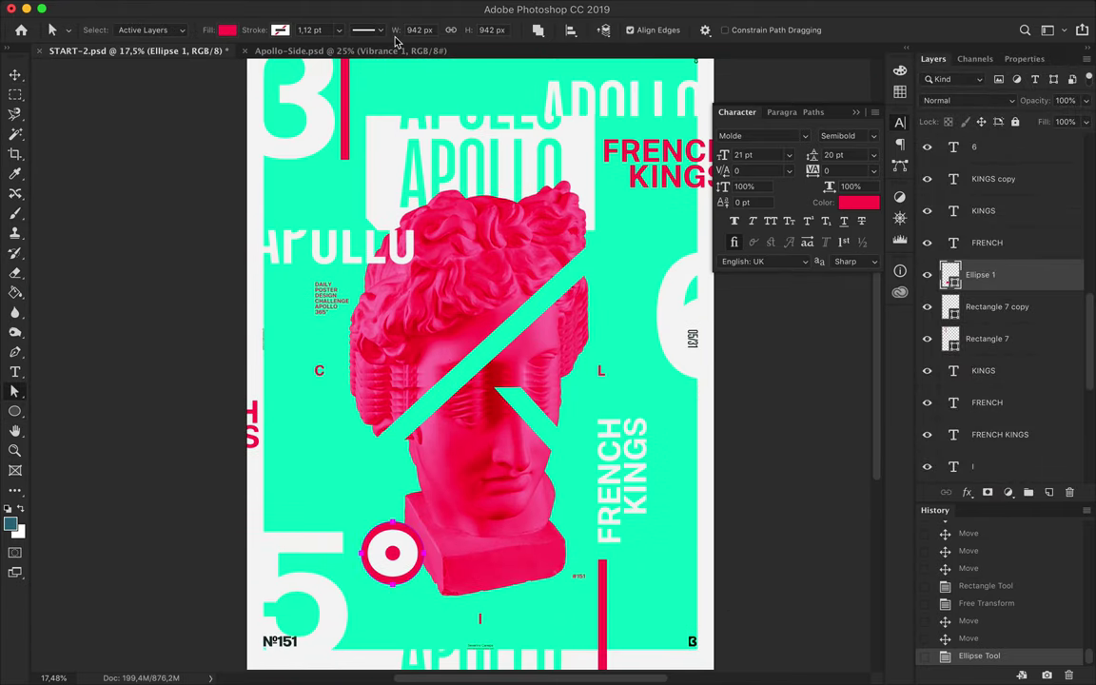
pyautogui.click(226, 29)
pyautogui.click(211, 52)
pyautogui.click(326, 29)
pyautogui.write('30')
pyautogui.press('Return')
pyautogui.press('v')
pyautogui.scroll(-1, 665, 338)
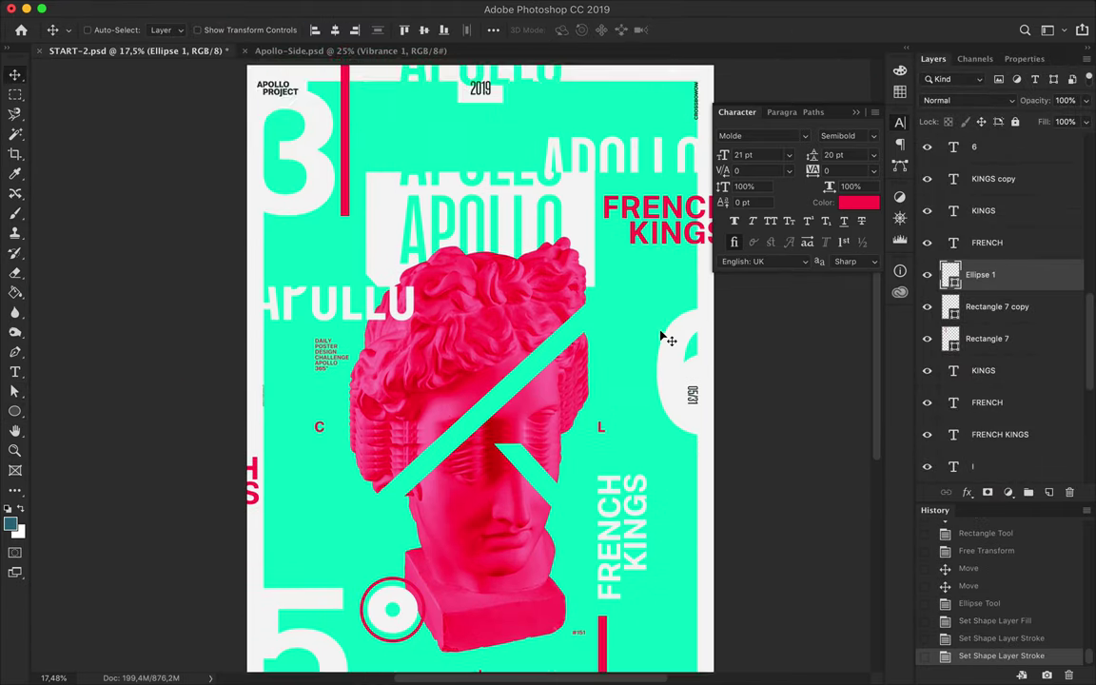
pyautogui.hotkey('ctrl', 's')
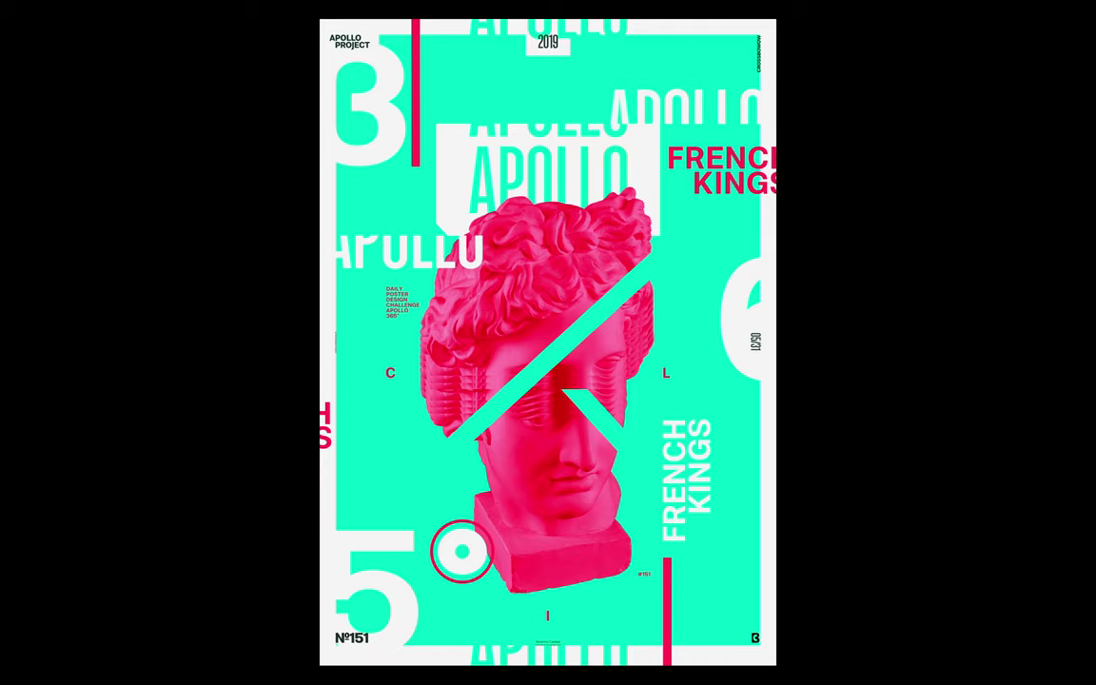